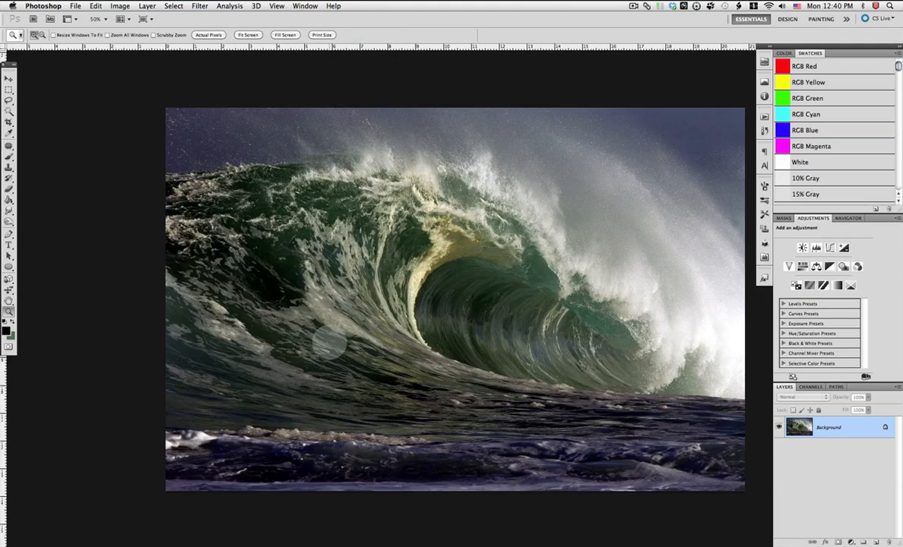
Copy the entire wave image and paste it as a new layer into the Tower Bridge photo.
key(super+a)
key(super+c)
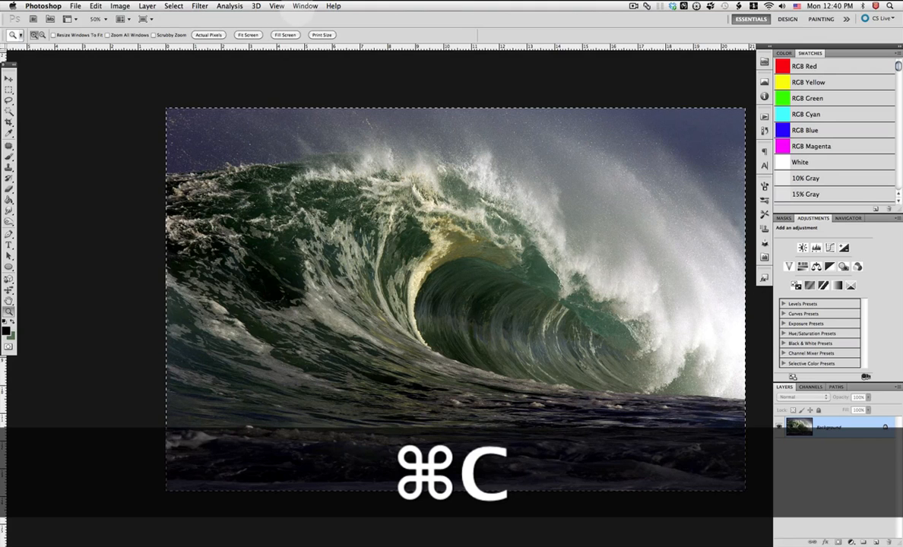
click(304, 6)
click(329, 329)
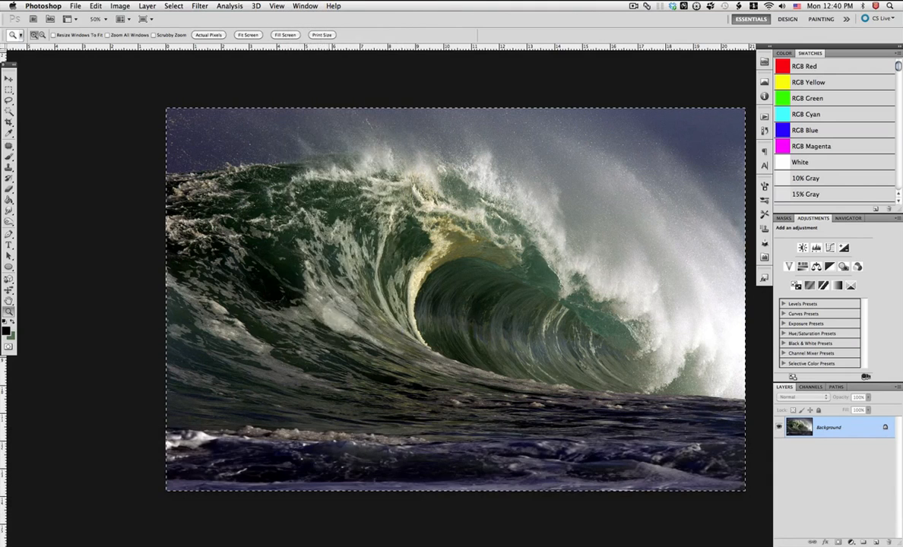
key(super+v)
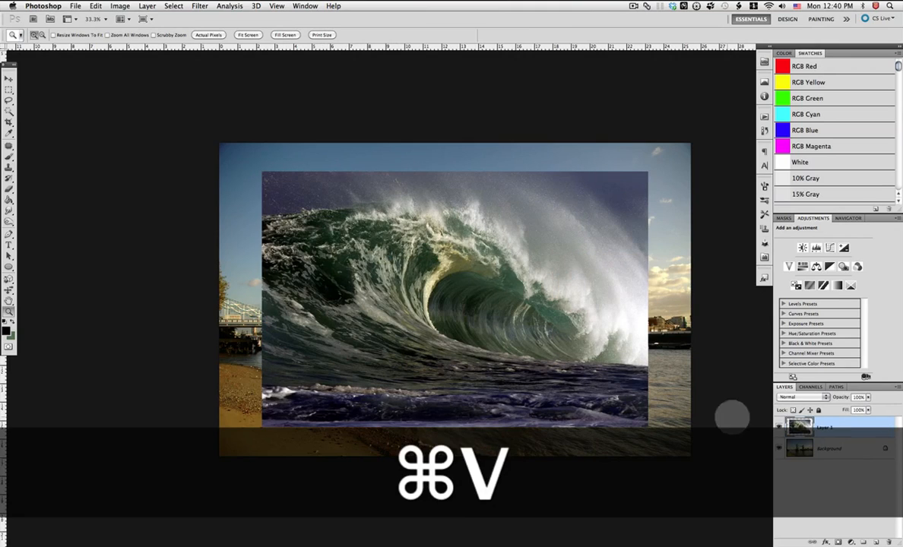
Move the wave layer flush with the bridge photo's left side, leaving a narrow strip of sky above it.
click(9, 78)
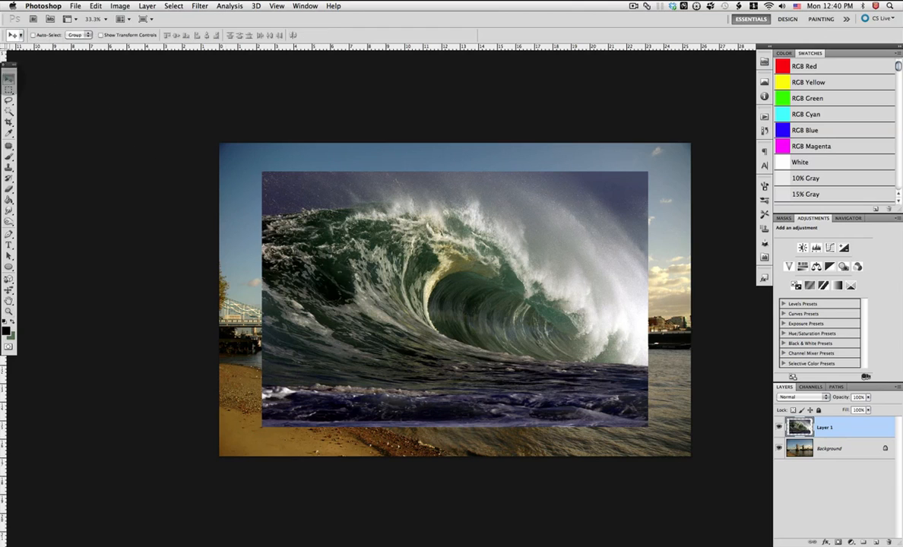
drag(436, 283, 392, 255)
drag(320, 269, 322, 270)
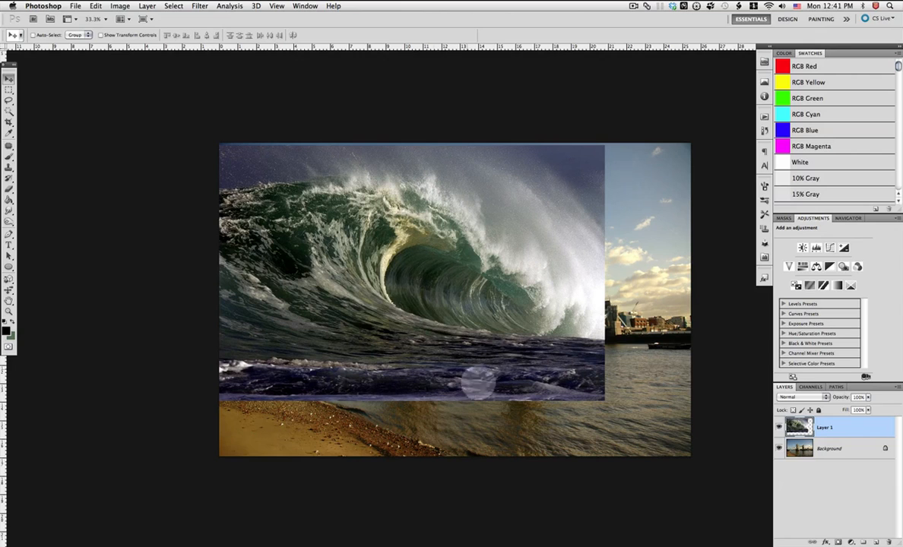
drag(395, 346, 397, 360)
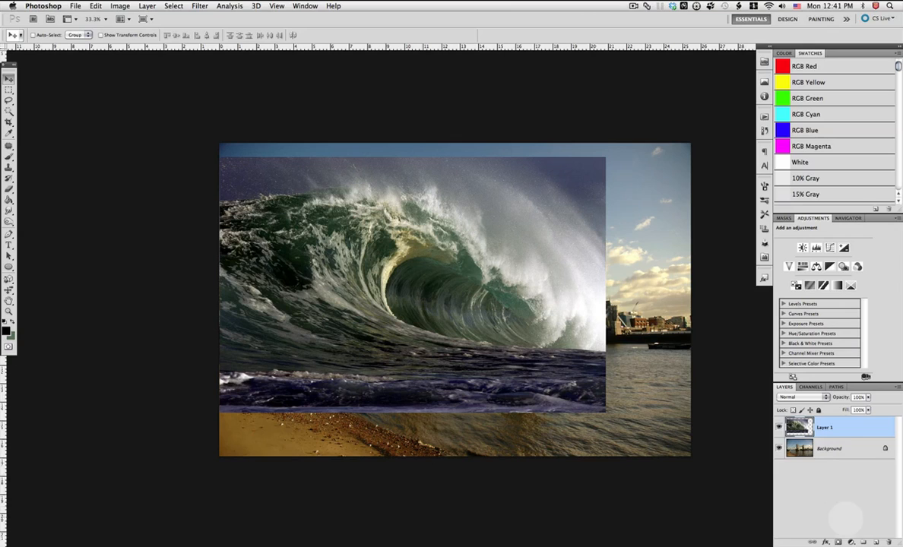
Add a layer mask to the wave layer and set a soft black brush to 288 px.
click(838, 541)
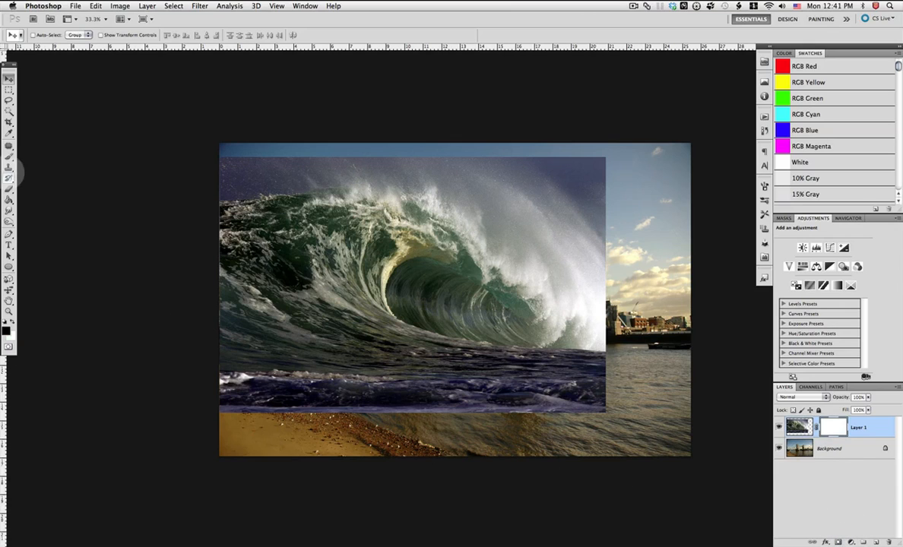
click(9, 156)
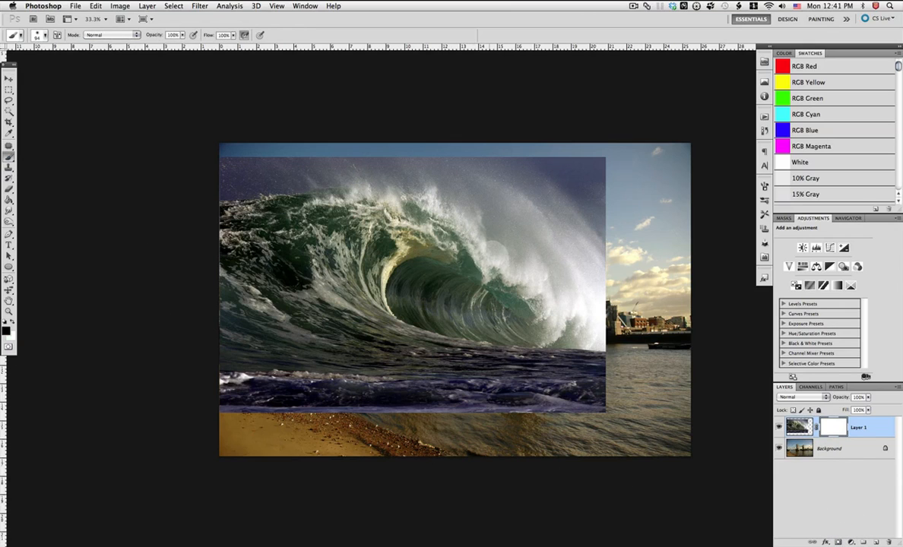
right_click(494, 256)
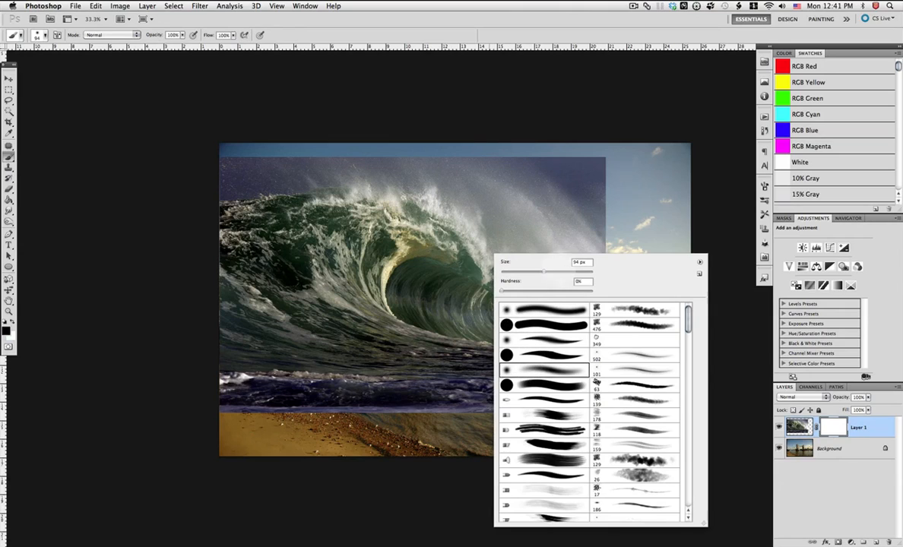
drag(544, 272, 559, 272)
Paint black on the layer mask to hide the wave photo's sky above the crest and spray.
drag(599, 166, 530, 124)
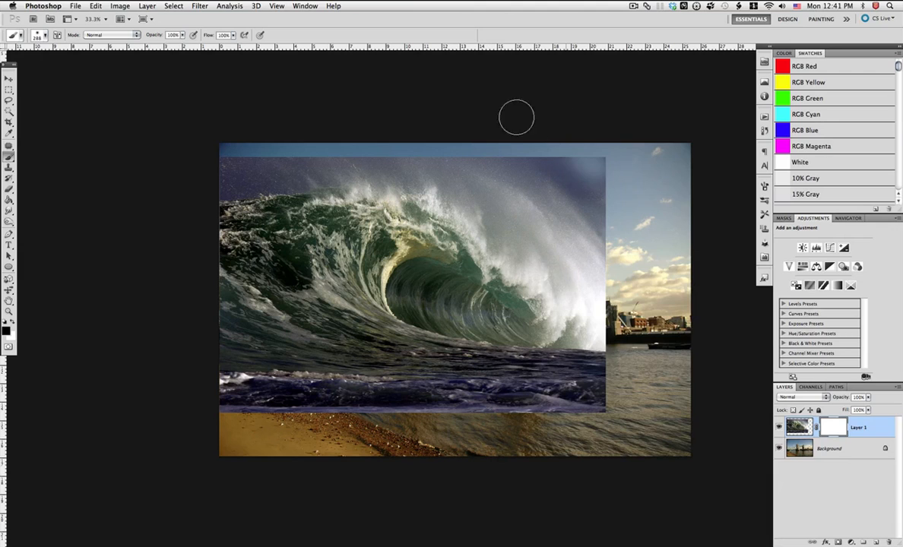
mouse_move(624, 203)
mouse_down()
mouse_move(564, 155)
mouse_move(498, 142)
mouse_move(566, 213)
mouse_move(609, 194)
mouse_move(564, 158)
mouse_up()
drag(618, 237, 543, 173)
mouse_move(344, 142)
mouse_down()
mouse_move(275, 136)
mouse_move(273, 154)
mouse_move(197, 140)
mouse_move(247, 177)
mouse_move(230, 159)
mouse_move(198, 159)
mouse_up()
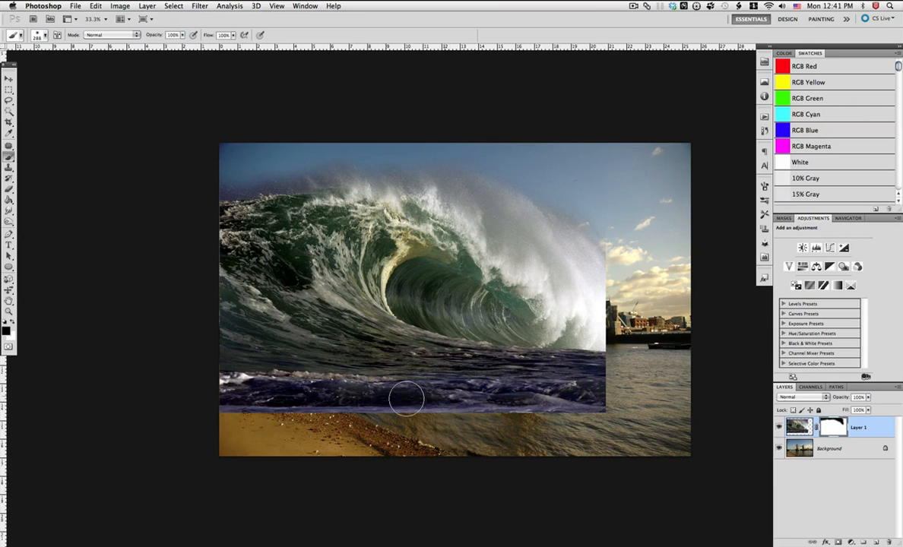
Mask out the wave layer's dark foreground water and hard right edge so it blends into the river and shoreline.
mouse_move(606, 428)
mouse_down()
mouse_move(160, 413)
mouse_move(625, 421)
mouse_move(236, 387)
mouse_move(218, 408)
mouse_up()
mouse_move(307, 392)
mouse_down()
mouse_move(266, 385)
mouse_move(289, 377)
mouse_up()
mouse_move(395, 394)
mouse_down()
mouse_move(563, 422)
mouse_move(629, 418)
mouse_move(589, 404)
mouse_move(461, 400)
mouse_move(582, 411)
mouse_up()
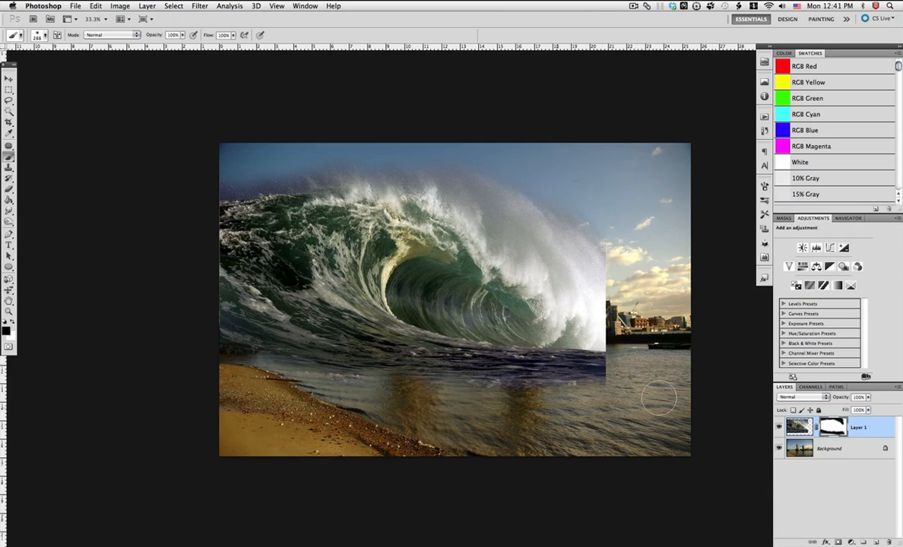
mouse_move(609, 291)
mouse_down()
mouse_move(601, 323)
mouse_move(612, 362)
mouse_up()
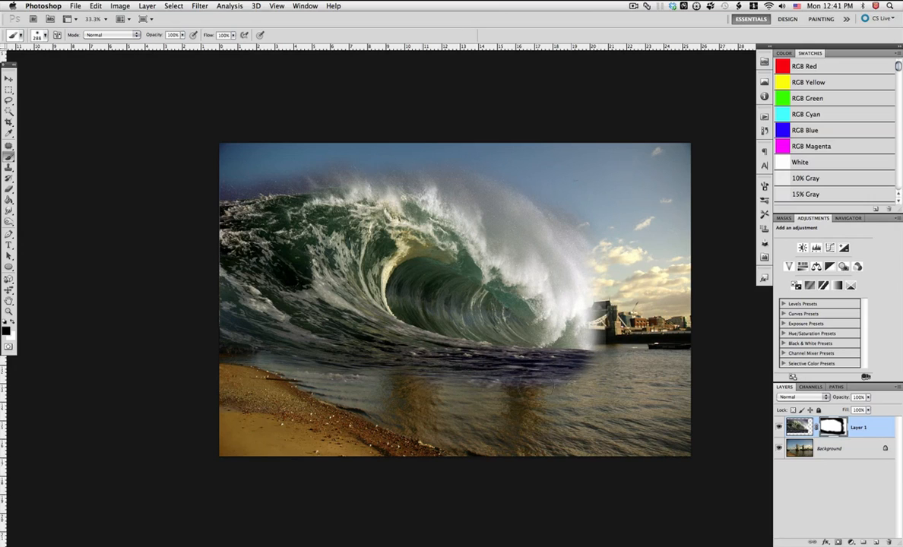
drag(574, 390, 465, 387)
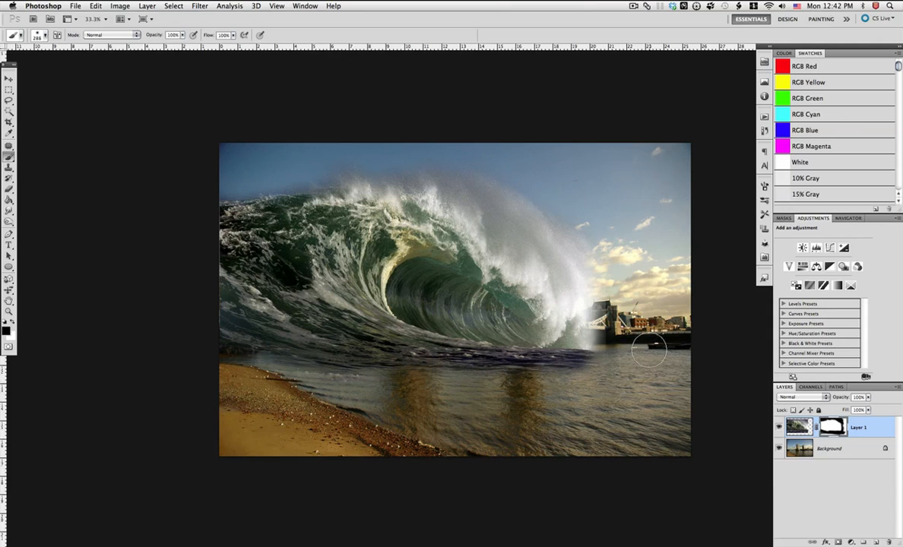
drag(548, 377, 285, 386)
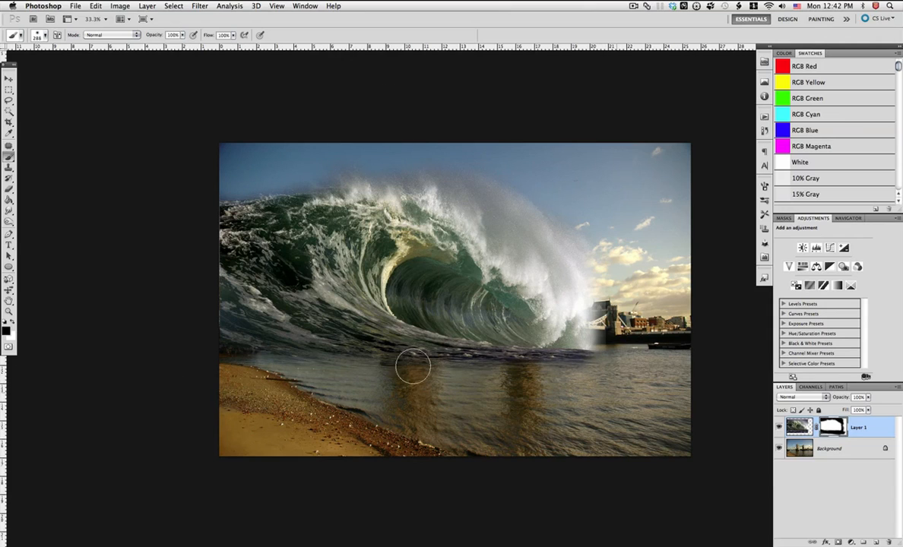
drag(433, 368, 536, 380)
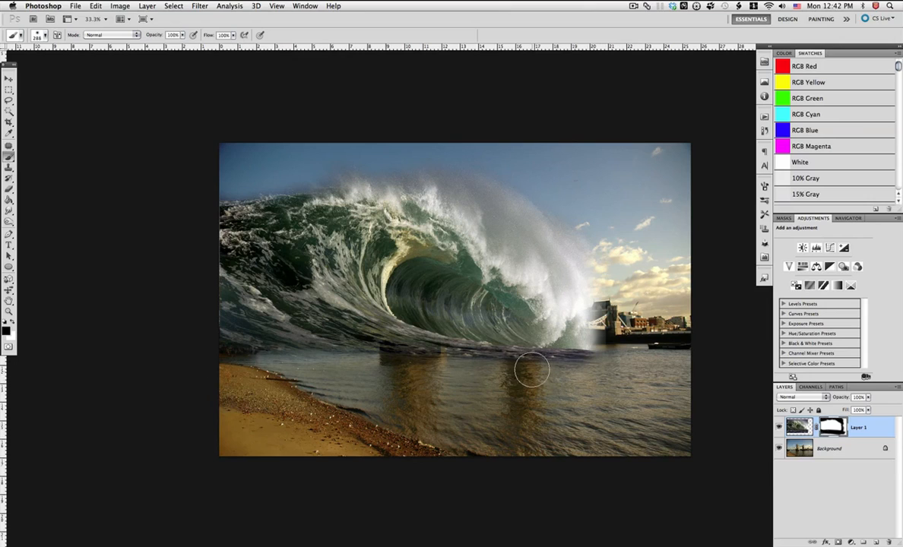
Shift the masked wave layer slightly down and lower its opacity to 48% so the bridge shows through.
click(8, 78)
drag(372, 247, 369, 257)
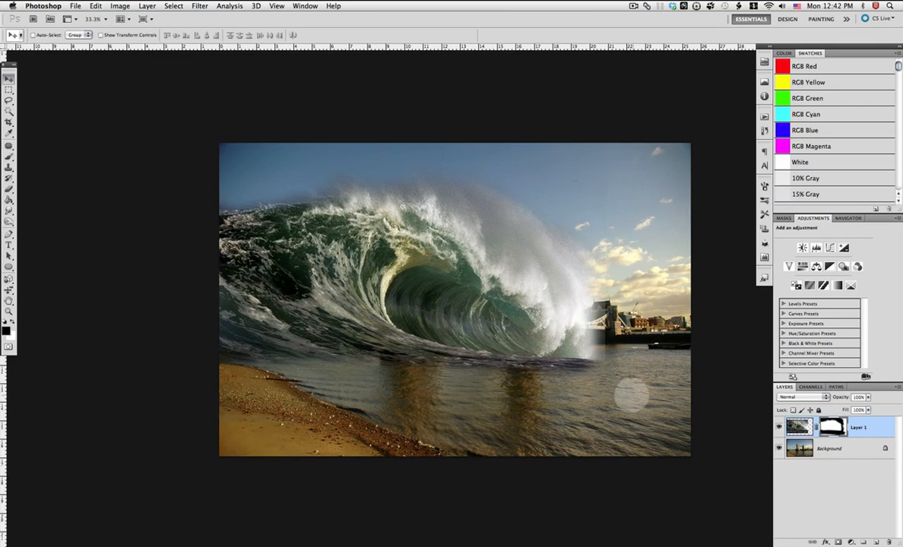
click(8, 155)
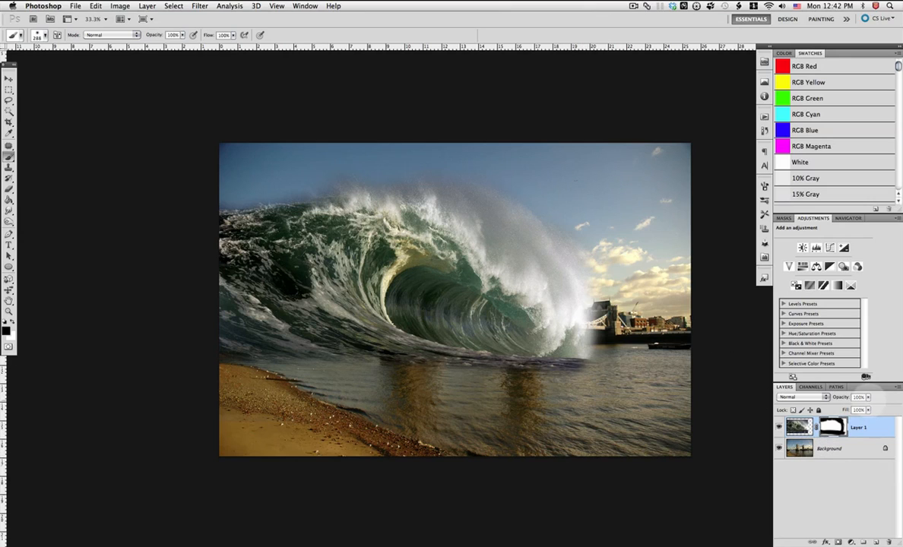
drag(867, 397, 846, 408)
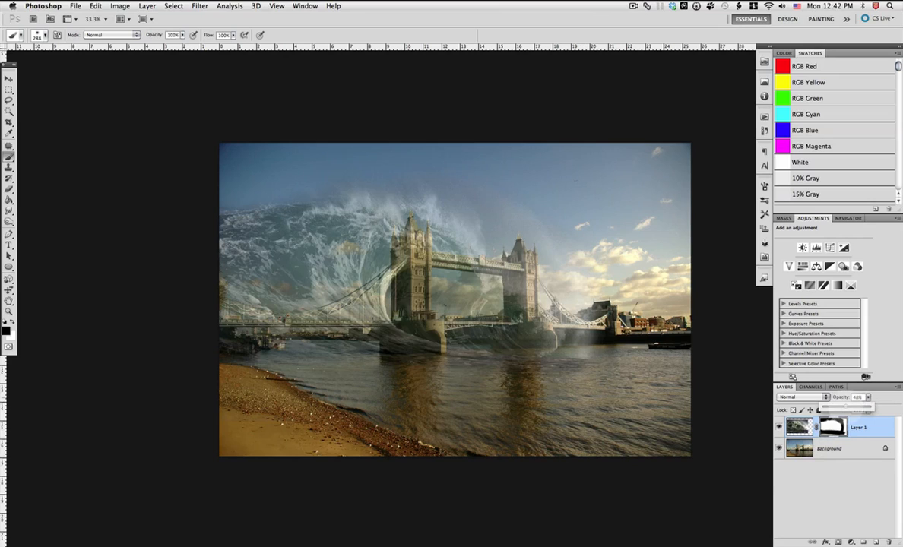
Set up a hard round brush at 10 px and 100% hardness for masking around the bridge.
click(8, 311)
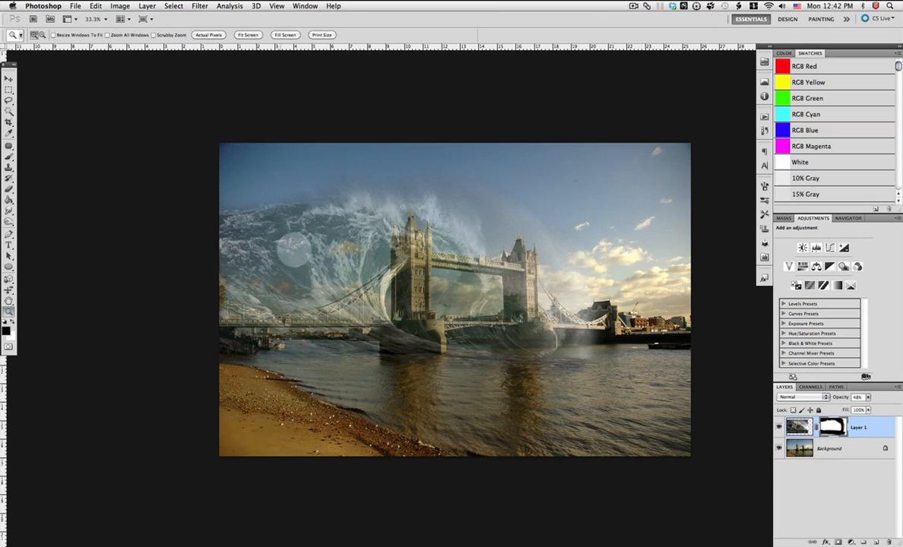
click(584, 386)
click(584, 385)
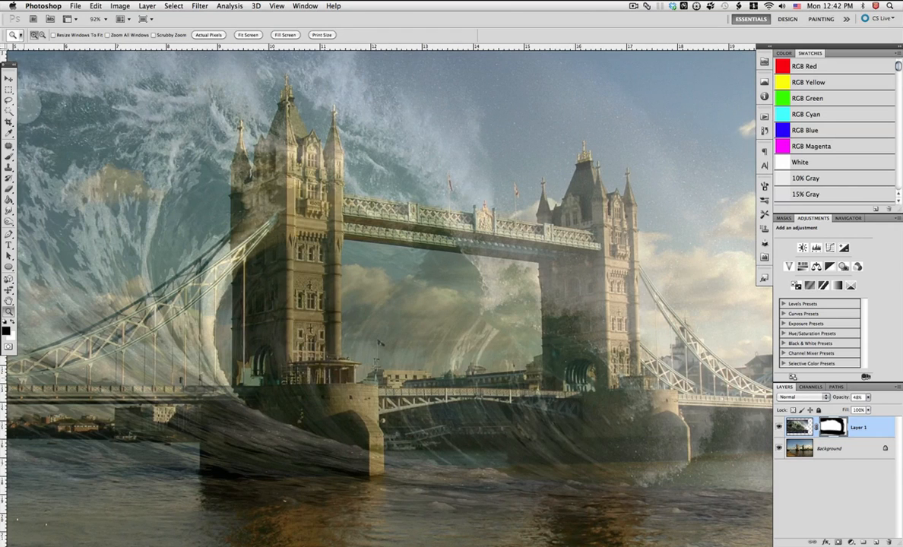
drag(253, 211, 310, 280)
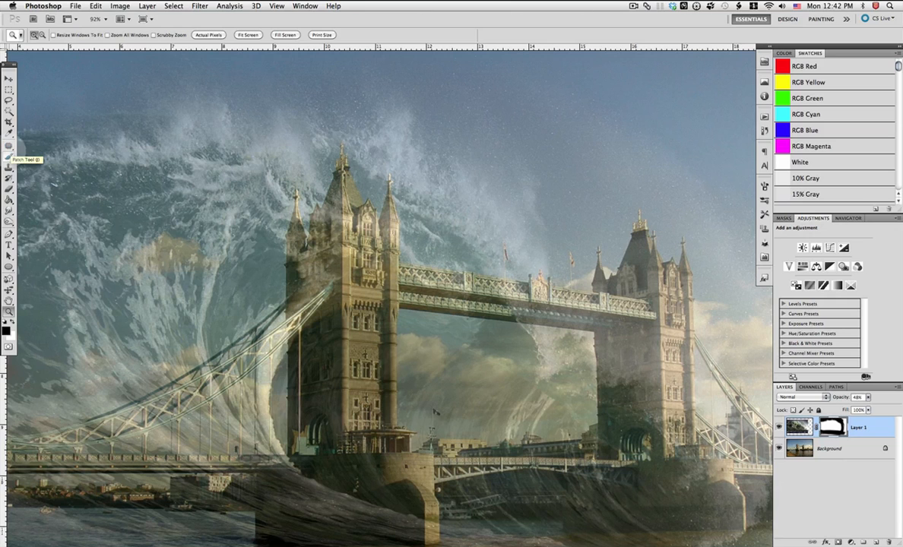
click(9, 156)
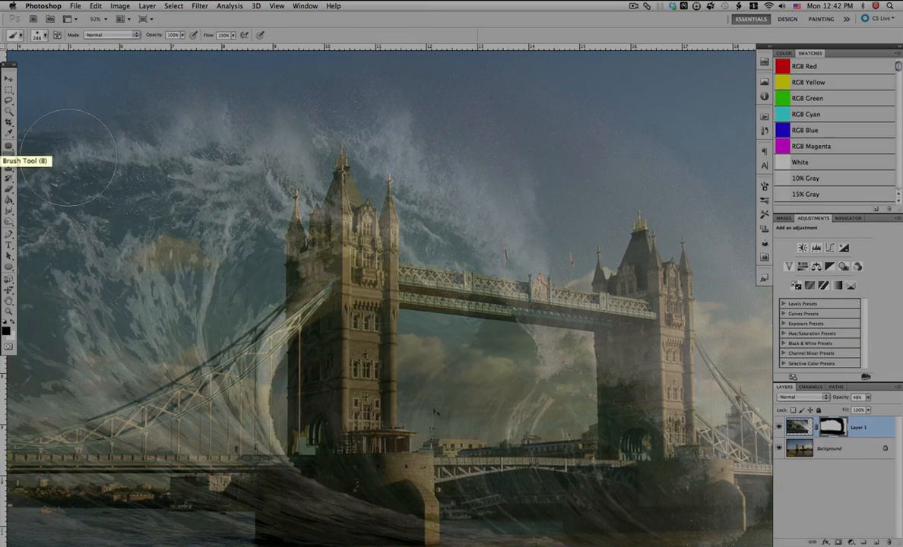
right_click(222, 143)
click(286, 297)
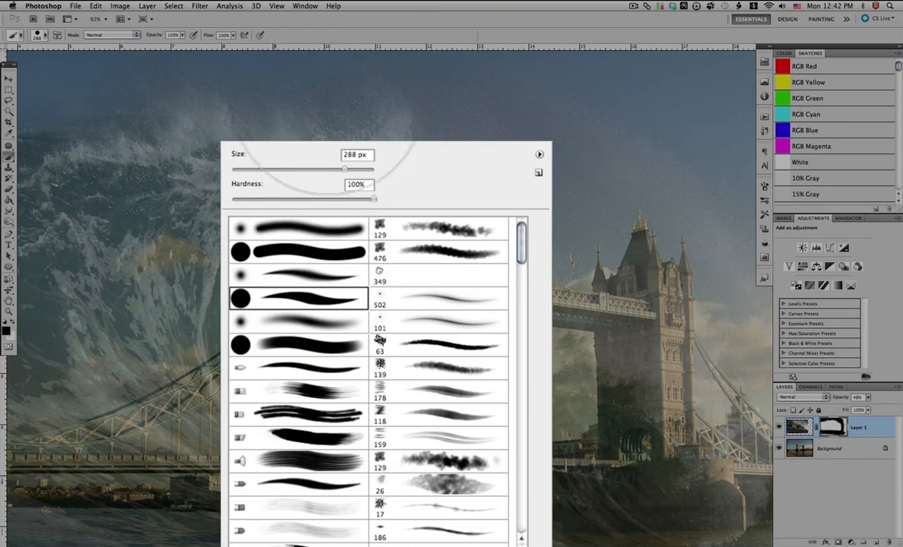
click(240, 169)
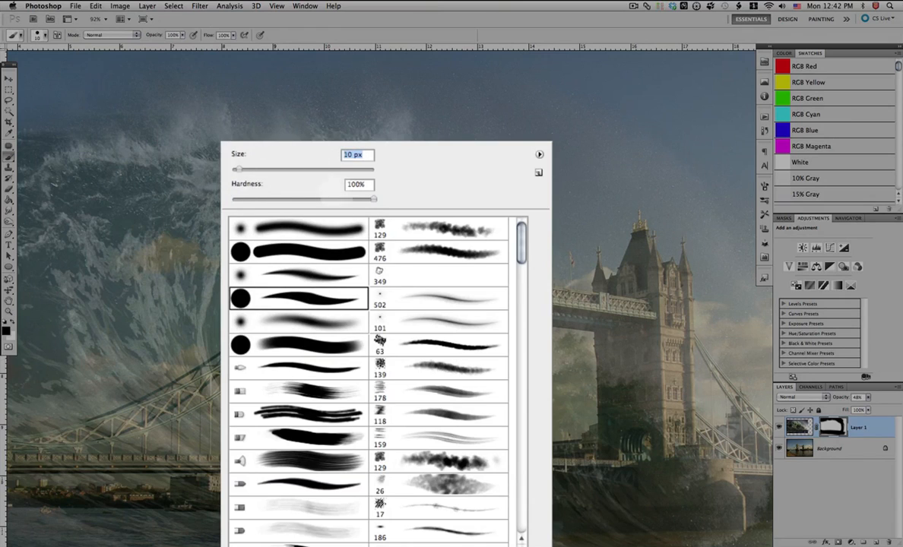
key(Return)
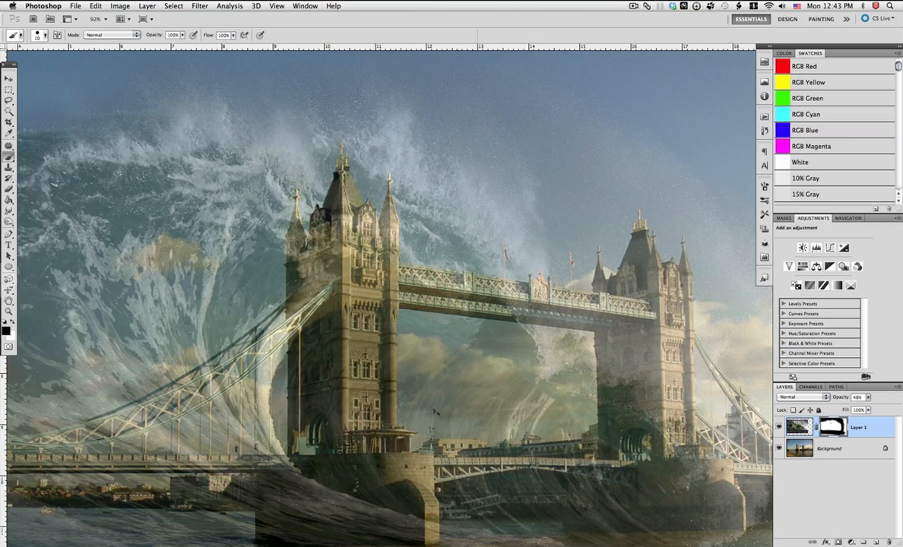
Mask the wave off the near tower's roof, gables and corner turrets, undoing the stray stroke beside the turret.
click(8, 311)
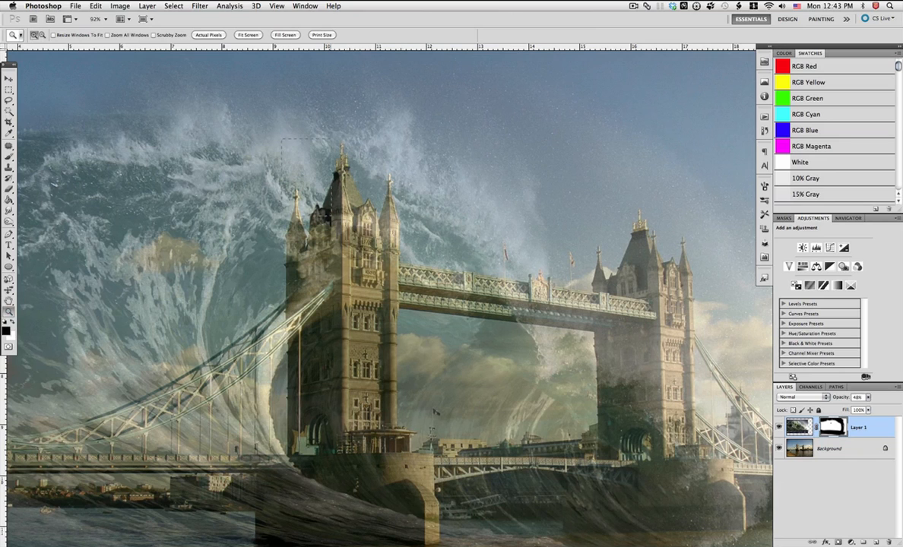
click(397, 289)
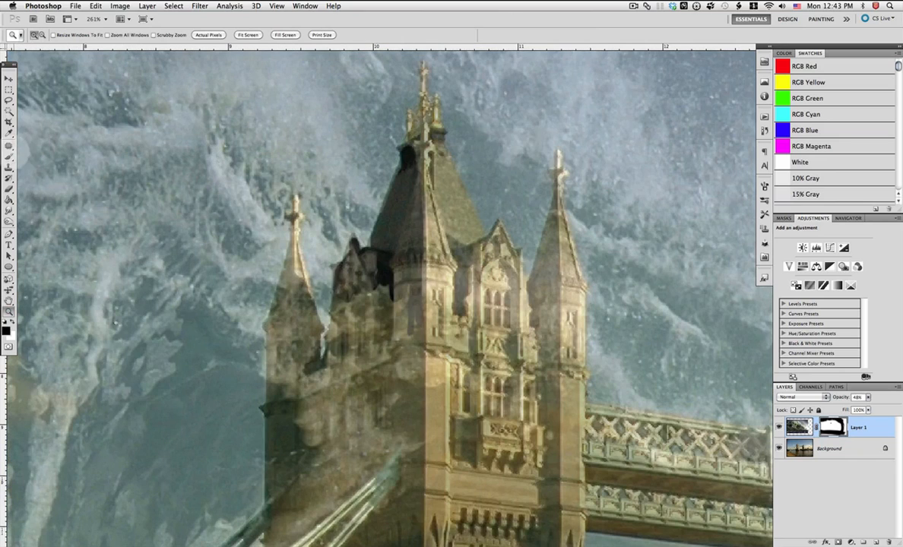
click(8, 156)
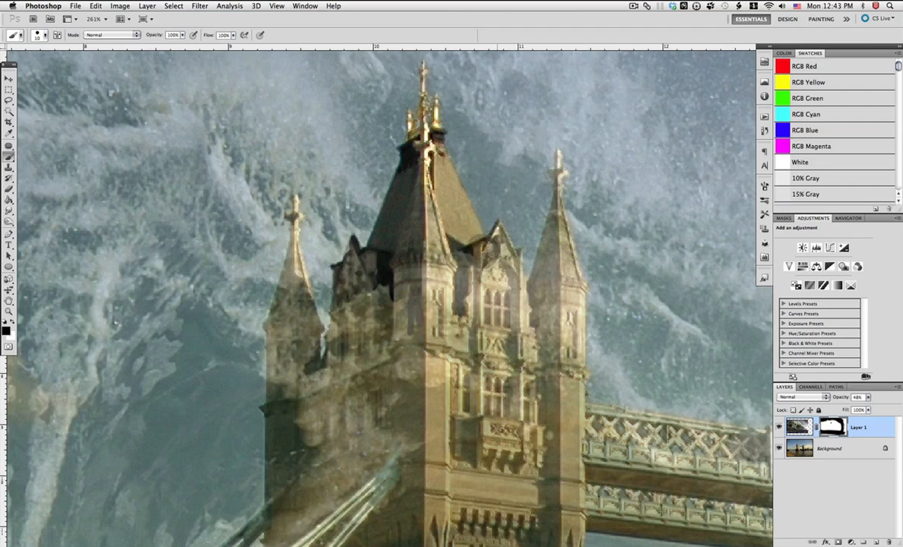
mouse_move(491, 233)
mouse_down()
mouse_move(531, 281)
mouse_move(557, 150)
mouse_move(561, 228)
mouse_move(553, 215)
mouse_move(580, 326)
mouse_move(578, 381)
mouse_up()
mouse_move(294, 201)
mouse_down()
mouse_move(265, 321)
mouse_move(295, 282)
mouse_move(260, 333)
mouse_move(333, 308)
mouse_move(333, 355)
mouse_up()
mouse_move(271, 336)
mouse_down()
mouse_move(243, 378)
mouse_move(293, 360)
mouse_up()
key(super+z)
Paint the wave away from the near tower's upper walls, window recesses and turret edges on the mask.
mouse_move(264, 409)
mouse_down()
mouse_move(246, 412)
mouse_move(268, 456)
mouse_up()
drag(377, 282, 387, 326)
drag(532, 262, 538, 365)
drag(497, 268, 496, 298)
drag(400, 229, 410, 285)
drag(325, 265, 306, 327)
Mask out the wave along the dark rear suspension cable descending from the near tower.
drag(253, 467, 344, 268)
drag(344, 267, 250, 359)
drag(336, 293, 255, 378)
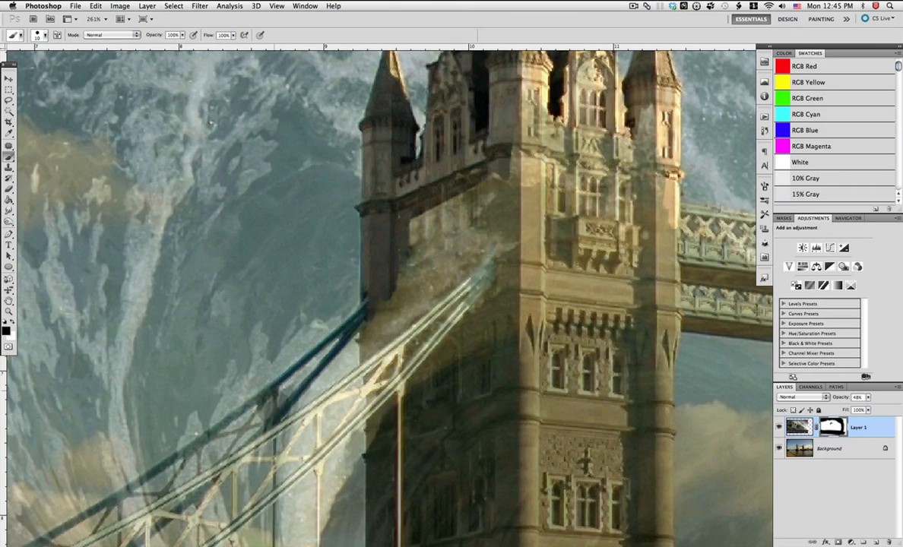
drag(362, 371, 445, 251)
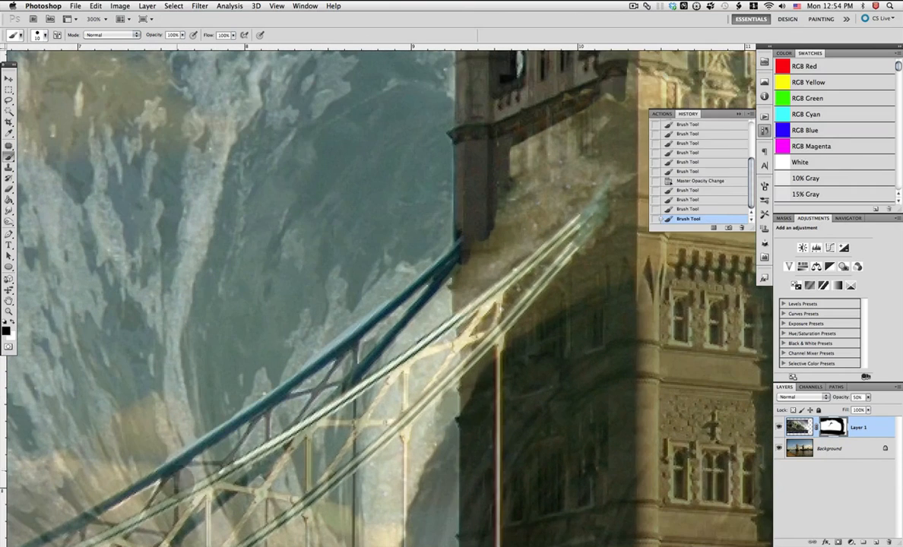
Reveal the front suspension cable's pale rails and cross-braces nearest the tower by painting black on the wave mask.
drag(456, 371, 481, 348)
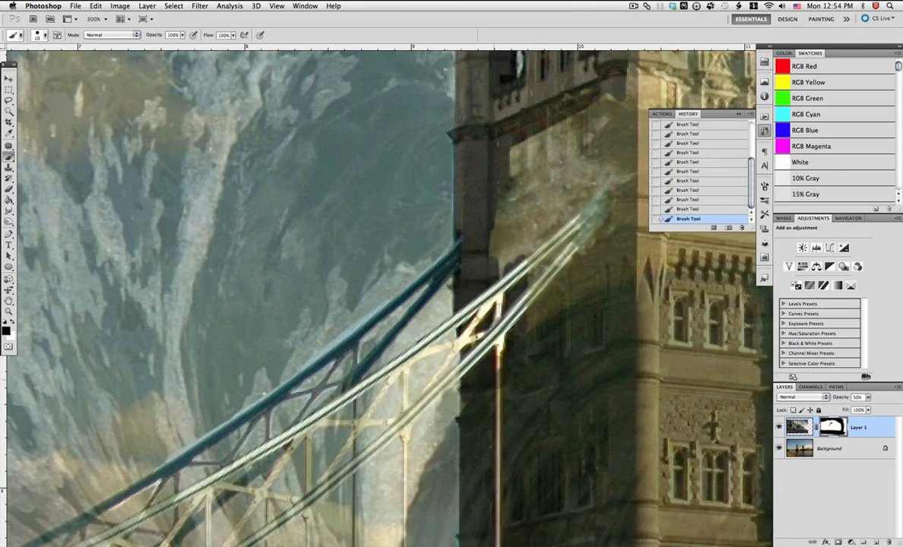
drag(426, 411, 479, 254)
drag(322, 321, 275, 374)
drag(269, 330, 353, 342)
drag(445, 219, 378, 320)
drag(368, 266, 447, 264)
drag(462, 202, 523, 181)
drag(458, 213, 458, 253)
drag(508, 192, 481, 231)
Mask the wave off the front suspension cable's middle section, including its pale rails, uprights and diagonal cross-braces.
drag(234, 307, 67, 401)
drag(228, 319, 200, 345)
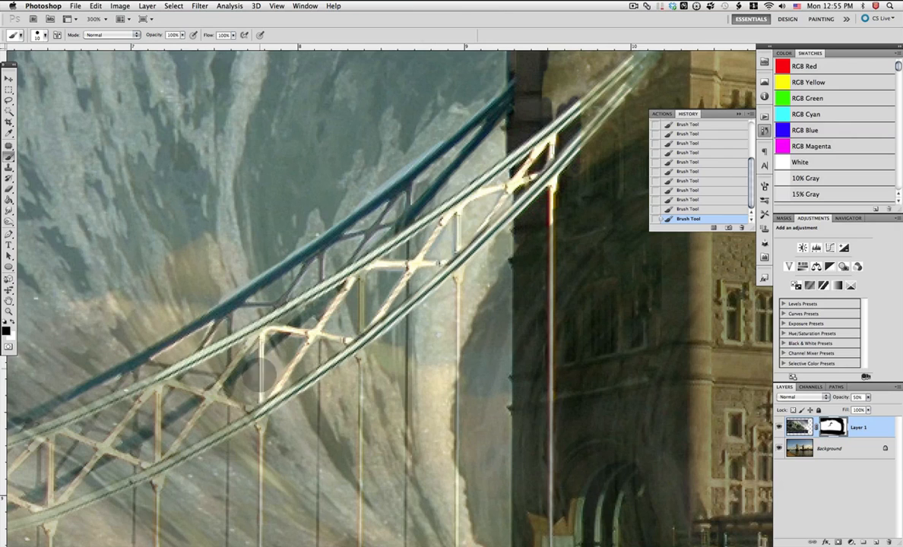
drag(240, 368, 325, 300)
drag(250, 341, 164, 459)
drag(207, 396, 252, 410)
drag(262, 334, 261, 379)
mouse_move(210, 397)
mouse_down()
mouse_move(168, 382)
mouse_move(327, 345)
mouse_up()
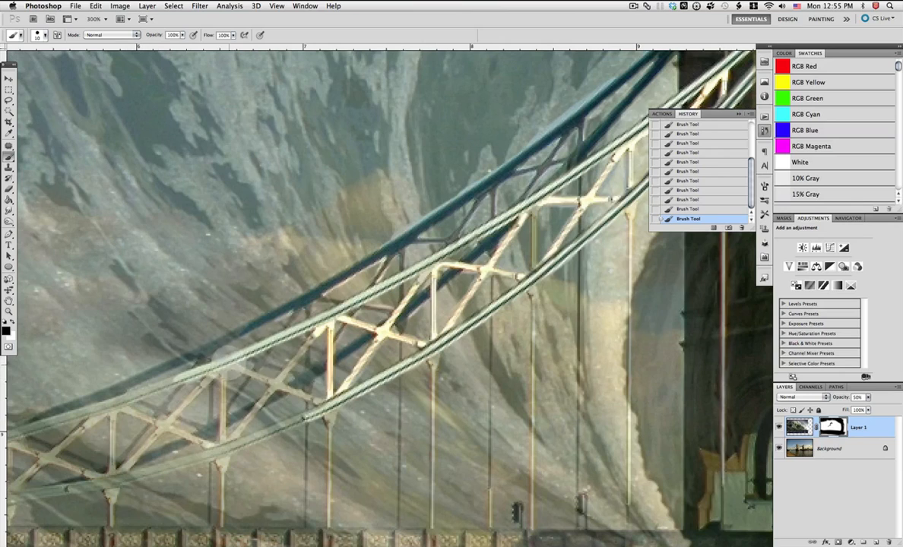
Paint black on the wave mask over the lower panels of the front cable's lattice and both of its rails.
drag(236, 366, 317, 400)
mouse_move(222, 437)
mouse_down()
mouse_move(332, 326)
mouse_move(231, 335)
mouse_move(139, 377)
mouse_up()
drag(120, 474, 211, 380)
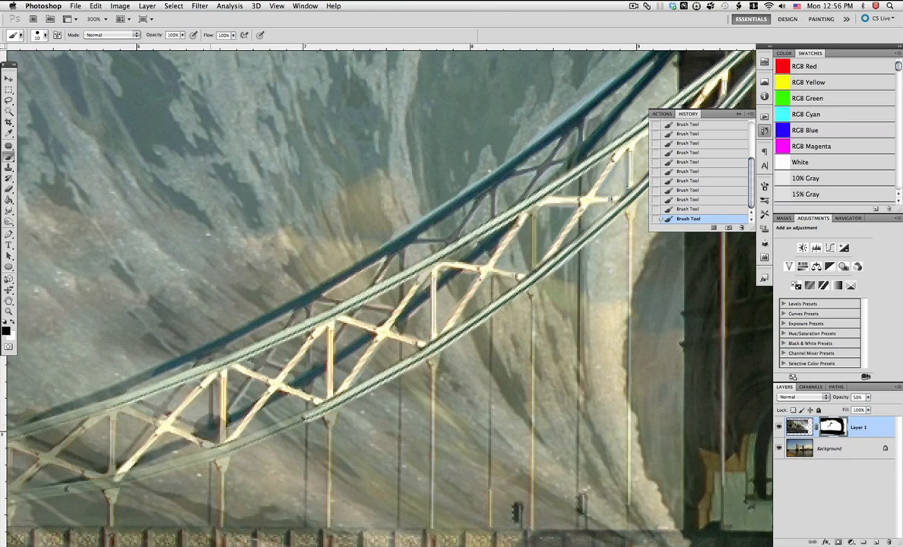
drag(113, 473, 115, 413)
drag(123, 412, 161, 427)
drag(145, 384, 31, 418)
mouse_move(106, 411)
mouse_down()
mouse_move(23, 478)
mouse_move(105, 476)
mouse_up()
drag(304, 418, 170, 461)
drag(218, 427, 154, 456)
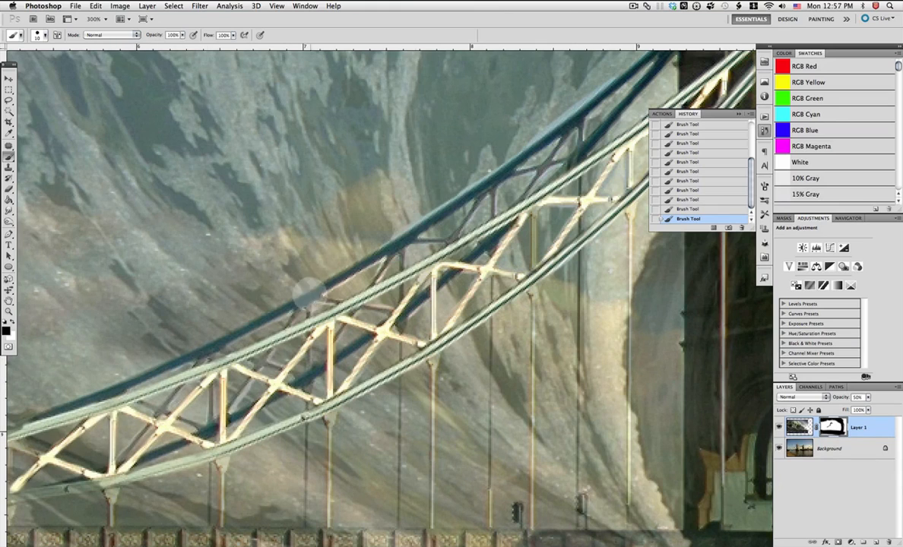
Mask out the wave along the rear cable, vertical hangers and remaining cable lattice towards the bridge's outer end.
drag(295, 293, 483, 158)
drag(518, 286, 518, 395)
drag(300, 359, 299, 394)
drag(295, 352, 162, 370)
mouse_move(187, 357)
mouse_down()
mouse_move(188, 313)
mouse_move(199, 354)
mouse_up()
drag(198, 311, 230, 326)
drag(213, 293, 41, 339)
drag(169, 321, 139, 348)
mouse_move(152, 327)
mouse_down()
mouse_move(79, 362)
mouse_move(172, 361)
mouse_up()
mouse_move(163, 371)
mouse_down()
mouse_move(47, 371)
mouse_move(188, 390)
mouse_up()
mouse_move(200, 372)
mouse_down()
mouse_move(198, 391)
mouse_move(268, 432)
mouse_up()
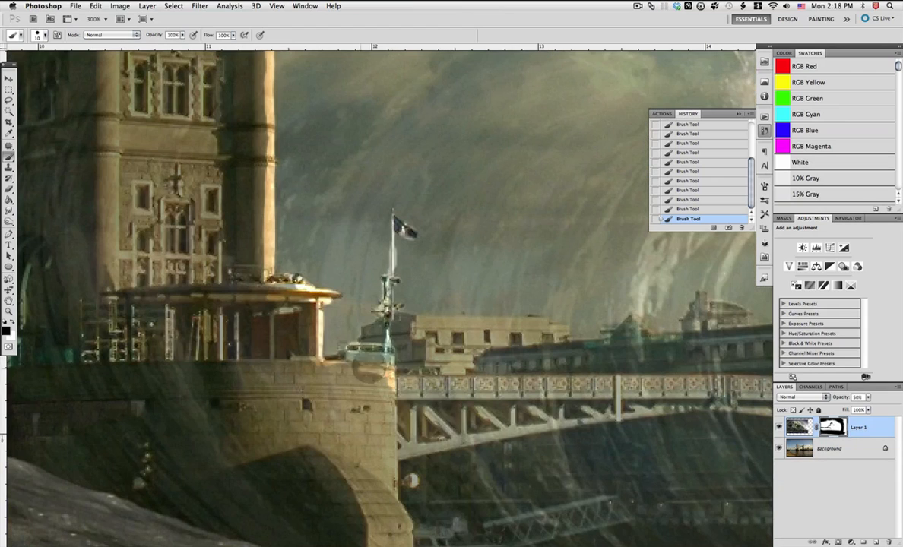
Paint the wave away from the top of the near pier and the patterned deck railing between the towers.
drag(369, 370, 329, 369)
drag(413, 380, 640, 374)
drag(639, 374, 348, 357)
drag(97, 375, 530, 377)
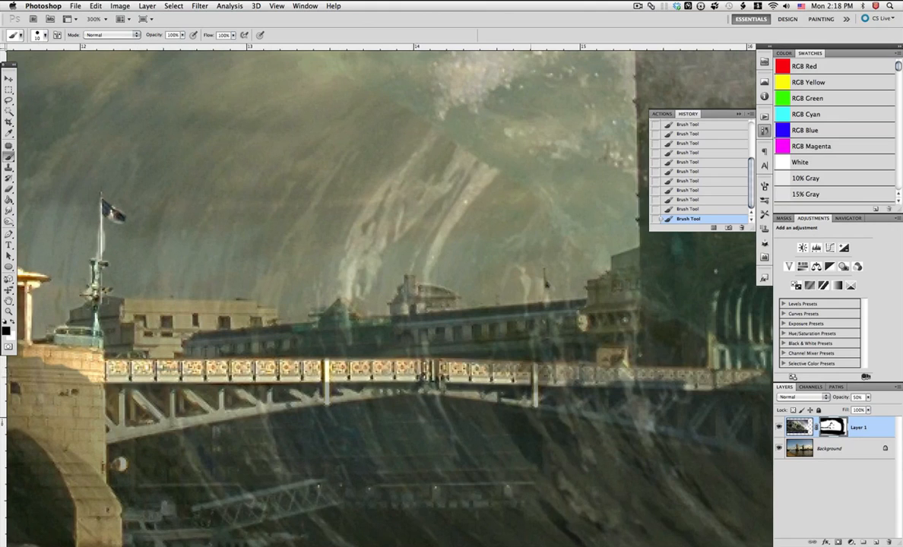
Mask the wave off the arched girder's diagonal struts and the railing posts across the central span.
mouse_move(119, 397)
mouse_down()
mouse_move(83, 347)
mouse_move(97, 451)
mouse_move(166, 424)
mouse_up()
drag(159, 384, 214, 422)
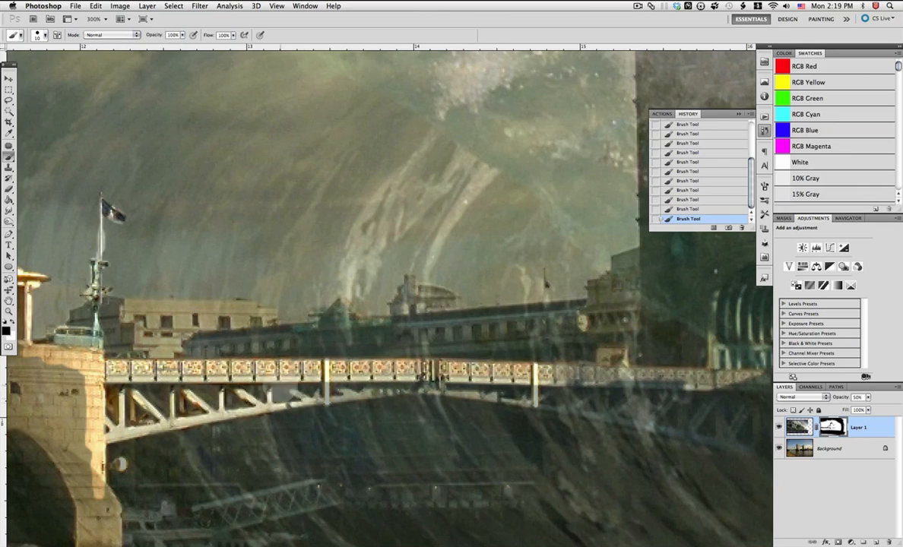
mouse_move(330, 398)
mouse_down()
mouse_move(399, 388)
mouse_move(498, 396)
mouse_up()
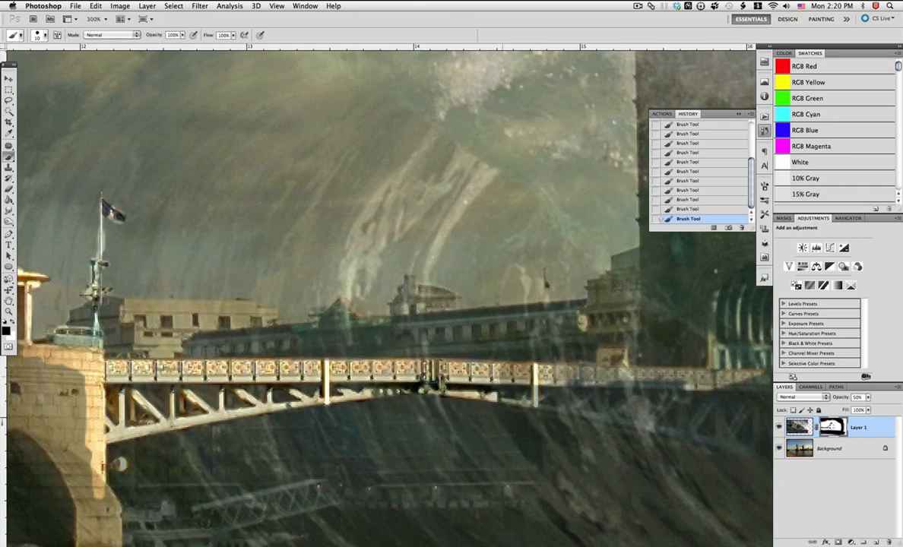
drag(583, 371, 687, 381)
mouse_move(703, 376)
mouse_down()
mouse_move(580, 368)
mouse_move(434, 396)
mouse_up()
mouse_move(277, 427)
mouse_down()
mouse_move(428, 448)
mouse_move(458, 464)
mouse_move(417, 403)
mouse_up()
drag(456, 426, 452, 305)
Reveal the deck's shadowed underside and girders near the far tower, and set the wave layer's opacity to 51%.
drag(841, 398, 816, 398)
mouse_move(254, 320)
mouse_down()
mouse_move(242, 391)
mouse_move(248, 445)
mouse_up()
drag(306, 316, 284, 293)
drag(283, 484, 286, 381)
drag(296, 381, 297, 422)
drag(366, 135, 339, 288)
click(868, 398)
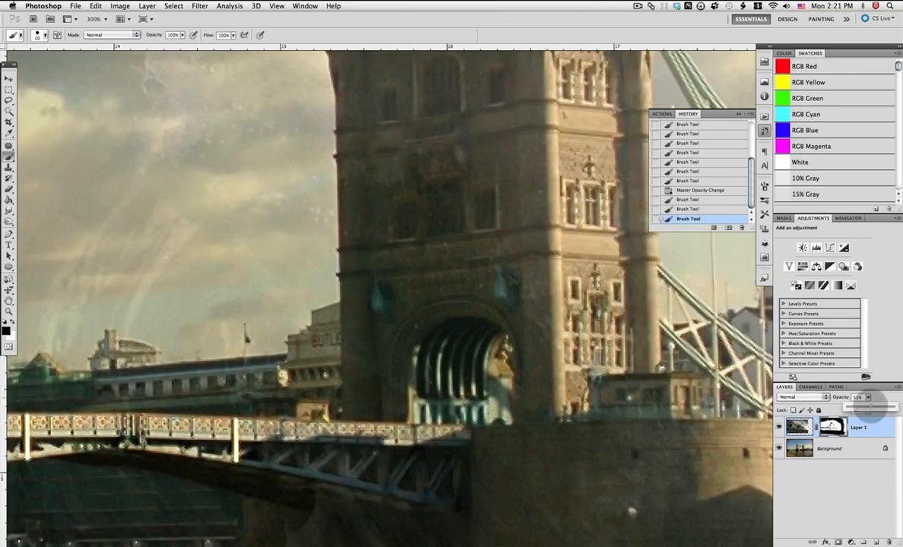
drag(851, 411, 871, 412)
Paint the wave away along the far tower's outer wall edge and corner turret.
drag(346, 287, 350, 422)
drag(343, 267, 343, 180)
drag(358, 263, 365, 404)
drag(371, 303, 388, 406)
mouse_move(341, 133)
mouse_down()
mouse_move(343, 324)
mouse_move(347, 278)
mouse_move(335, 232)
mouse_up()
click(335, 195)
mouse_move(334, 225)
mouse_down()
mouse_move(335, 213)
mouse_move(356, 441)
mouse_up()
Mask the wave off the high-level walkway's lattice railing, ornamental posts and dark underside between the two towers.
drag(409, 282, 696, 373)
mouse_move(448, 260)
mouse_down()
mouse_move(333, 240)
mouse_move(620, 278)
mouse_up()
mouse_move(608, 267)
mouse_down()
mouse_move(406, 249)
mouse_move(587, 356)
mouse_up()
drag(171, 180, 460, 199)
drag(196, 281, 290, 283)
mouse_move(456, 212)
mouse_down()
mouse_move(524, 228)
mouse_move(585, 220)
mouse_up()
mouse_move(589, 210)
mouse_down()
mouse_move(348, 276)
mouse_move(381, 265)
mouse_move(402, 304)
mouse_up()
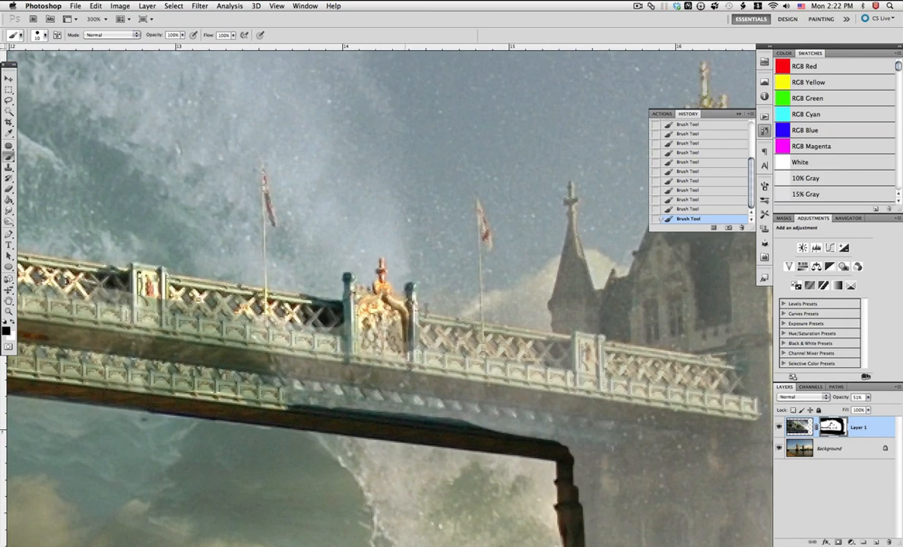
Reveal the two flagpoles and their flags above the high-level walkway by painting black on the mask.
drag(263, 170, 265, 280)
drag(267, 195, 272, 215)
drag(478, 200, 481, 333)
drag(482, 213, 485, 231)
Mask the wave off the far tower's edges, the small building at its base and the upper rails of the suspension cables.
mouse_move(424, 311)
mouse_down()
mouse_move(484, 322)
mouse_move(566, 312)
mouse_move(293, 308)
mouse_move(296, 204)
mouse_move(327, 285)
mouse_move(374, 146)
mouse_move(423, 85)
mouse_move(404, 145)
mouse_move(435, 197)
mouse_move(476, 135)
mouse_move(509, 234)
mouse_move(530, 227)
mouse_move(570, 165)
mouse_move(594, 278)
mouse_move(524, 280)
mouse_move(458, 213)
mouse_up()
mouse_move(523, 232)
mouse_down()
mouse_move(517, 367)
mouse_move(476, 238)
mouse_up()
drag(477, 242, 485, 460)
mouse_move(486, 494)
mouse_down()
mouse_move(321, 332)
mouse_move(368, 457)
mouse_move(283, 473)
mouse_move(335, 488)
mouse_up()
drag(337, 347, 466, 453)
drag(332, 101, 384, 205)
mouse_move(329, 93)
mouse_down()
mouse_move(408, 218)
mouse_move(504, 311)
mouse_up()
drag(385, 207, 484, 352)
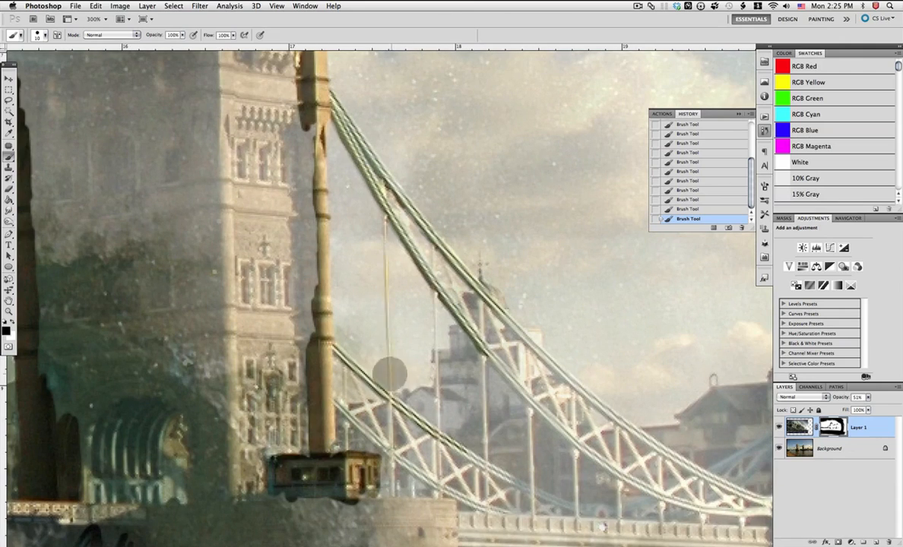
Reduce the brush to 5 px and mask the wave off the far cables' cross-braces, hangers and the pier's top edge.
right_click(359, 389)
drag(399, 288, 370, 288)
mouse_move(344, 358)
mouse_down()
mouse_move(347, 404)
mouse_move(385, 448)
mouse_up()
drag(374, 504, 456, 526)
drag(392, 452, 394, 495)
drag(371, 383, 380, 402)
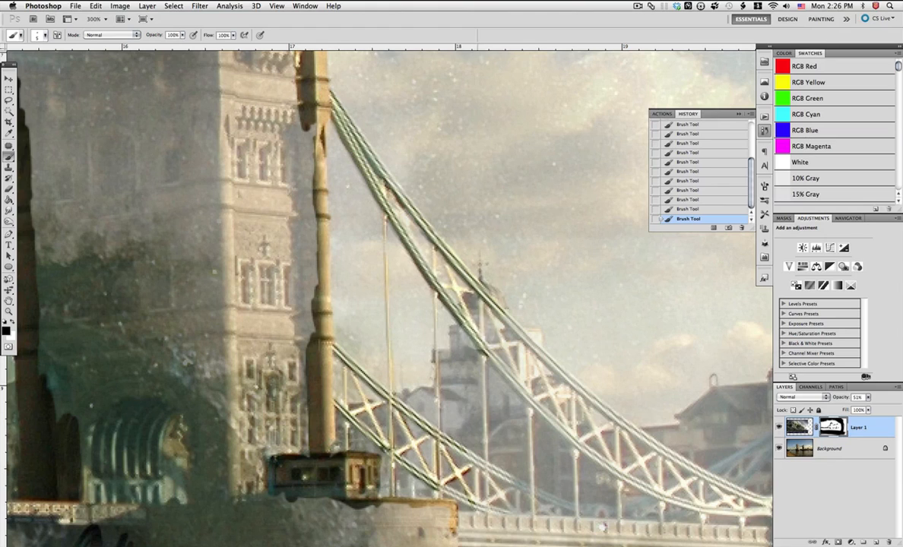
drag(485, 377, 487, 498)
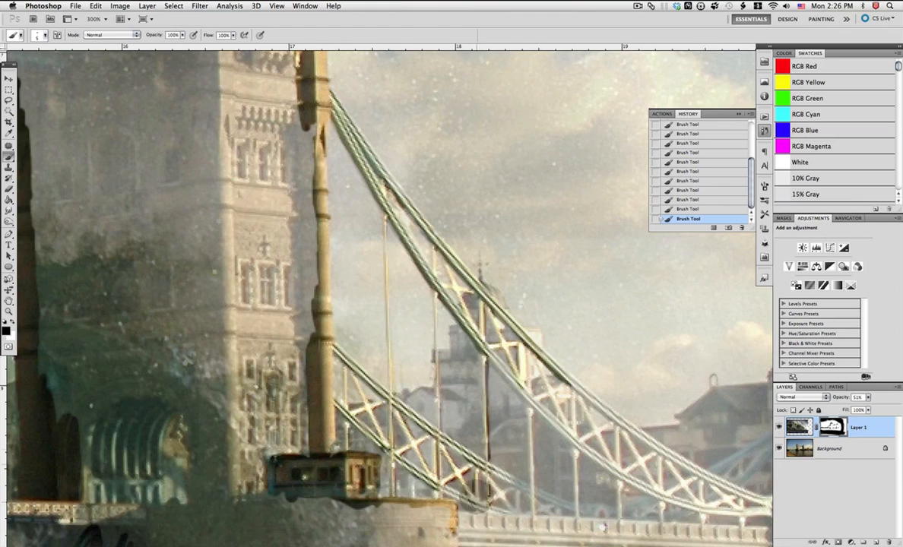
mouse_move(403, 448)
mouse_down()
mouse_move(477, 449)
mouse_move(492, 392)
mouse_move(528, 384)
mouse_move(559, 422)
mouse_up()
Paint black along the far deck railing and blue rear cable beside the shore abutment, undoing the stray stroke.
scroll(426, 327, right, 5)
scroll(426, 327, down, 3)
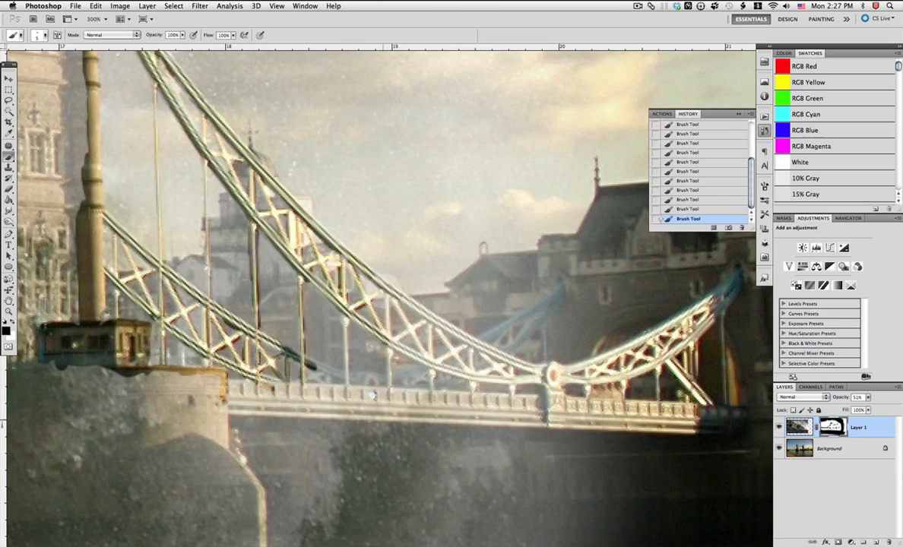
mouse_move(317, 387)
mouse_down()
mouse_move(377, 346)
mouse_move(390, 311)
mouse_move(402, 346)
mouse_move(532, 380)
mouse_move(451, 393)
mouse_move(546, 402)
mouse_move(624, 350)
mouse_up()
mouse_move(580, 313)
mouse_down()
mouse_move(536, 300)
mouse_move(380, 373)
mouse_up()
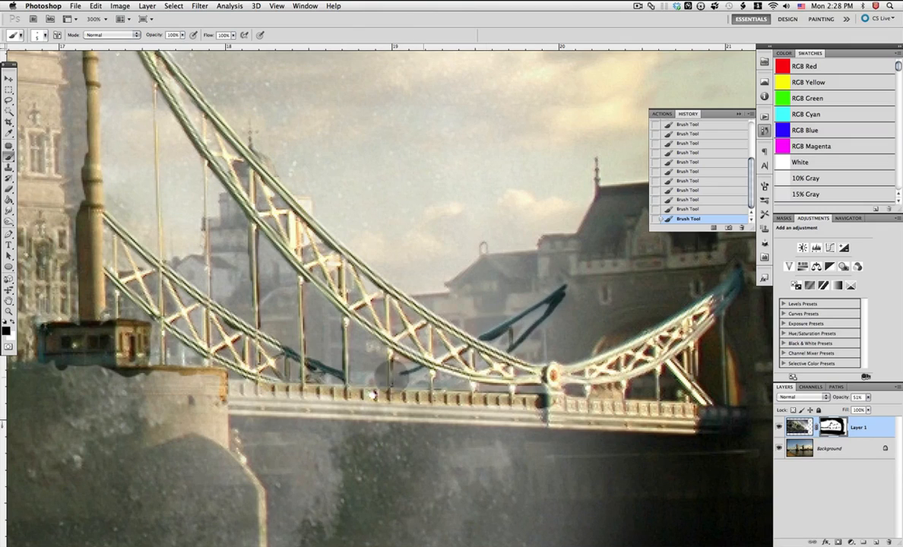
mouse_move(549, 265)
mouse_down()
mouse_move(511, 309)
mouse_move(368, 377)
mouse_move(225, 393)
mouse_move(208, 371)
mouse_move(272, 401)
mouse_move(385, 367)
mouse_up()
key(super+z)
mouse_move(397, 409)
mouse_down()
mouse_move(373, 312)
mouse_move(346, 385)
mouse_move(342, 333)
mouse_move(356, 380)
mouse_up()
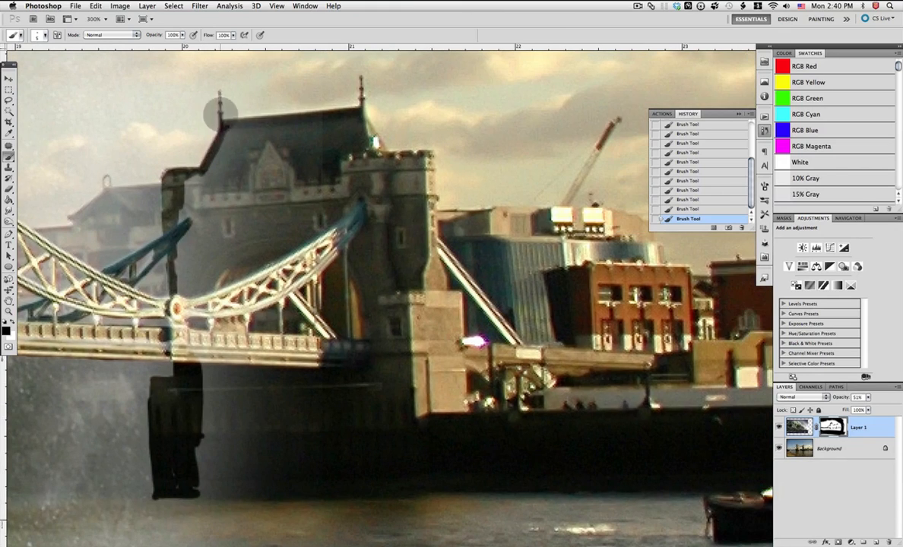
Restore the wave layer's opacity to 100% and mask the wave off the near tower's inner walls with a 53 px brush.
right_click(327, 264)
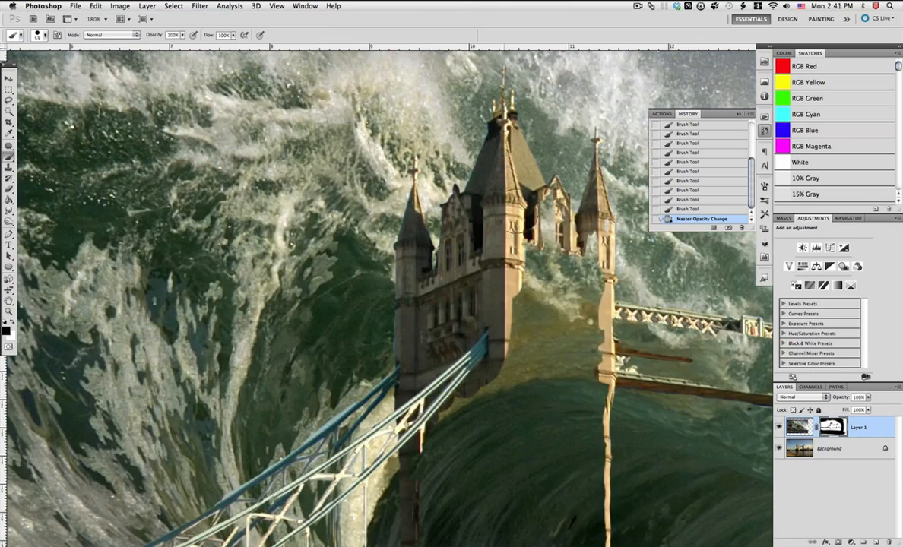
drag(532, 228, 597, 266)
right_click(502, 185)
mouse_move(492, 220)
mouse_down()
mouse_move(558, 309)
mouse_move(409, 455)
mouse_up()
drag(460, 403, 479, 298)
mouse_move(590, 353)
mouse_down()
mouse_move(484, 234)
mouse_move(489, 224)
mouse_up()
mouse_move(342, 365)
mouse_down()
mouse_move(414, 312)
mouse_move(490, 293)
mouse_move(373, 517)
mouse_up()
drag(395, 475, 475, 475)
Fill in the high-level walkway and the far tower's walls, windows and archway with black on the wave mask.
mouse_move(608, 304)
mouse_down()
mouse_move(309, 307)
mouse_move(258, 321)
mouse_up()
mouse_move(152, 206)
mouse_down()
mouse_move(354, 242)
mouse_move(567, 244)
mouse_up()
drag(514, 266, 585, 296)
drag(615, 251, 466, 253)
mouse_move(488, 171)
mouse_down()
mouse_move(491, 217)
mouse_move(460, 295)
mouse_move(561, 405)
mouse_up()
drag(526, 361, 525, 428)
mouse_move(473, 329)
mouse_down()
mouse_move(372, 293)
mouse_move(470, 380)
mouse_move(403, 469)
mouse_up()
mouse_move(425, 433)
mouse_down()
mouse_move(348, 306)
mouse_move(410, 327)
mouse_move(456, 426)
mouse_move(523, 471)
mouse_up()
drag(559, 444, 646, 450)
drag(407, 460, 494, 465)
drag(471, 456, 463, 293)
drag(266, 380, 301, 323)
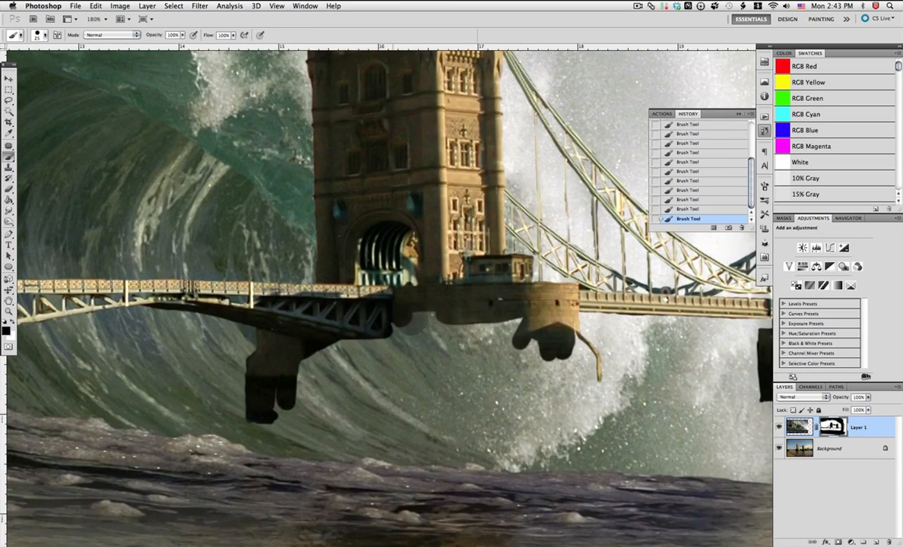
Mask the wave off the far tower's stone pier down to the waterline with a 25 px brush.
drag(365, 304, 559, 365)
mouse_move(288, 335)
mouse_down()
mouse_move(524, 380)
mouse_move(304, 414)
mouse_up()
drag(680, 335, 417, 357)
mouse_move(532, 217)
mouse_down()
mouse_move(511, 330)
mouse_move(533, 392)
mouse_up()
Reveal the near tower's stone pier down to the water with a 25 px brush, and restore the wave along its base with white.
right_click(327, 314)
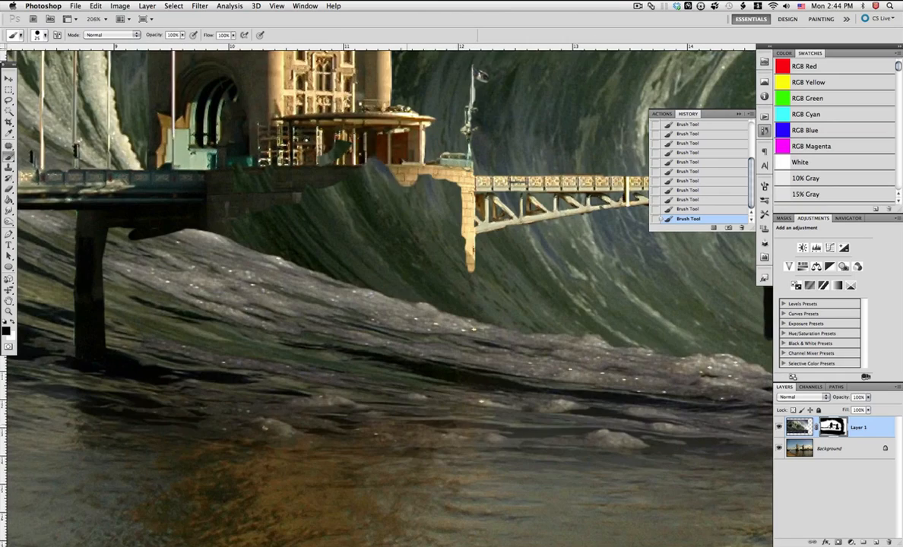
mouse_move(456, 263)
mouse_down()
mouse_move(458, 346)
mouse_move(479, 371)
mouse_up()
mouse_move(437, 209)
mouse_down()
mouse_move(118, 304)
mouse_move(445, 361)
mouse_move(380, 312)
mouse_move(220, 353)
mouse_up()
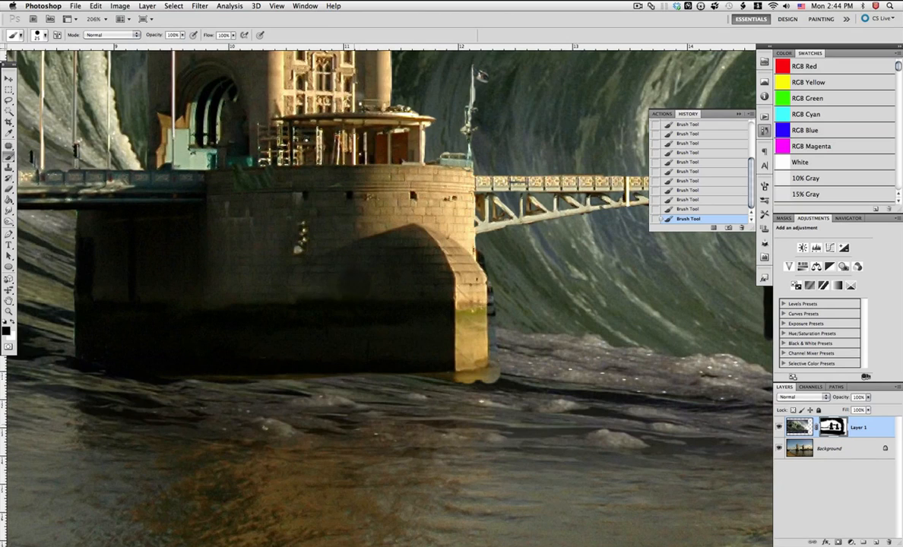
key(x)
drag(494, 386, 425, 389)
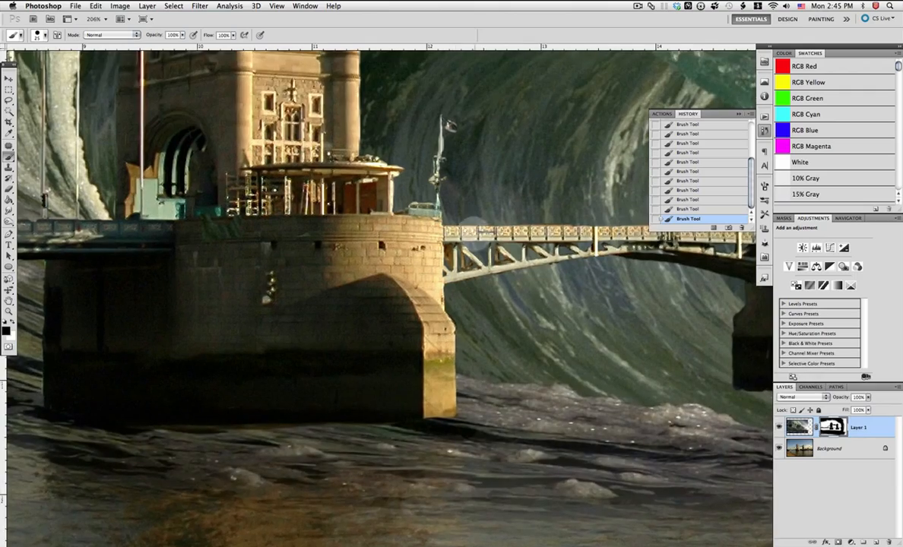
drag(711, 237, 549, 269)
Touch up the mask around the near suspension cables with a 5 px brush, alternating between black and white.
key(super+0)
drag(374, 217, 111, 390)
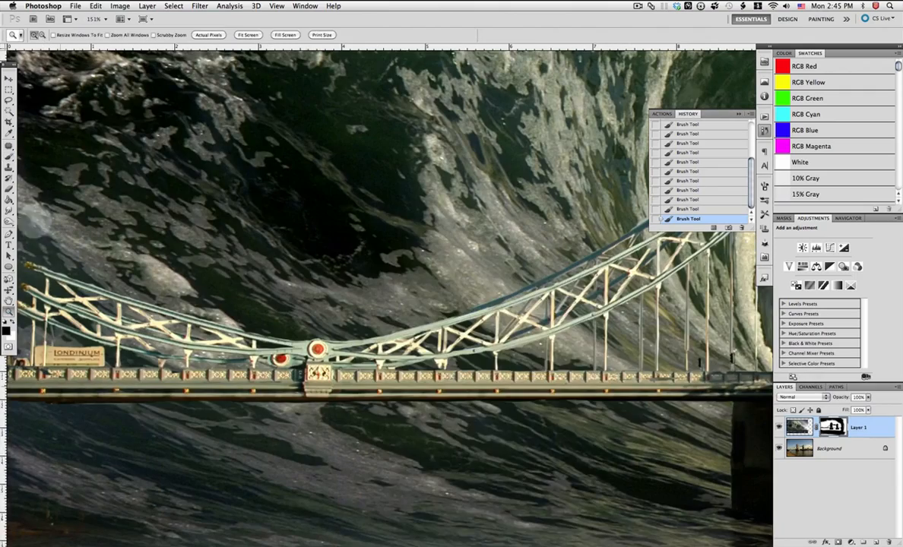
right_click(384, 270)
drag(399, 288, 393, 289)
click(423, 232)
drag(423, 232, 265, 279)
key(x)
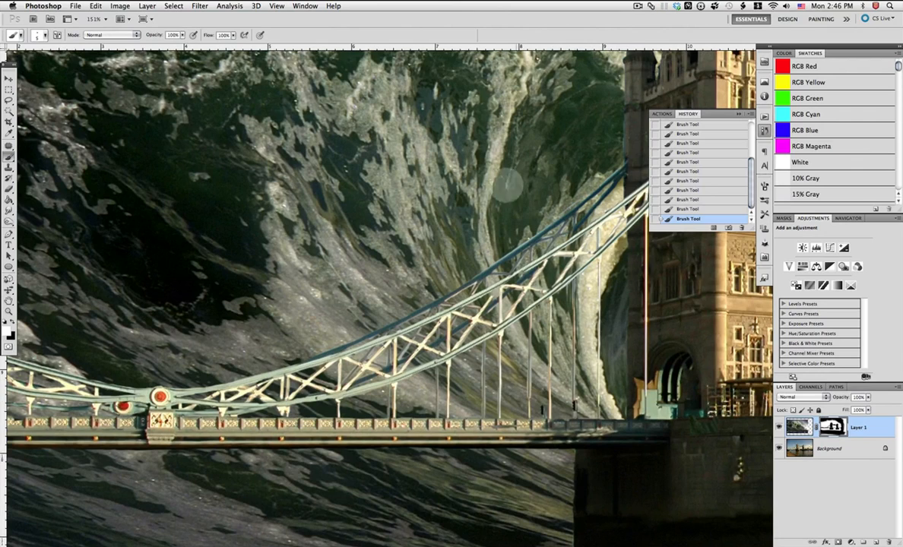
key(x)
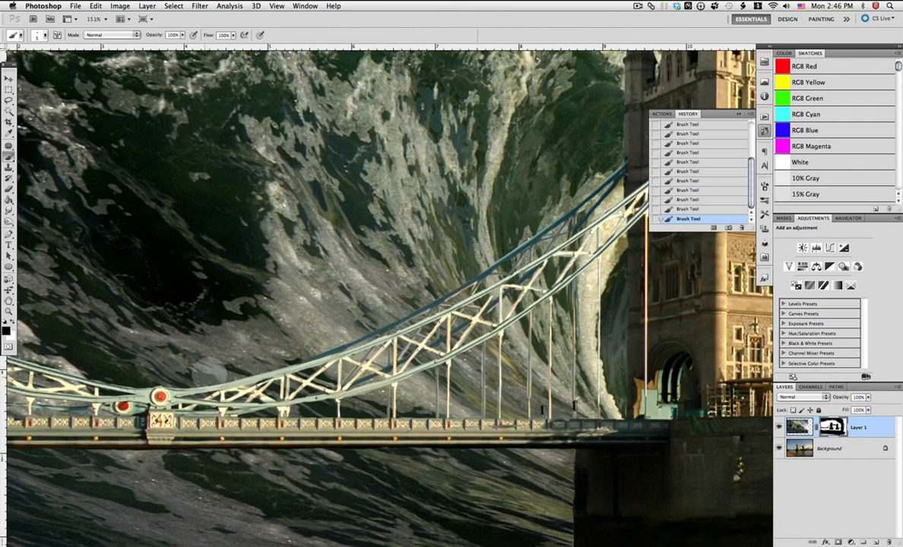
key(x)
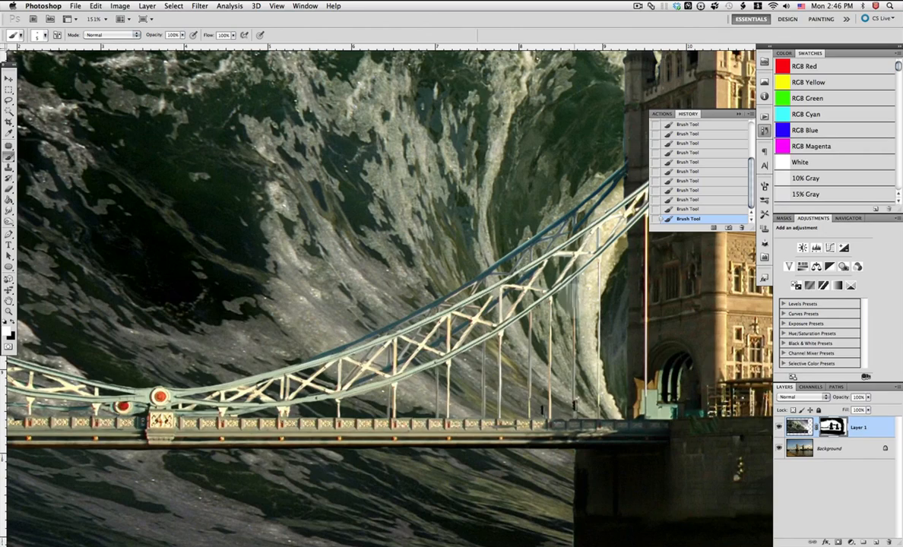
drag(304, 297, 614, 312)
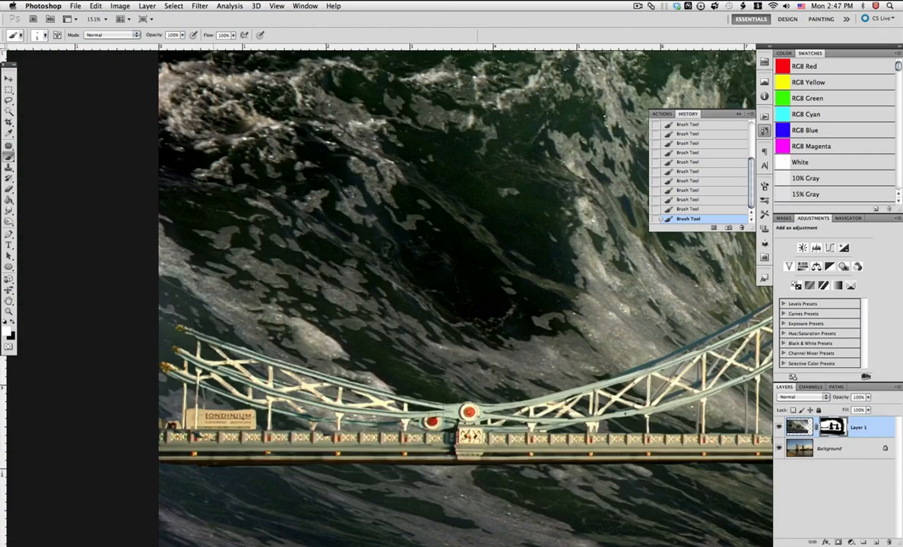
key(z)
key(super+0)
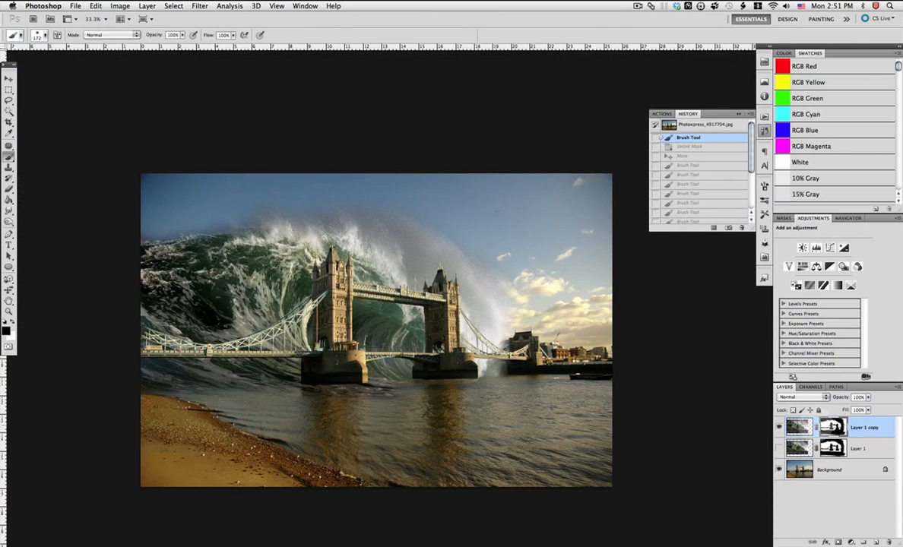
Unlink the mask on Layer 1 copy and move the wave image down and to the right behind the bridge.
right_click(825, 425)
click(864, 426)
click(816, 427)
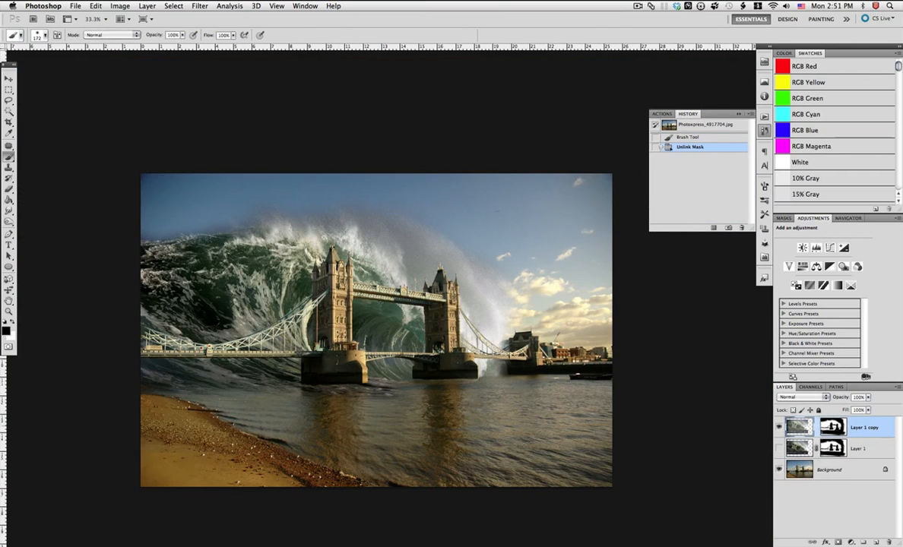
key(v)
drag(275, 292, 328, 319)
drag(331, 357, 335, 363)
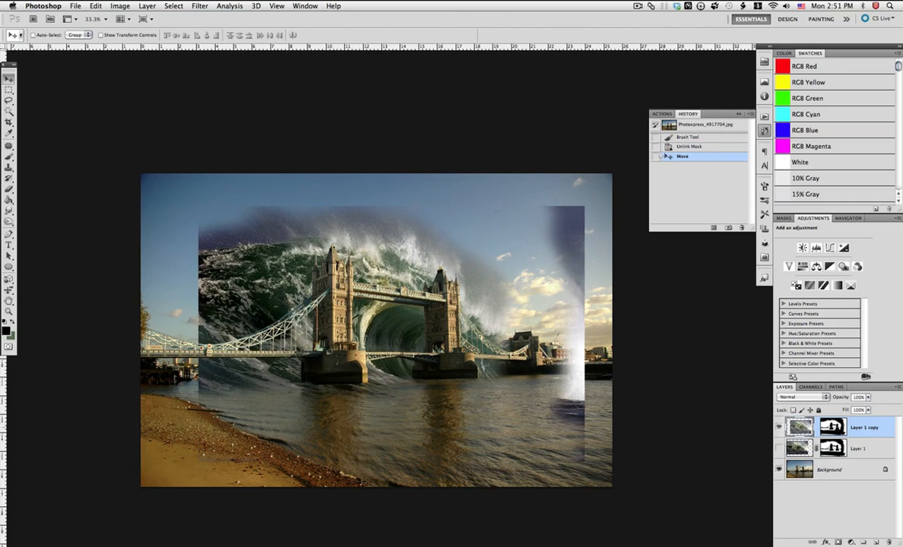
Mask out the strip of the moved wave image exposed over the right-hand sky and water with a soft 191 px brush.
click(9, 155)
right_click(227, 343)
click(326, 197)
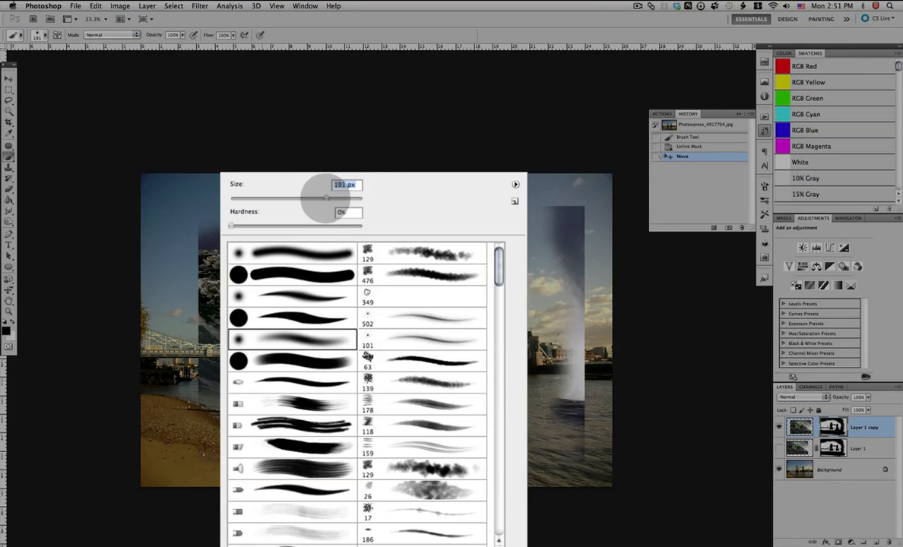
drag(562, 190, 564, 266)
right_click(535, 147)
mouse_move(574, 213)
mouse_down()
mouse_move(583, 270)
mouse_move(568, 388)
mouse_move(580, 380)
mouse_up()
Paint black on the mask over the moved wave image's hard top edge to blend it into the sky.
drag(448, 214, 423, 201)
mouse_move(410, 201)
mouse_down()
mouse_move(381, 209)
mouse_move(339, 198)
mouse_up()
drag(323, 197, 276, 195)
drag(237, 190, 199, 190)
drag(212, 193, 255, 196)
drag(273, 197, 289, 199)
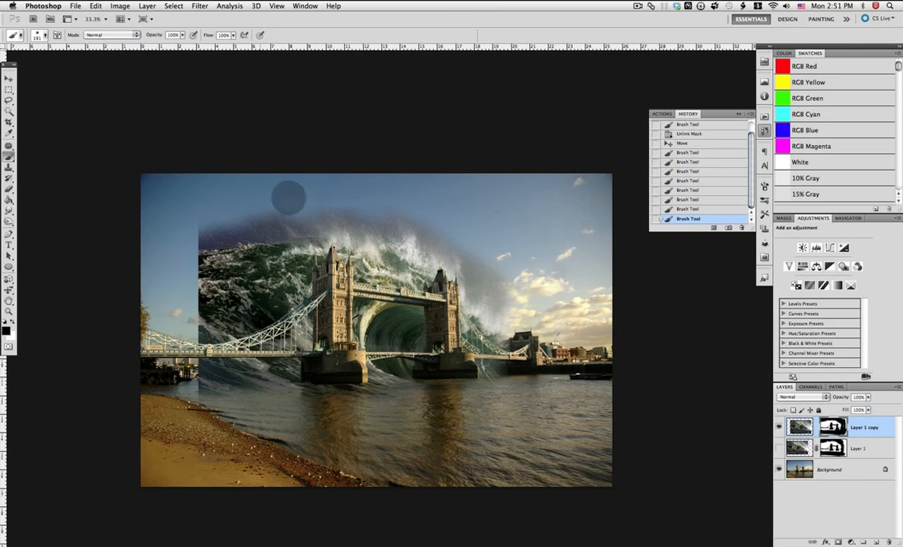
Paint black on the mask over the haze above the wave's crest and around its right end to reveal the original sky.
drag(463, 222, 501, 252)
drag(494, 247, 366, 180)
drag(248, 183, 212, 189)
drag(515, 357, 540, 333)
drag(234, 225, 180, 228)
Trim the remaining haze along the wave's upper-left edge on the mask with a soft 55 px brush.
right_click(194, 190)
click(217, 172)
key(Return)
mouse_move(264, 232)
mouse_down()
mouse_move(179, 231)
mouse_move(241, 218)
mouse_up()
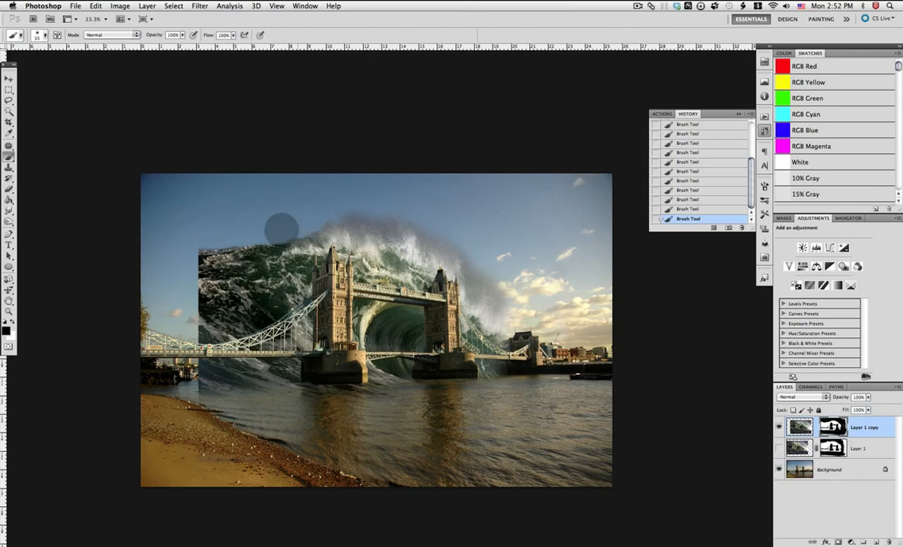
right_click(304, 201)
drag(356, 216, 368, 217)
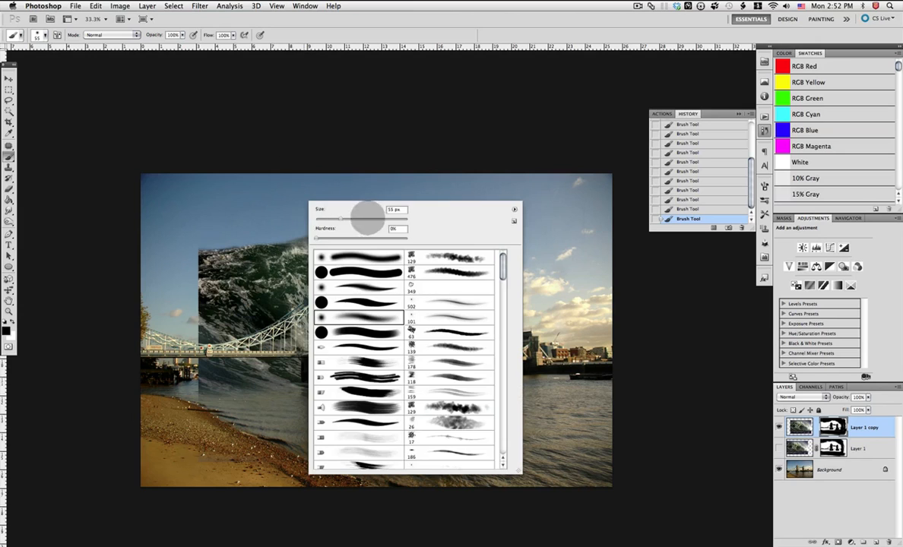
key(Return)
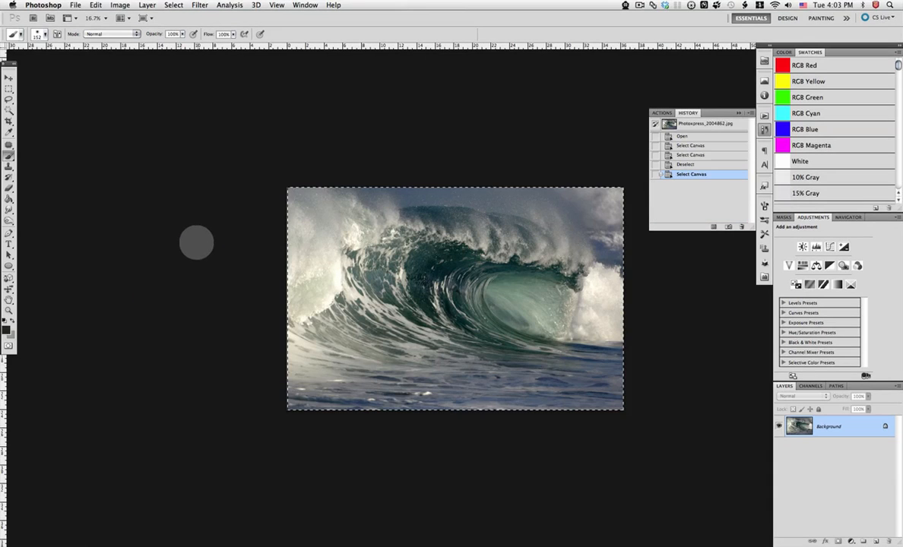
Copy the entire second wave photo and paste it into the bridge composite.
key(super+c)
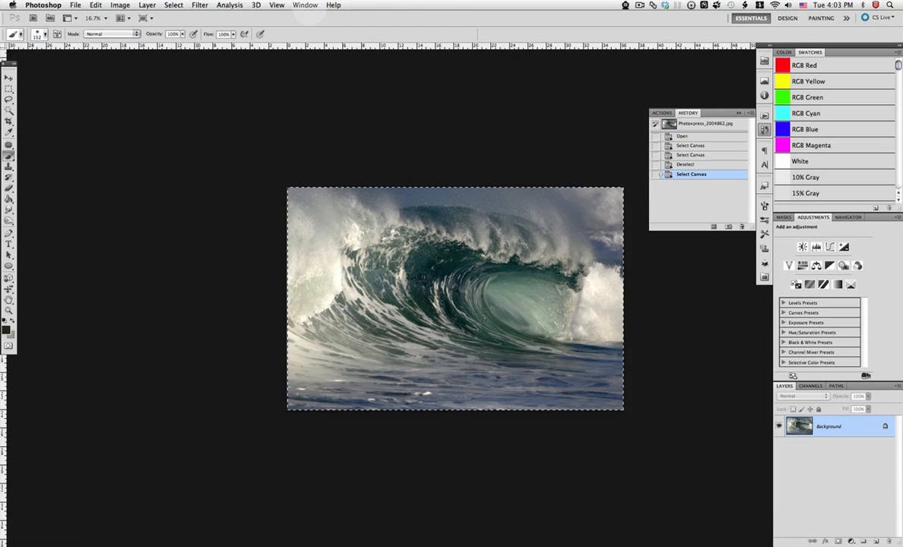
click(305, 5)
click(319, 328)
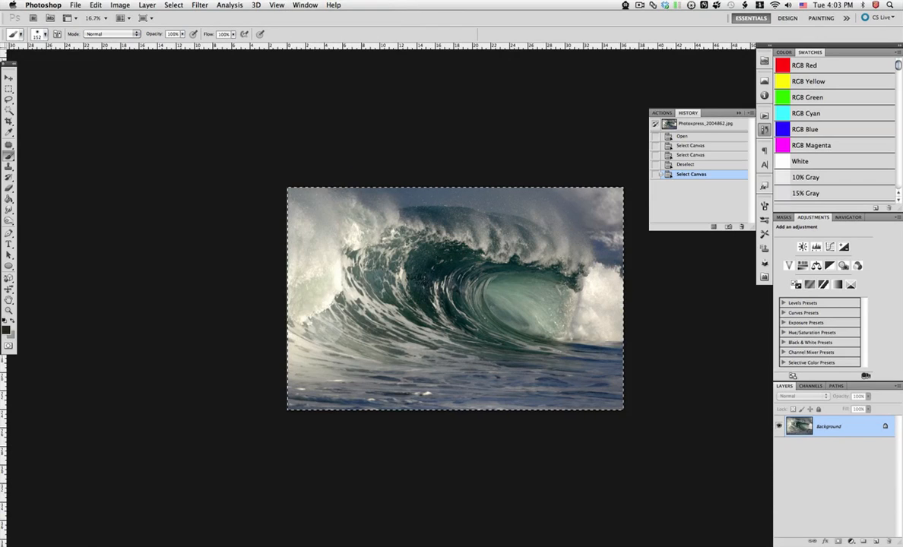
key(super+v)
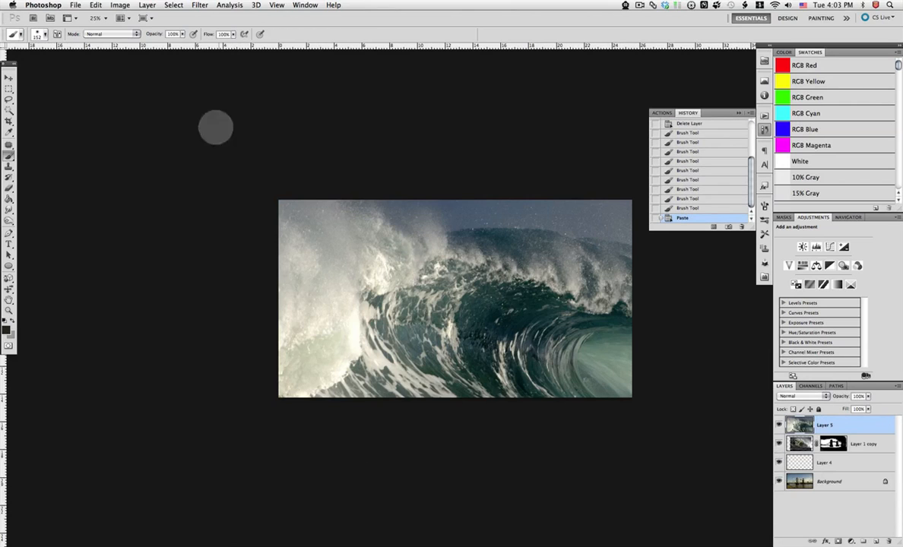
Scale the pasted wave to about 44% and place it over the left part of the bridge image.
click(96, 5)
click(114, 237)
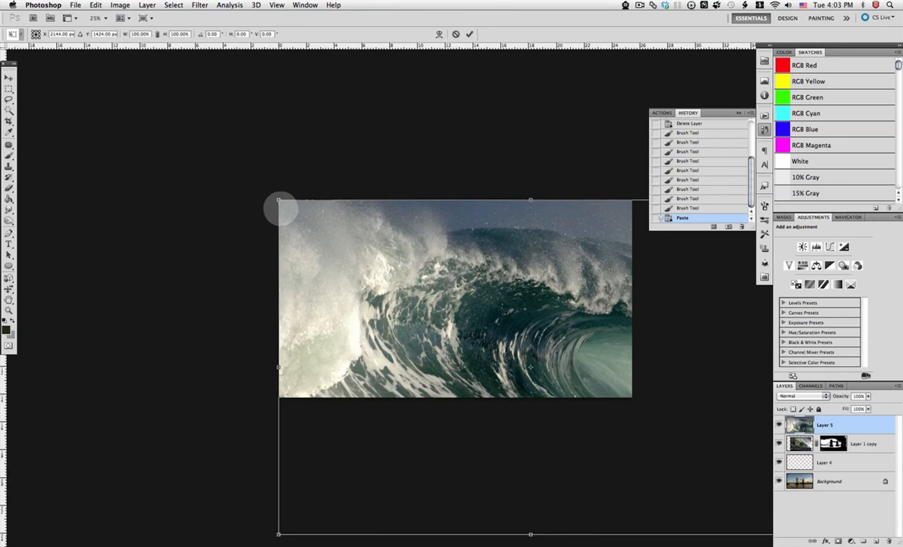
drag(278, 200, 306, 229)
drag(307, 223, 278, 228)
drag(323, 262, 326, 261)
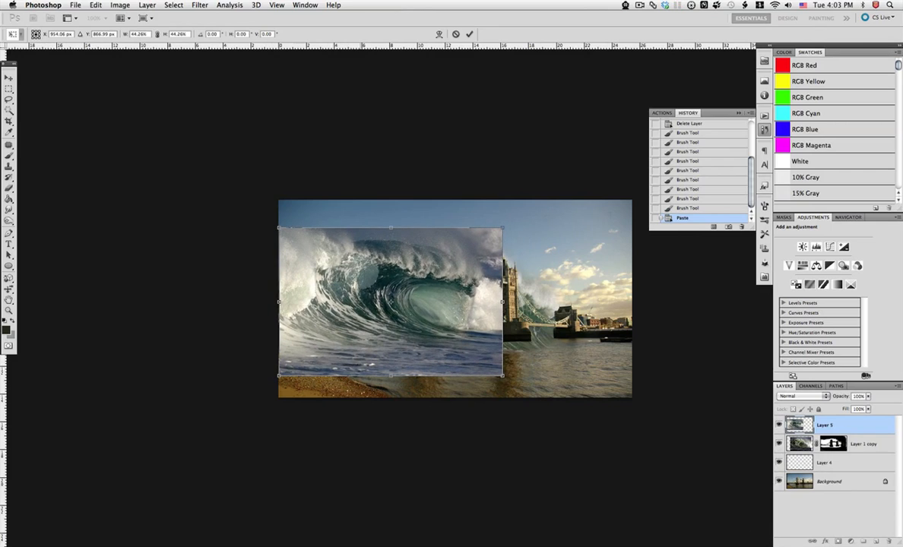
key(Return)
Duplicate Layer 1 copy, hide the original, and transfer the original's layer mask to Layer 5.
right_click(861, 443)
click(799, 364)
key(Return)
click(779, 462)
drag(833, 463, 829, 426)
click(522, 321)
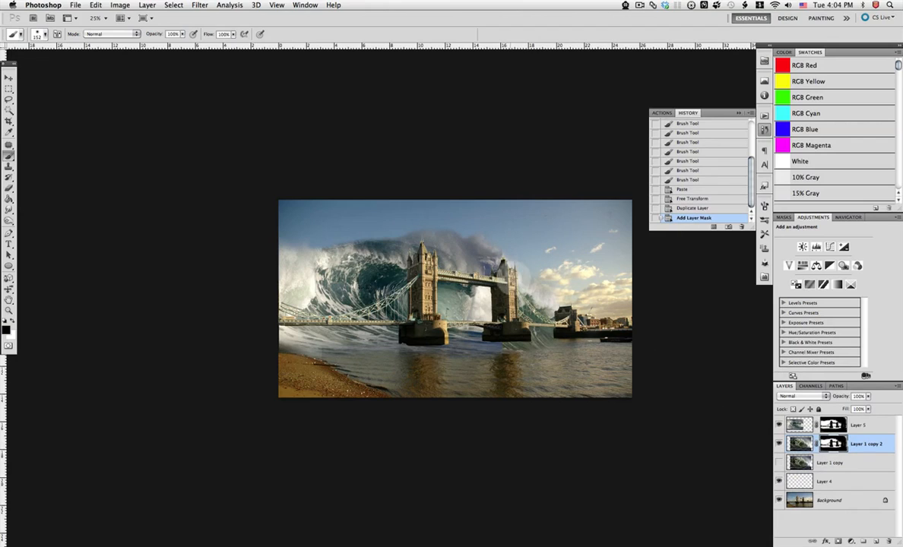
Unlink the mask on Layer 1 copy 2 and try moving the mask separately, undoing each move.
key(v)
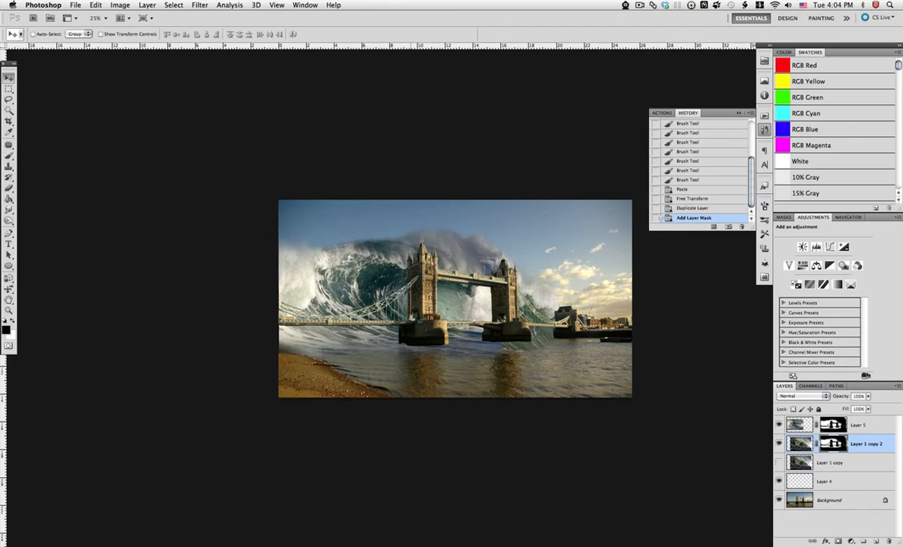
key(super+z)
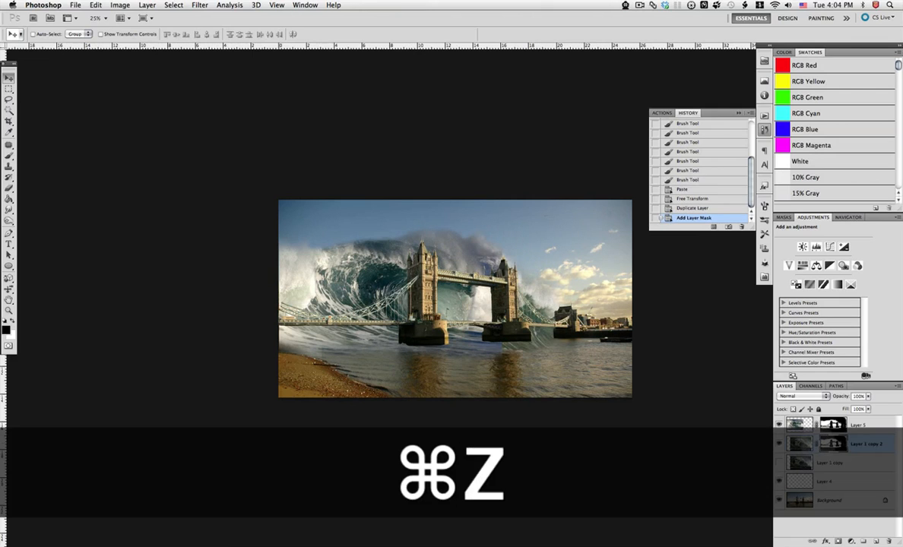
click(817, 444)
drag(388, 286, 471, 298)
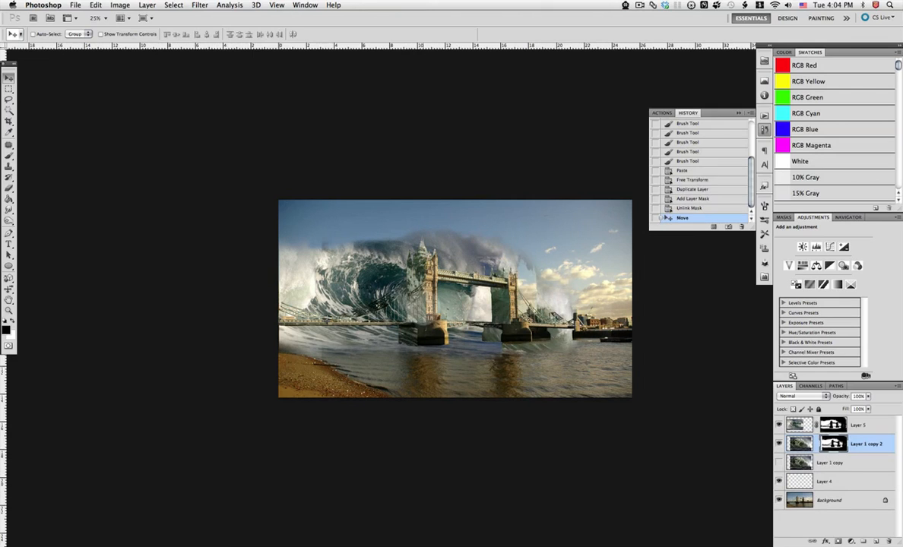
key(super+z)
drag(411, 308, 459, 307)
key(super+z)
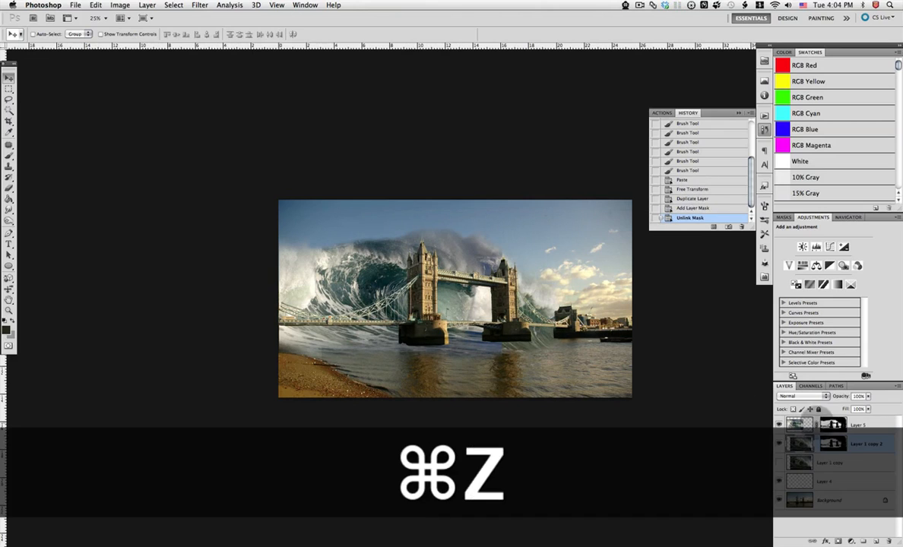
Unlink the mask on Layer 5 and make its wave image the active part for moving independently.
click(817, 425)
mouse_move(377, 287)
mouse_down()
mouse_move(388, 283)
mouse_move(376, 292)
mouse_up()
key(super+z)
click(802, 425)
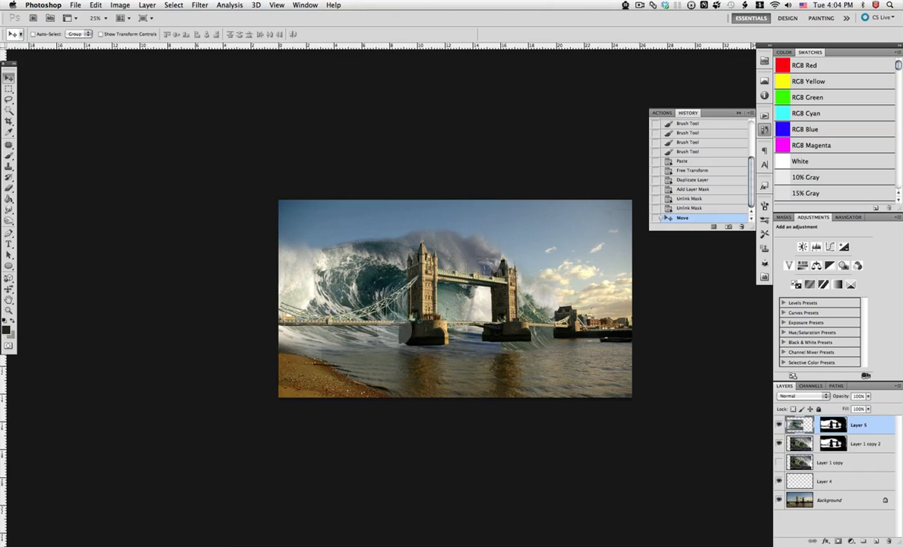
click(8, 155)
click(495, 341)
click(487, 349)
click(508, 355)
click(489, 337)
click(490, 310)
click(486, 305)
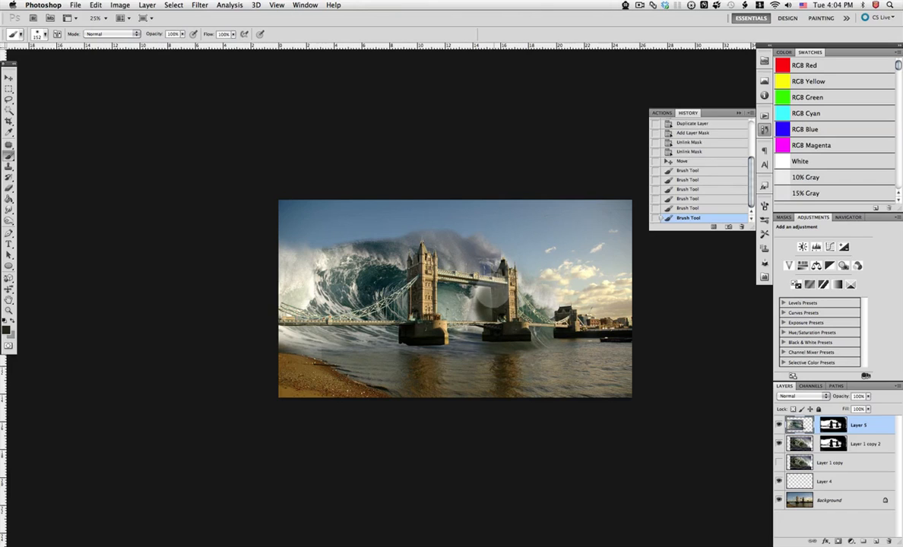
click(673, 161)
Paint black on Layer 5's mask to hide the second wave around the far tower's base and inner side.
click(830, 425)
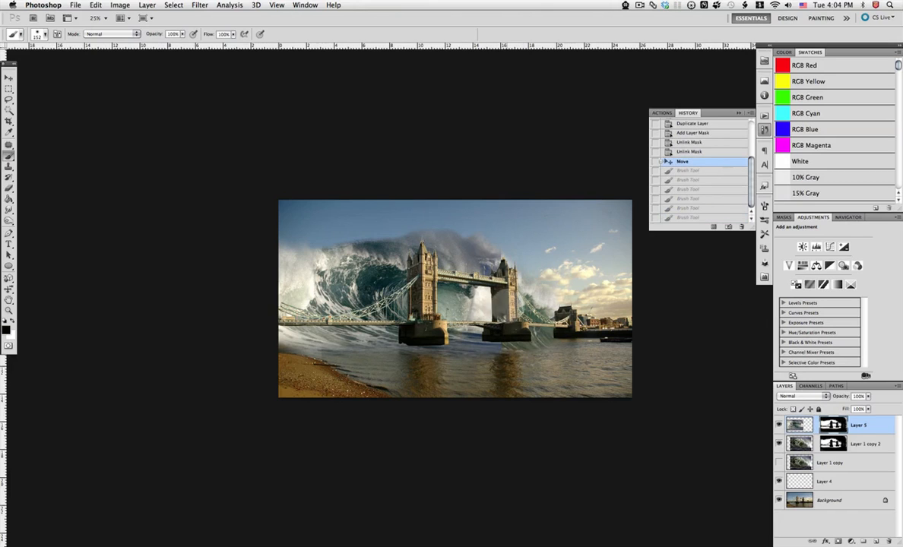
click(505, 351)
click(533, 353)
click(478, 356)
click(520, 339)
click(487, 313)
click(482, 304)
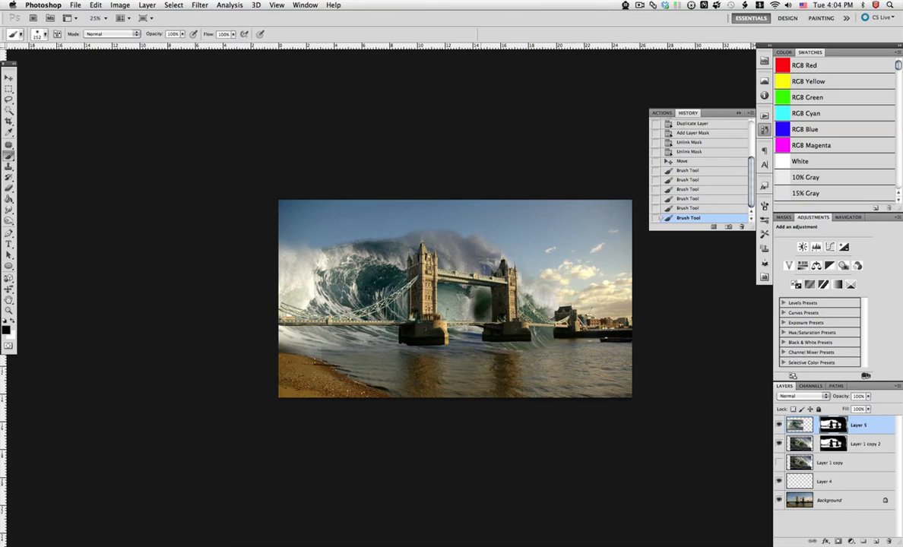
Mask out the second wave inside the arch between the towers and select the mask of Layer 1 copy 2.
click(466, 298)
click(460, 305)
click(457, 296)
click(456, 306)
click(454, 298)
click(452, 307)
click(450, 300)
click(448, 302)
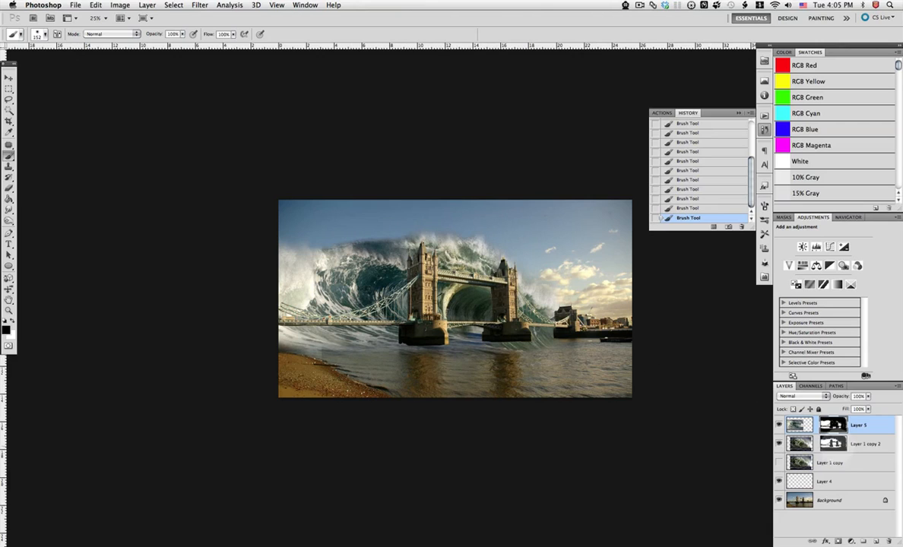
click(834, 445)
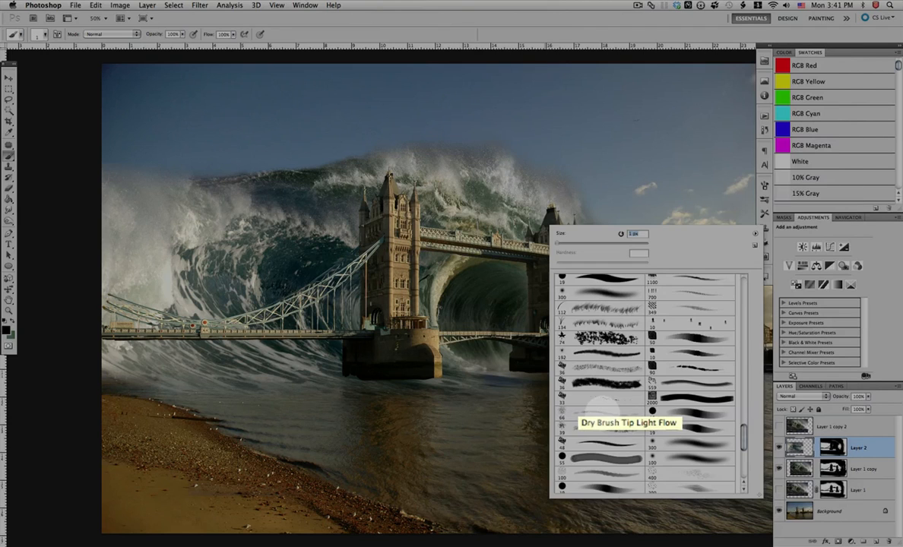
Choose the Dry Brush Tip Light Flow brush and enable Shape Dynamics, Scattering and Transfer with pen pressure control.
click(601, 412)
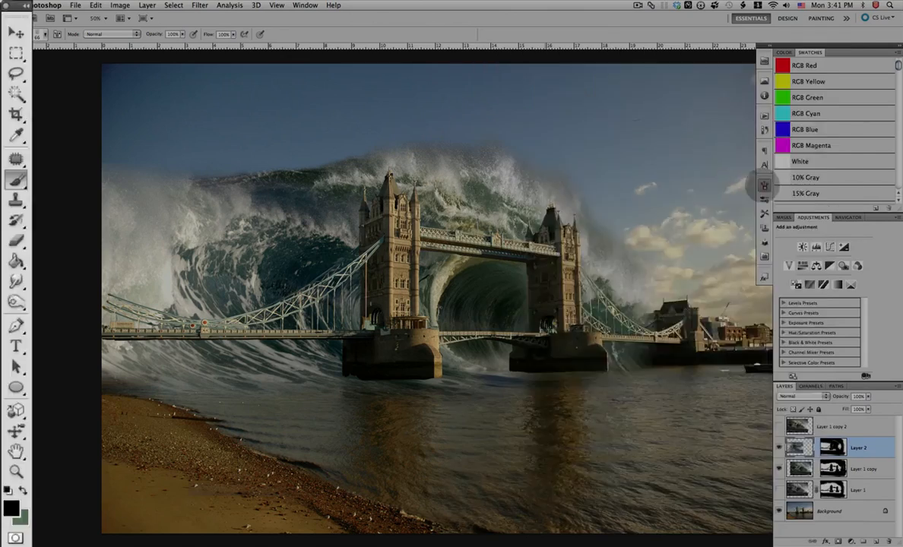
click(765, 185)
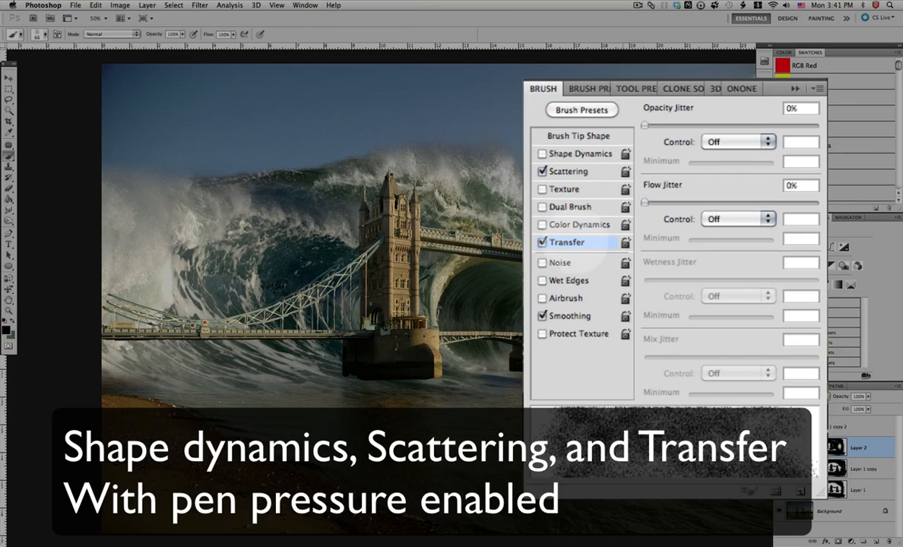
click(703, 200)
click(706, 223)
click(618, 227)
click(704, 197)
click(705, 220)
click(605, 217)
click(580, 153)
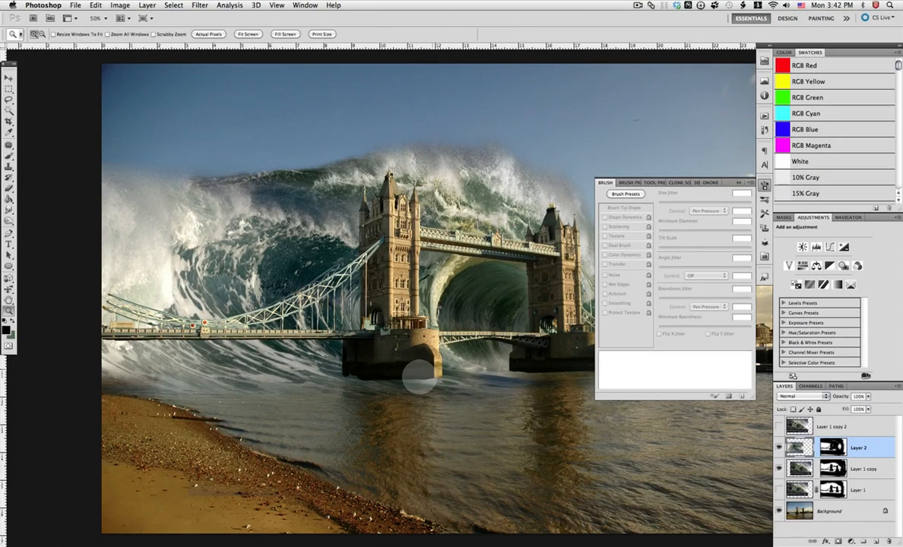
Paint white spray on Layer 2's mask over the upper end of the suspension cable beside the near tower.
drag(284, 188, 419, 378)
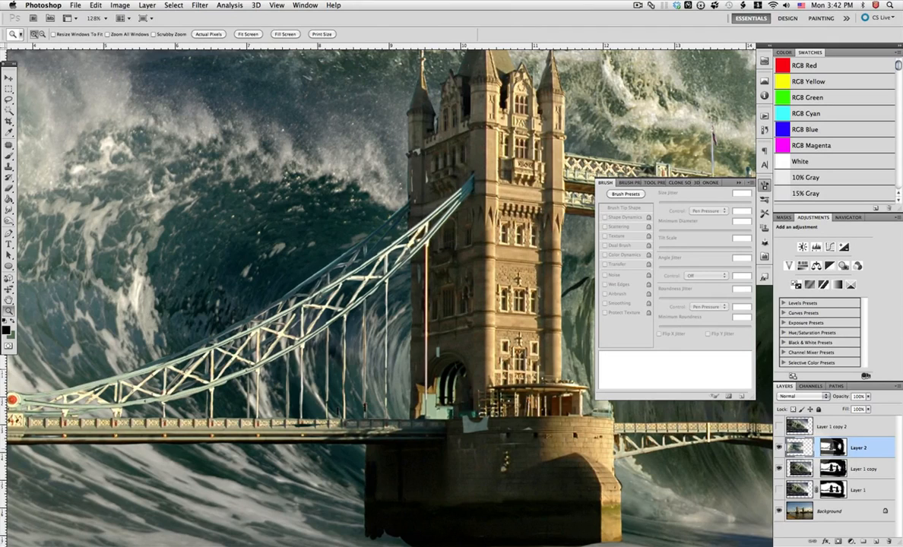
click(8, 156)
click(405, 175)
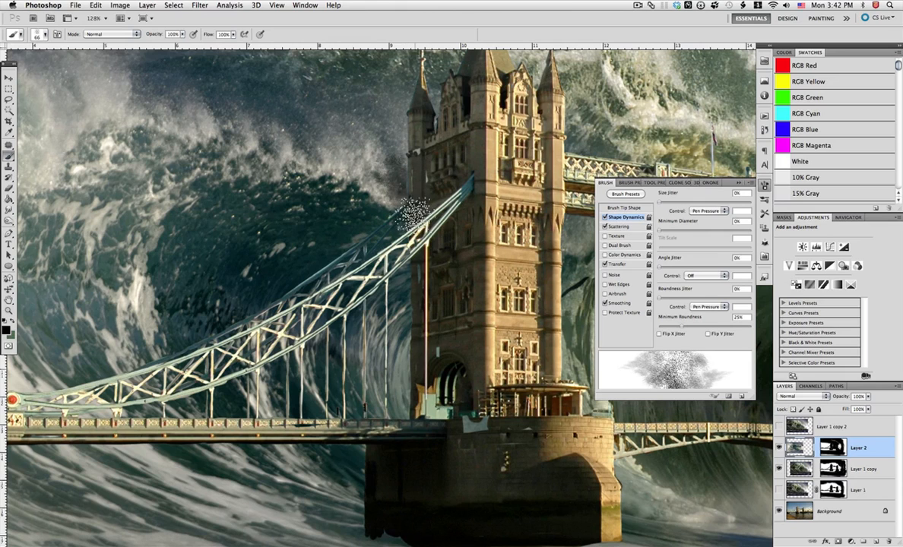
key(super+z)
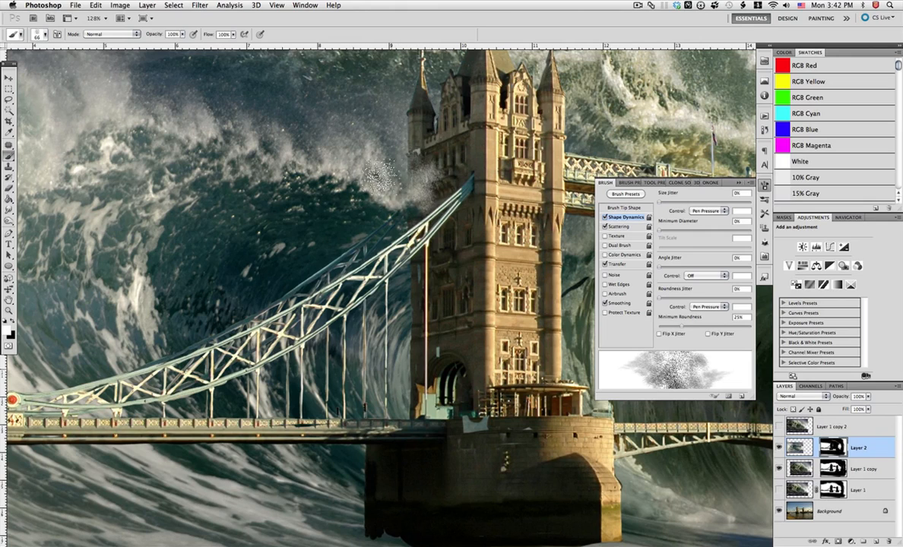
drag(426, 233, 384, 232)
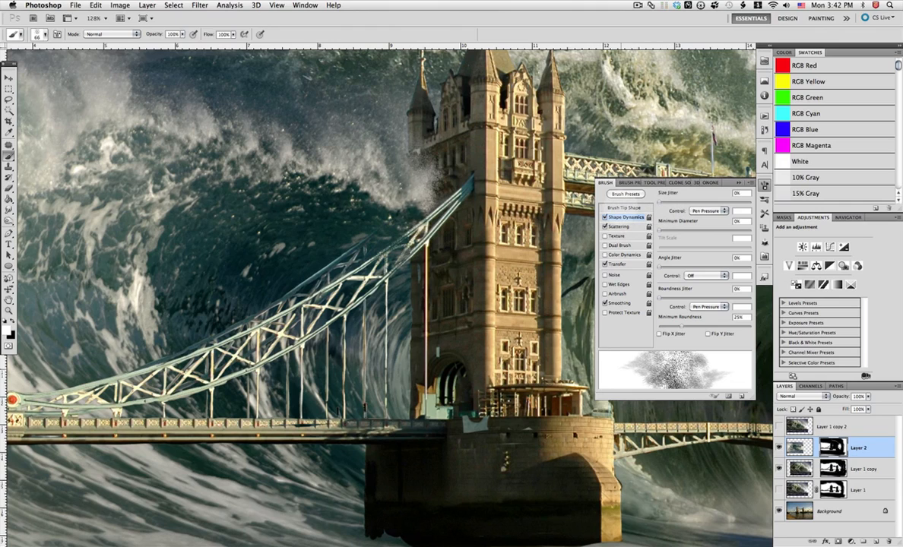
Set the brush size to 44 px and add finer spray on Layer 2's mask where the cable meets the near tower.
right_click(385, 196)
text(44)
key(Return)
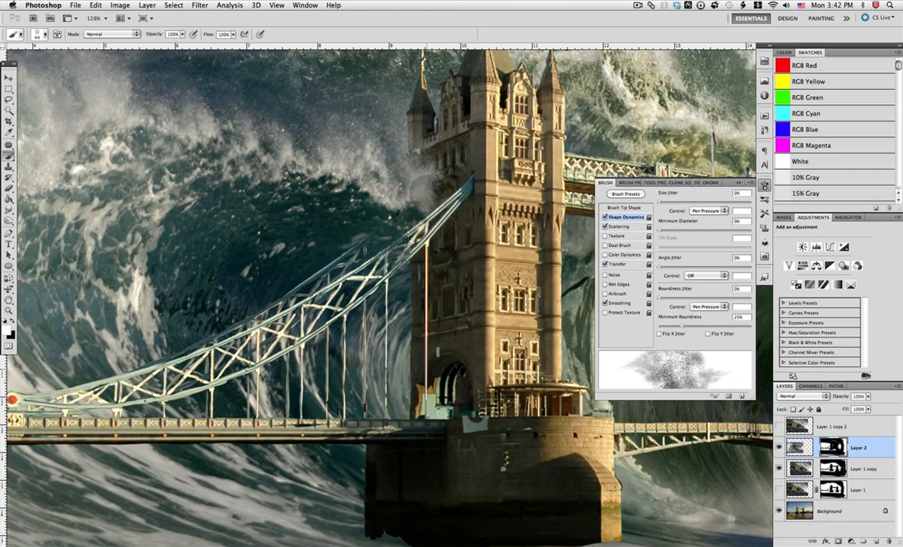
drag(396, 180, 422, 214)
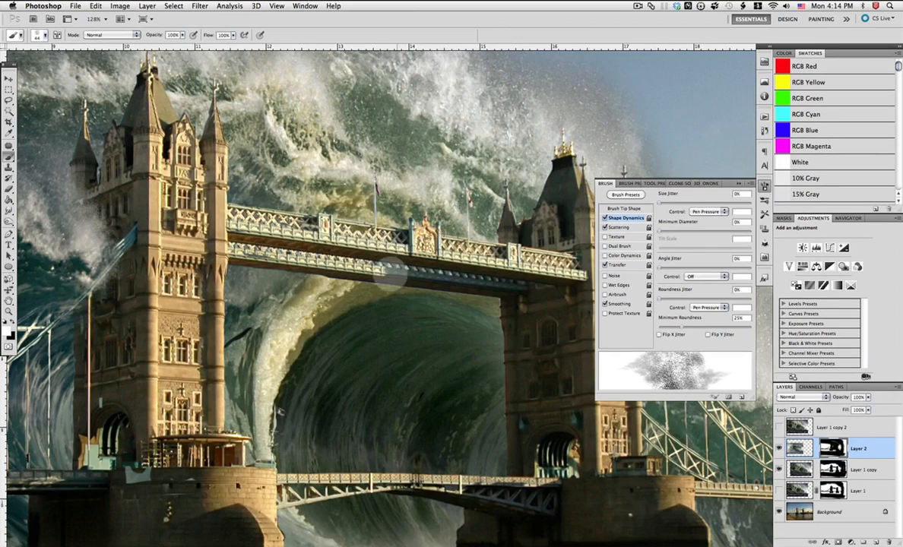
Paint white spray on Layer 1 copy's mask so water breaks over the upper walkways and the far tower's inner face.
key(alt+bracketleft)
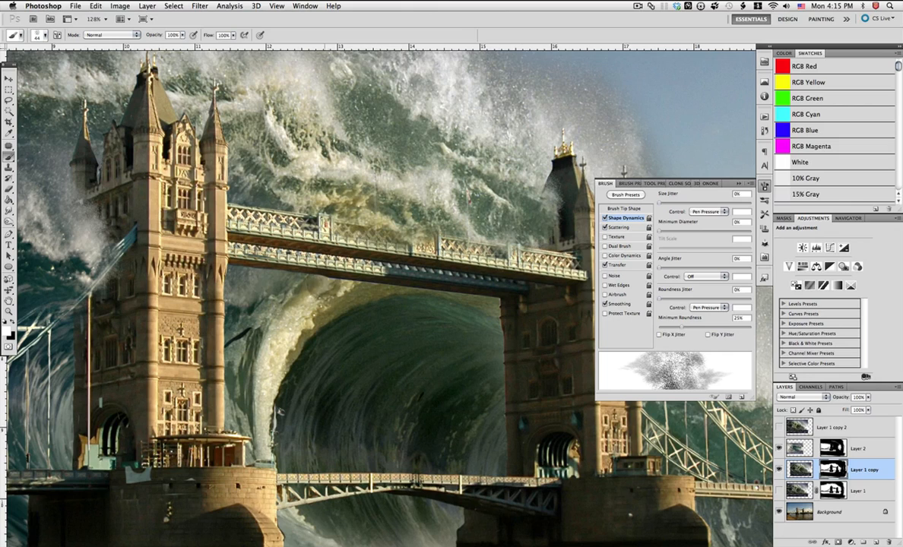
drag(337, 280, 313, 236)
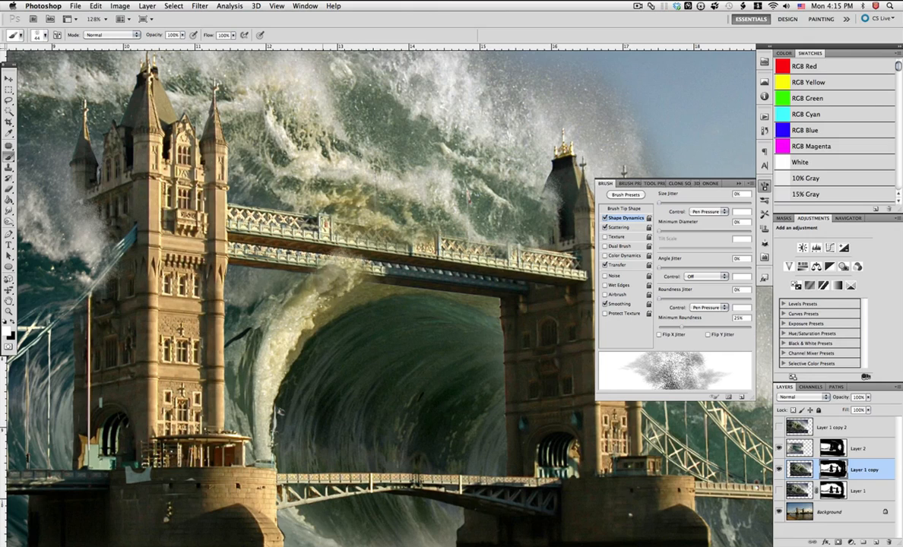
mouse_move(283, 266)
mouse_down()
mouse_move(312, 251)
mouse_move(350, 202)
mouse_move(464, 213)
mouse_move(502, 183)
mouse_move(479, 205)
mouse_move(494, 221)
mouse_up()
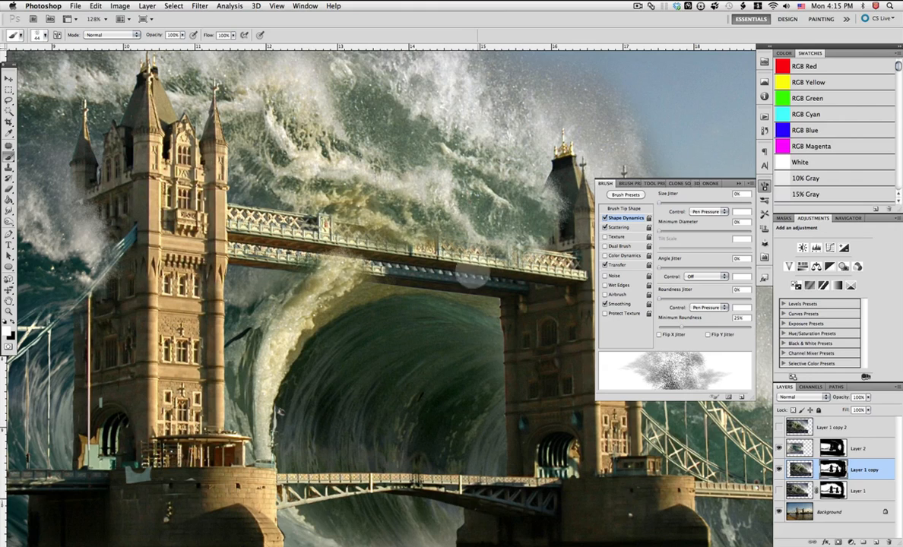
mouse_move(506, 328)
mouse_down()
mouse_move(461, 306)
mouse_move(403, 312)
mouse_move(349, 267)
mouse_up()
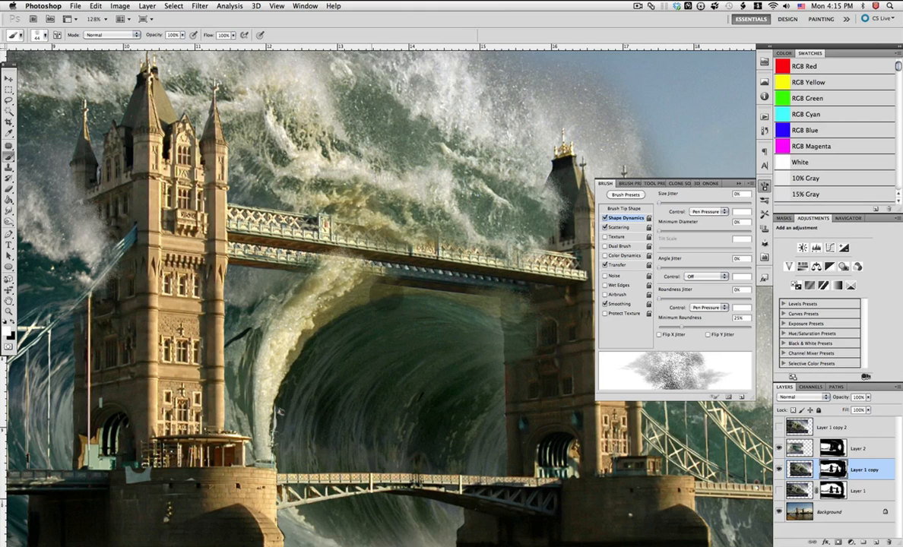
drag(386, 291, 391, 306)
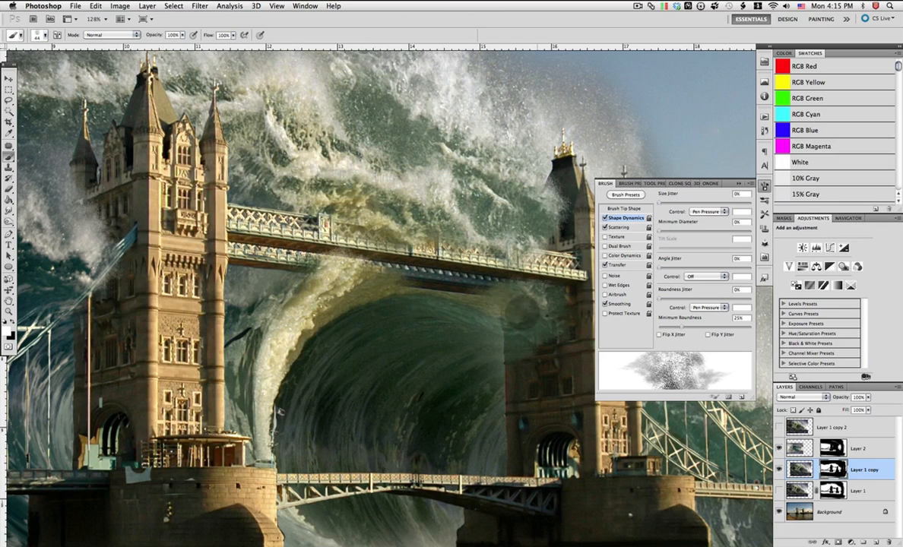
Continue the spray on Layer 1 copy's mask over the right-hand suspension cables and the base of the far pier.
mouse_move(540, 298)
mouse_down()
mouse_move(414, 296)
mouse_move(360, 283)
mouse_up()
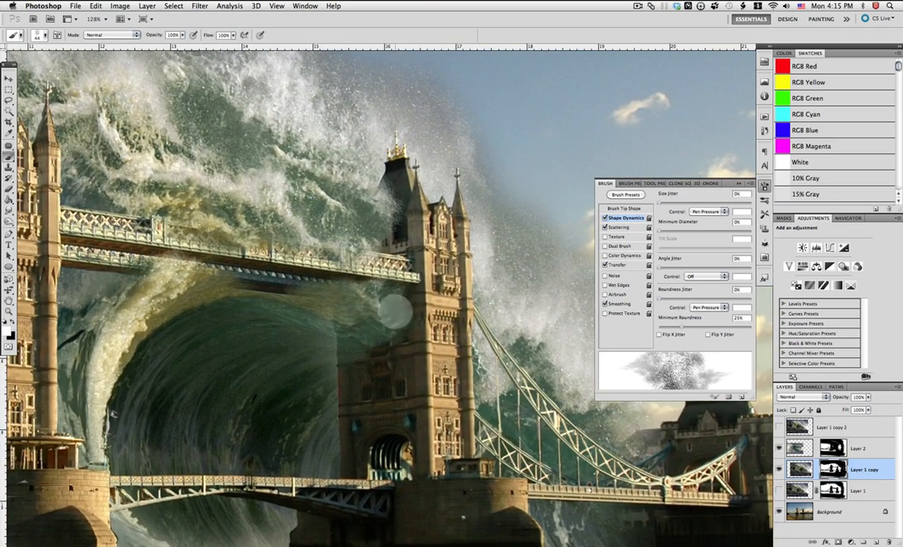
mouse_move(621, 438)
mouse_down()
mouse_move(503, 396)
mouse_move(526, 412)
mouse_move(550, 410)
mouse_up()
mouse_move(480, 484)
mouse_down()
mouse_move(509, 488)
mouse_move(506, 460)
mouse_up()
drag(513, 308, 634, 234)
mouse_move(416, 430)
mouse_down()
mouse_move(385, 435)
mouse_move(400, 431)
mouse_move(368, 413)
mouse_move(402, 423)
mouse_move(351, 380)
mouse_move(401, 389)
mouse_move(392, 415)
mouse_move(408, 419)
mouse_move(348, 380)
mouse_move(383, 397)
mouse_move(354, 377)
mouse_move(381, 395)
mouse_move(359, 385)
mouse_move(372, 408)
mouse_up()
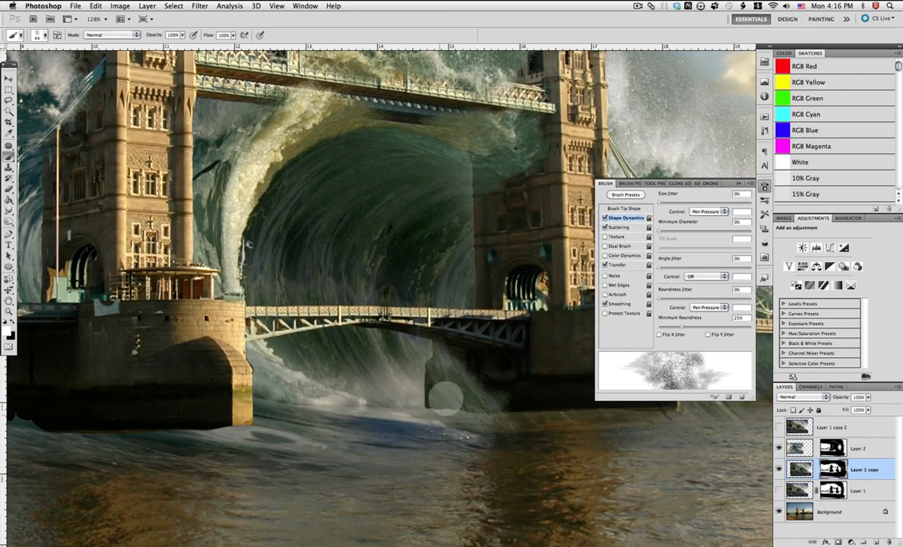
Paint white on Layer 2's mask so breaking foam covers the waterline at the inner corner of the far pier.
click(778, 449)
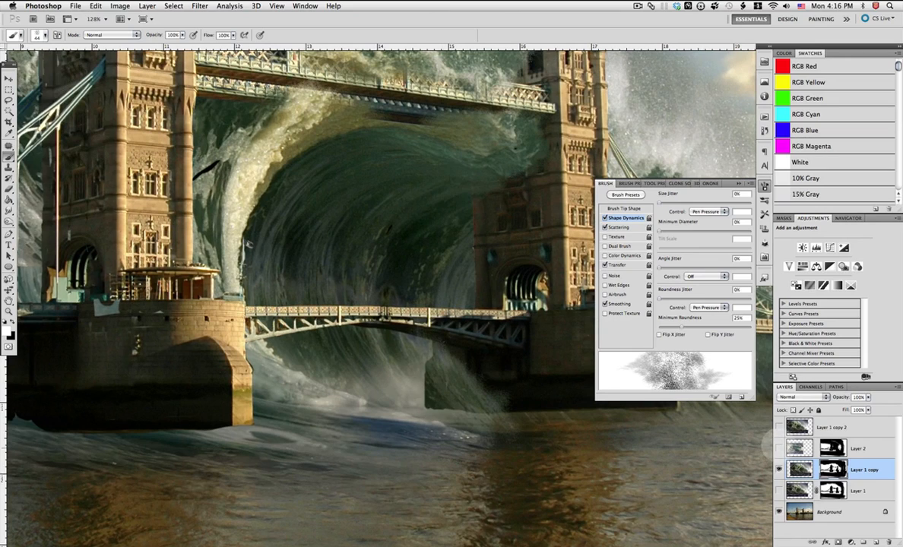
click(779, 449)
click(830, 449)
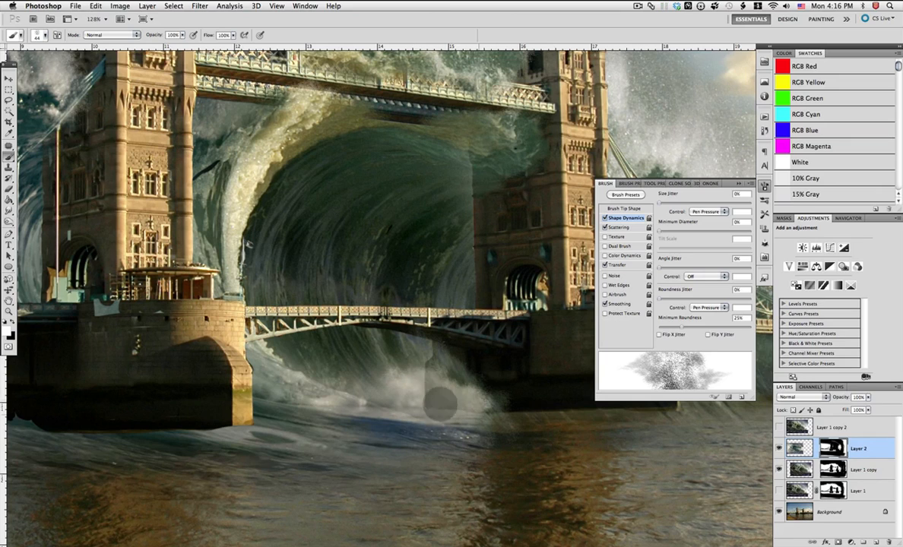
mouse_move(450, 407)
mouse_down()
mouse_move(525, 416)
mouse_move(395, 391)
mouse_move(445, 378)
mouse_up()
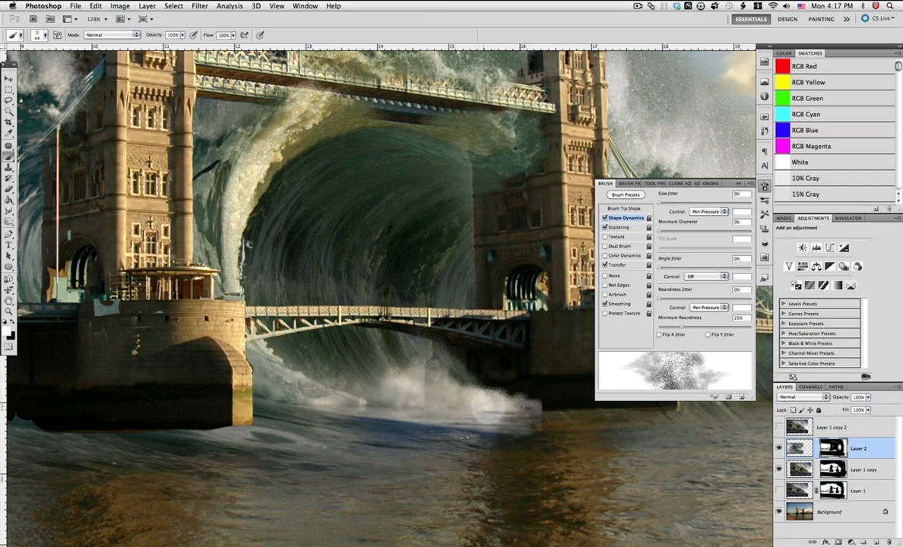
Paint white on Layer 2's mask so the wave washes over the shadowed base of the near pier.
key(x)
drag(240, 411, 530, 404)
drag(304, 423, 323, 436)
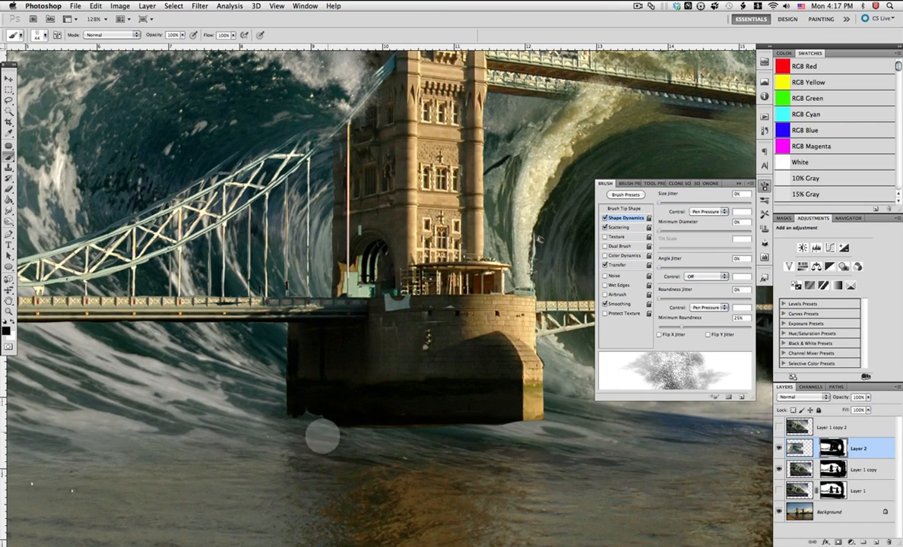
key(super+z)
drag(325, 398, 432, 411)
mouse_move(375, 400)
mouse_down()
mouse_move(437, 398)
mouse_move(497, 441)
mouse_up()
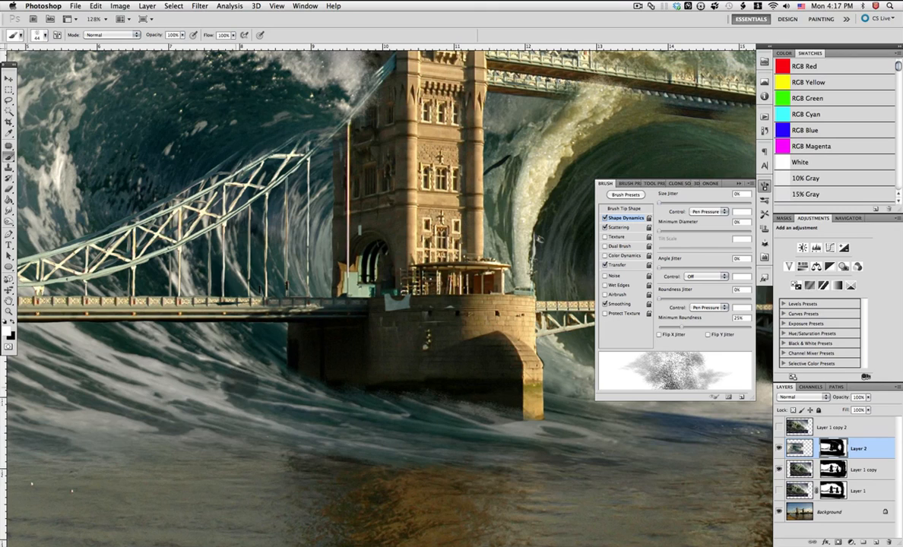
Set the brush size to 27 px and refine the water's edge along the near pier's base on Layer 2's mask.
right_click(403, 387)
click(453, 426)
click(392, 413)
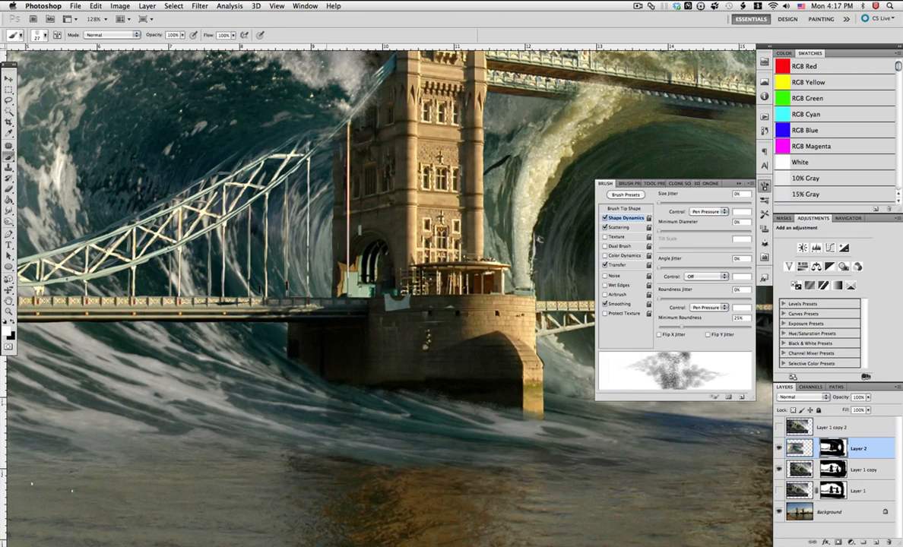
Extend the spray on Layer 2's mask over the gap in the suspension cable just outside the near tower's wall.
drag(579, 248, 608, 297)
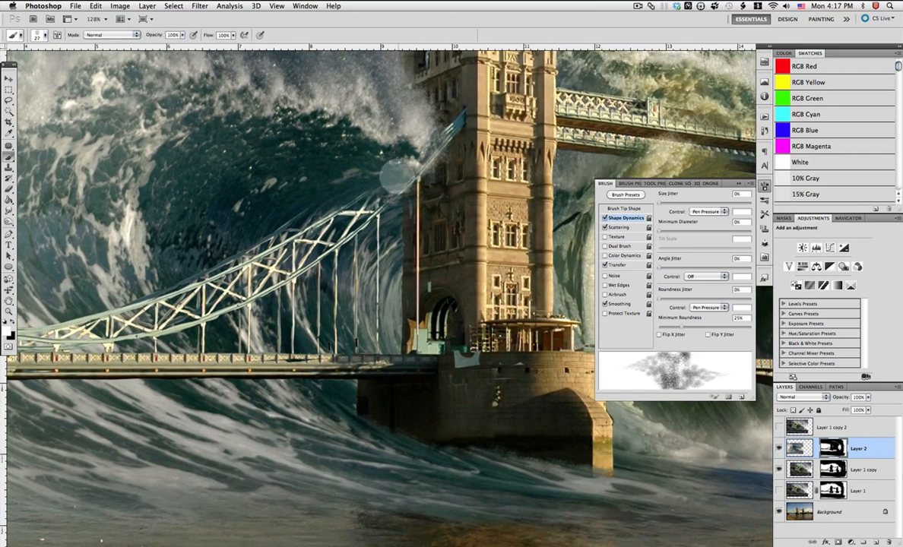
drag(368, 163, 335, 172)
drag(415, 176, 364, 156)
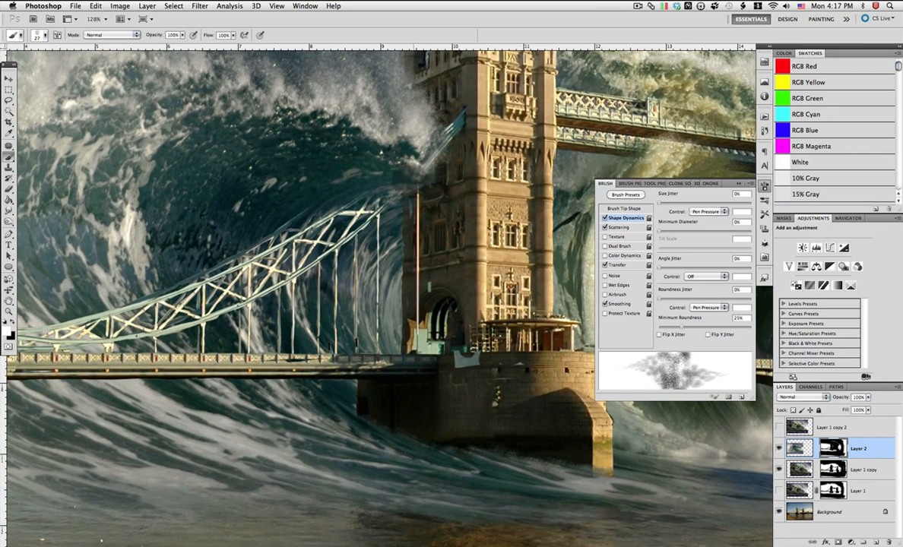
drag(412, 173, 355, 170)
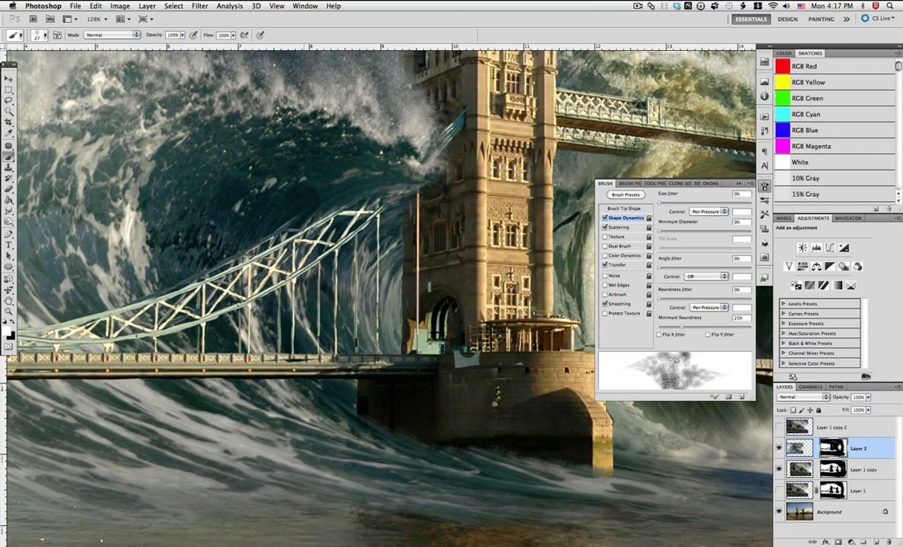
Paint white on Layer 1 copy's mask so the wave crashes over the near tower's main roof and inner turret.
drag(316, 196, 680, 171)
mouse_move(124, 237)
mouse_down()
mouse_move(154, 231)
mouse_move(152, 252)
mouse_move(90, 275)
mouse_move(131, 269)
mouse_move(153, 250)
mouse_move(197, 254)
mouse_move(140, 262)
mouse_move(156, 235)
mouse_move(118, 270)
mouse_move(212, 262)
mouse_move(244, 279)
mouse_move(265, 272)
mouse_move(223, 271)
mouse_move(208, 288)
mouse_move(170, 281)
mouse_move(113, 313)
mouse_move(114, 304)
mouse_move(102, 352)
mouse_move(127, 359)
mouse_move(108, 308)
mouse_up()
drag(428, 266, 170, 318)
drag(473, 114, 262, 281)
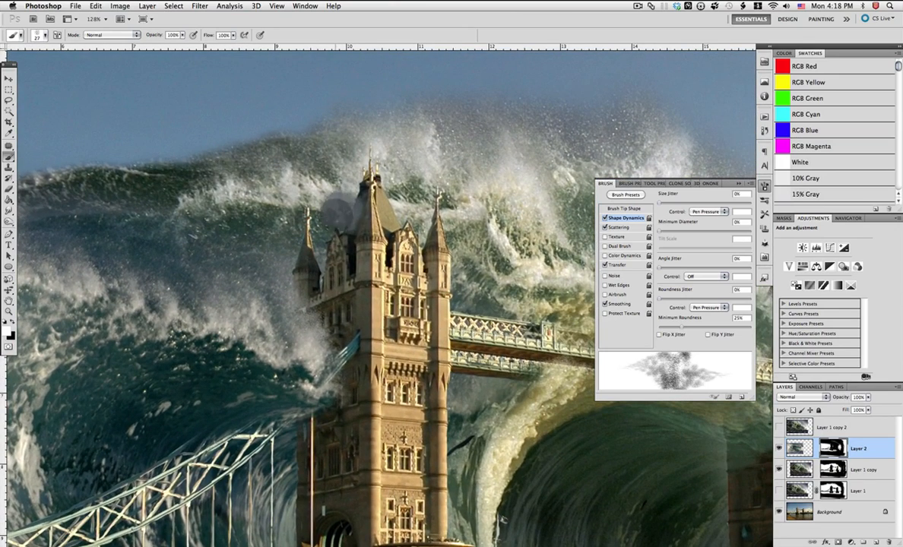
key(super+z)
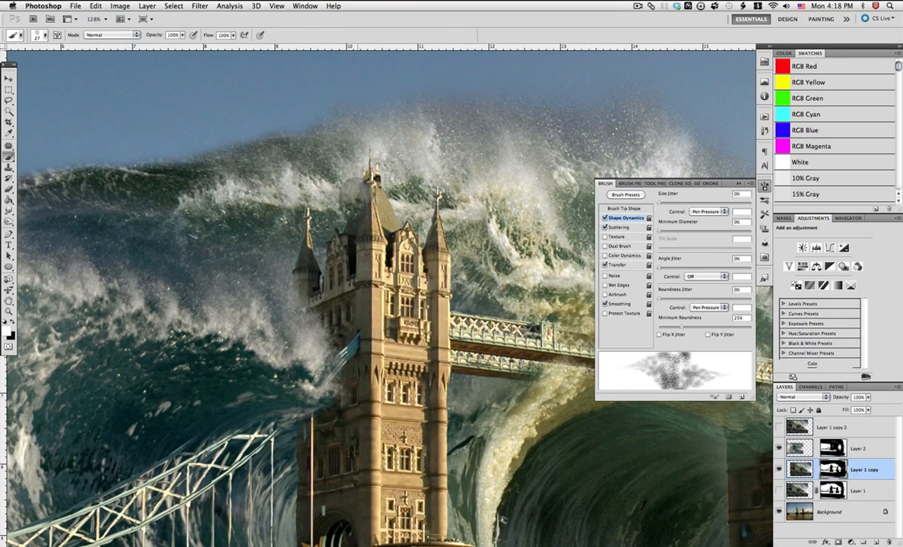
drag(354, 189, 356, 192)
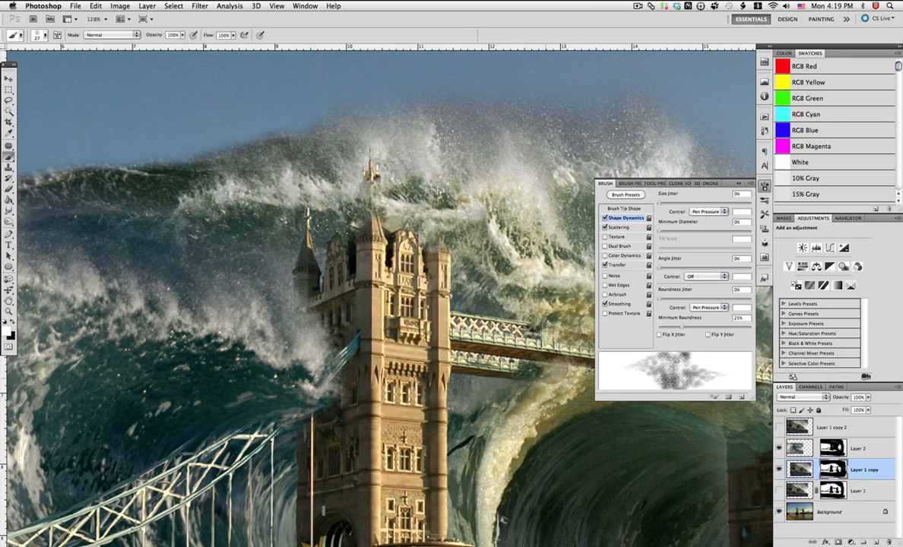
Examine the whole composite with Layer 1 copy hidden and shown to judge the water over the near tower's roof.
key(z)
right_click(348, 311)
click(370, 315)
drag(406, 264, 321, 334)
click(779, 469)
click(778, 469)
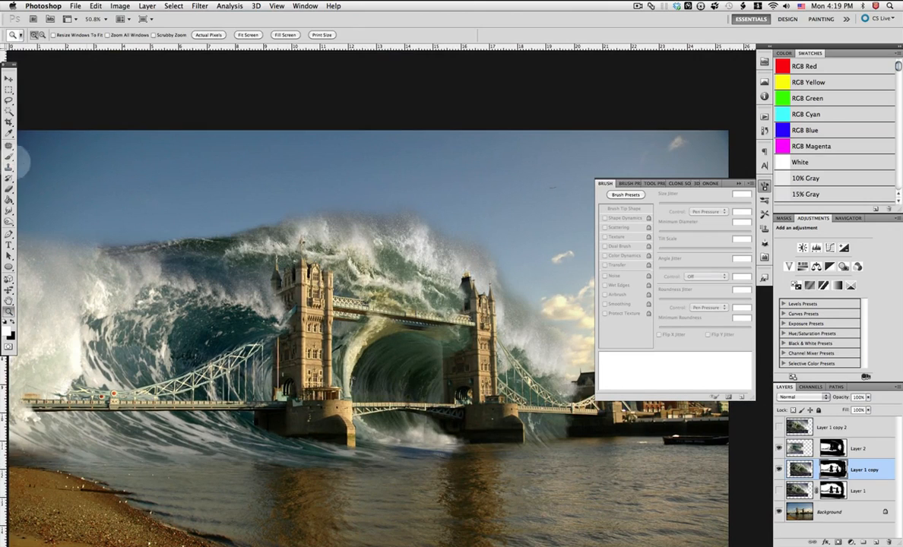
Compare the composite with the last brush stroke undone and restored, checking the history and Layer 1 copy's visibility.
key(b)
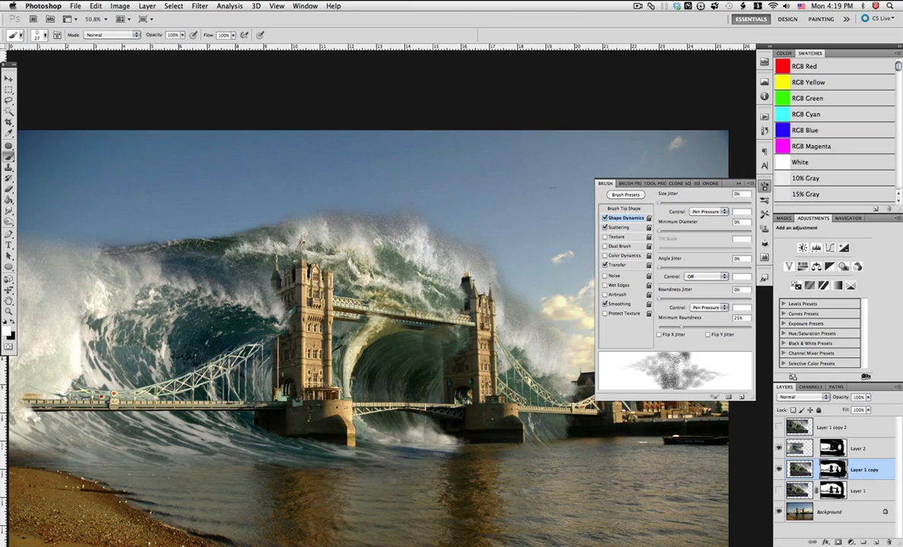
key(alt+bracketright)
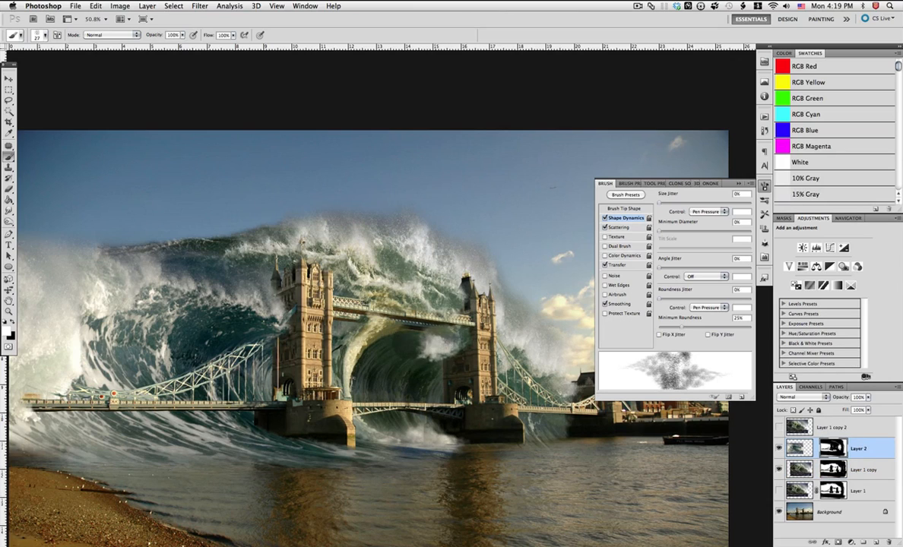
key(super+z)
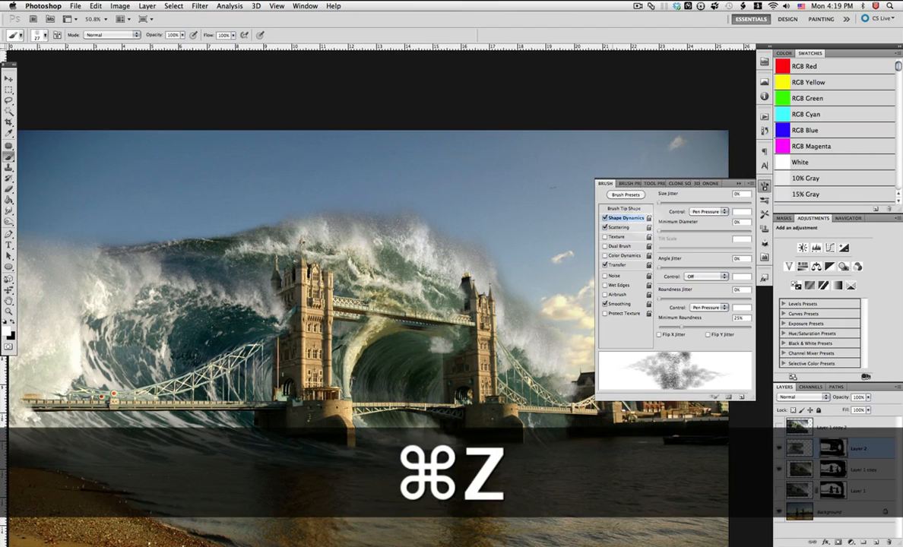
click(765, 129)
key(alt+bracketleft)
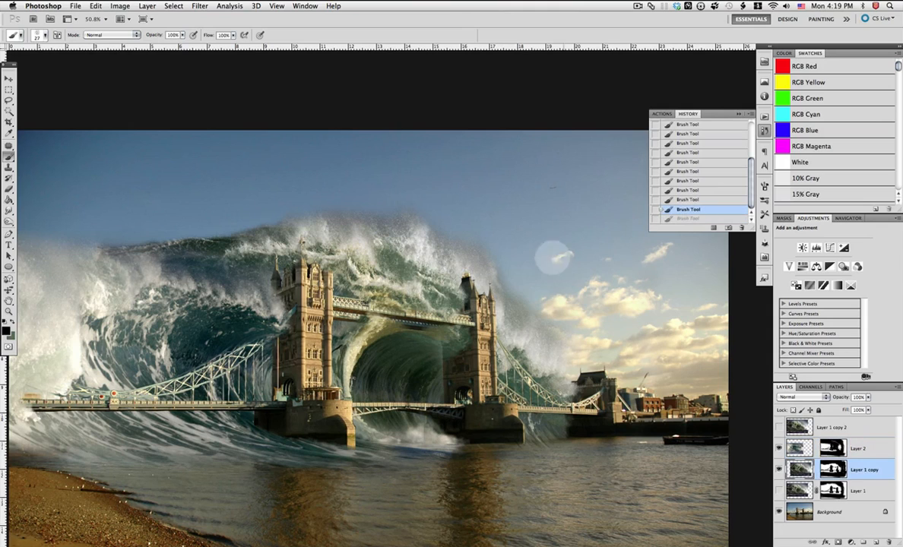
click(779, 469)
click(778, 469)
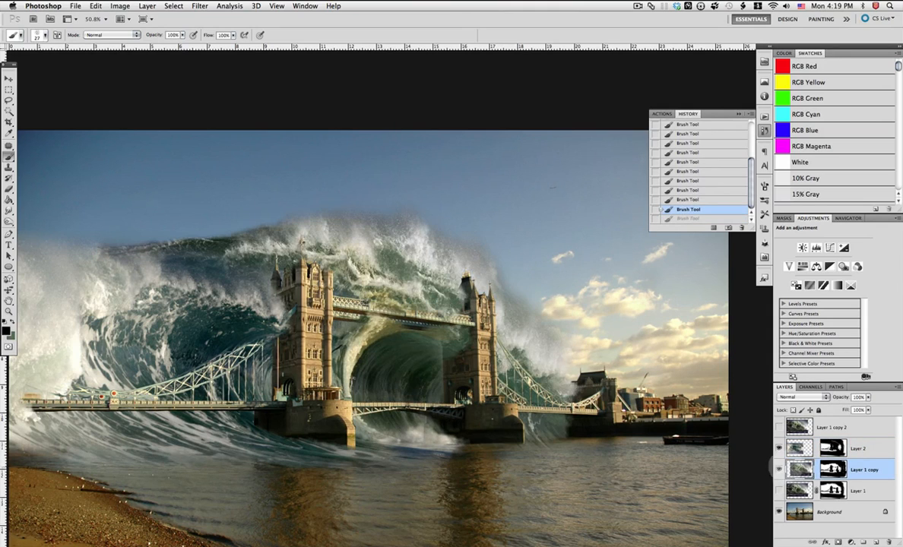
key(super+z)
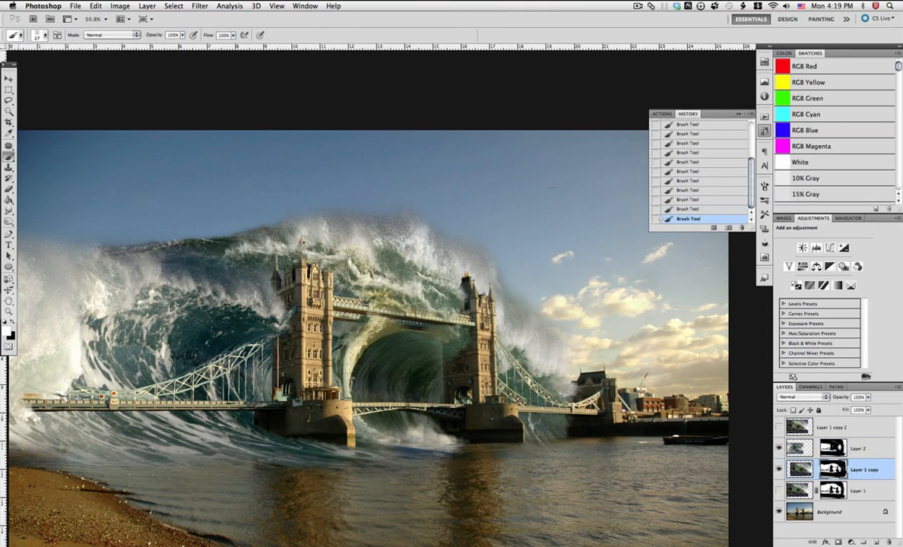
Set the brush size to 10 px and paint fine spray on Layer 1 copy's mask below the walkways beside the far tower.
click(10, 310)
mouse_move(426, 307)
mouse_down()
mouse_move(542, 435)
mouse_move(530, 414)
mouse_up()
key(b)
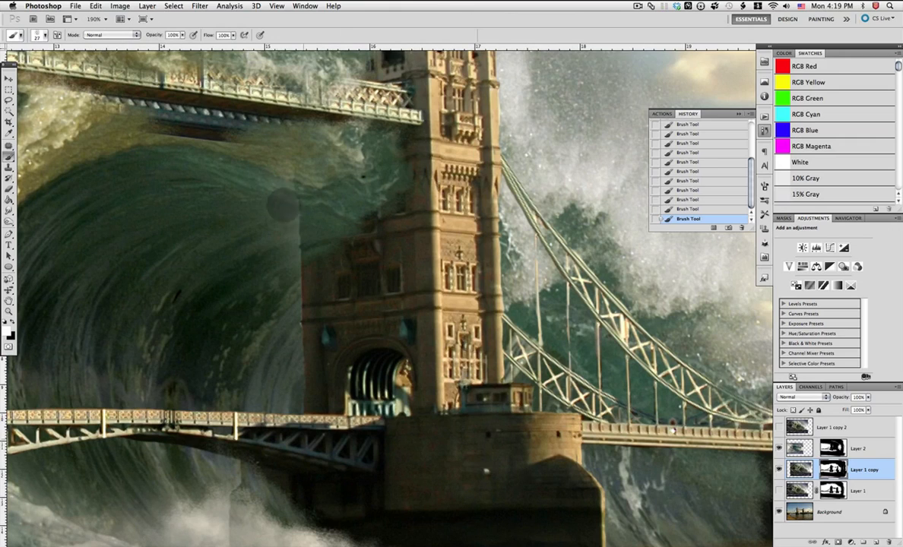
right_click(266, 233)
click(273, 256)
key(Return)
drag(365, 152, 398, 146)
mouse_move(352, 114)
mouse_down()
mouse_move(315, 115)
mouse_move(342, 121)
mouse_up()
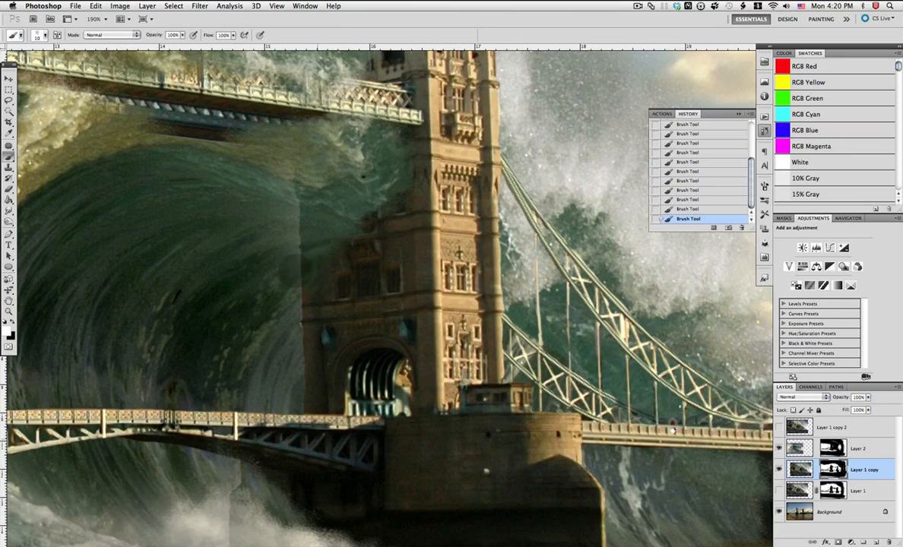
Rework Layer 1 copy's mask beneath the lower walkway's midspan, clearing the edge with black and blending the water back with white.
click(8, 311)
right_click(335, 277)
click(369, 289)
drag(434, 217, 531, 297)
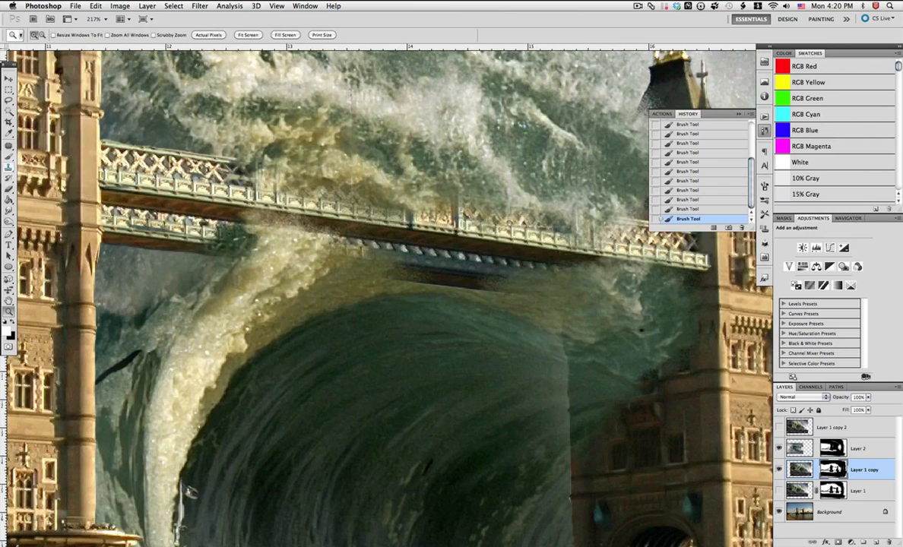
key(b)
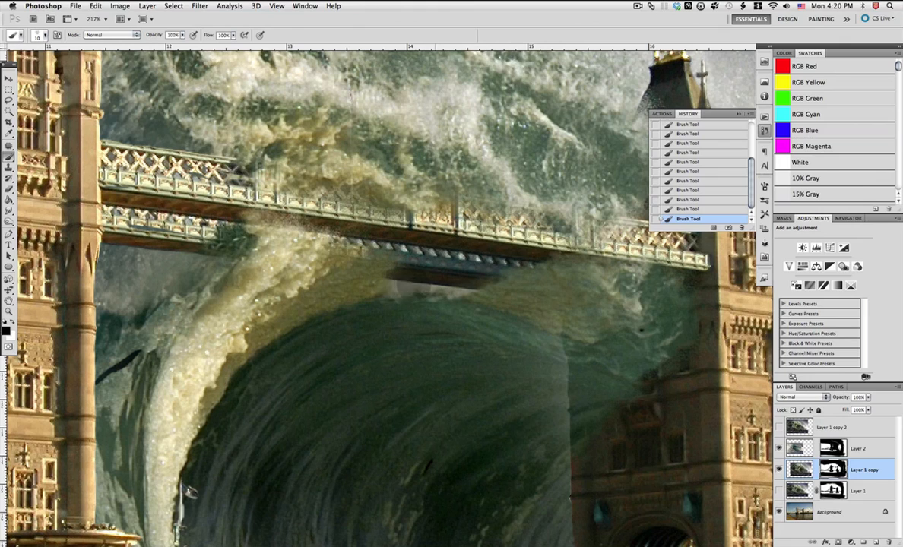
drag(373, 295, 389, 271)
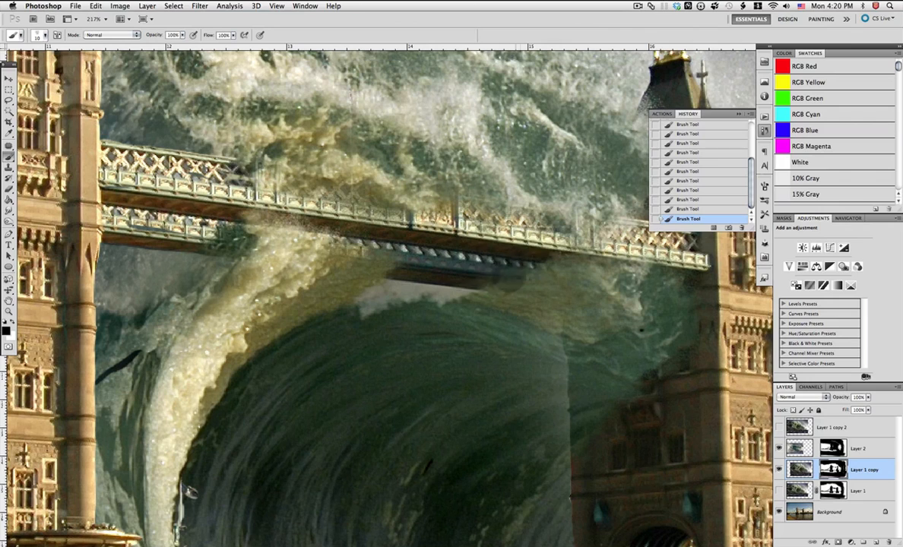
mouse_move(377, 274)
mouse_down()
mouse_move(426, 299)
mouse_move(365, 301)
mouse_move(438, 298)
mouse_up()
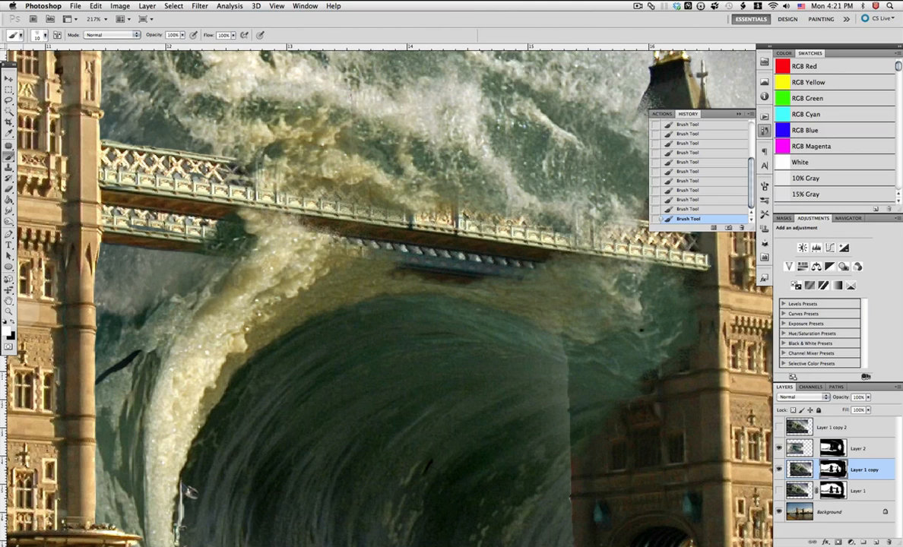
Choose a 166 px spatter brush and break up the wave's crest above the bridge with black on Layer 1 copy's mask.
click(9, 311)
right_click(430, 306)
click(456, 312)
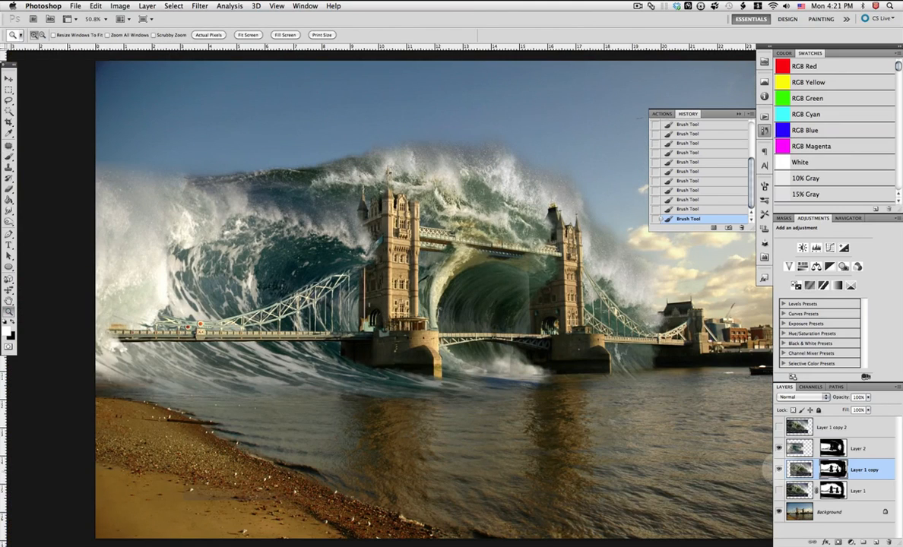
click(779, 470)
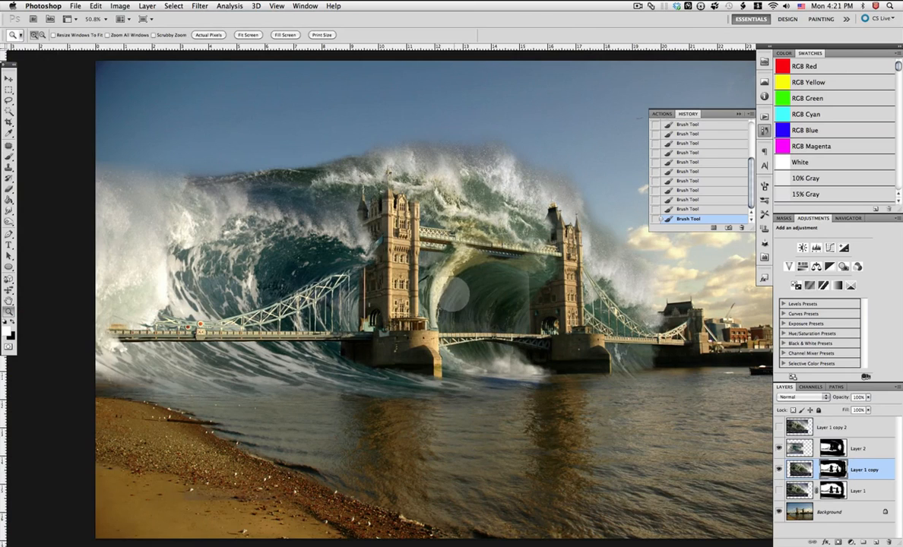
click(8, 156)
right_click(410, 267)
click(493, 139)
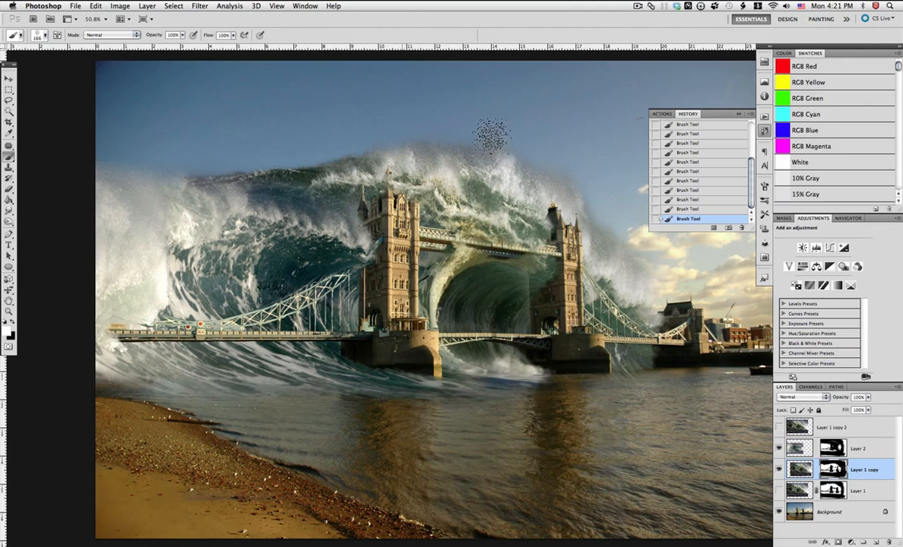
key(x)
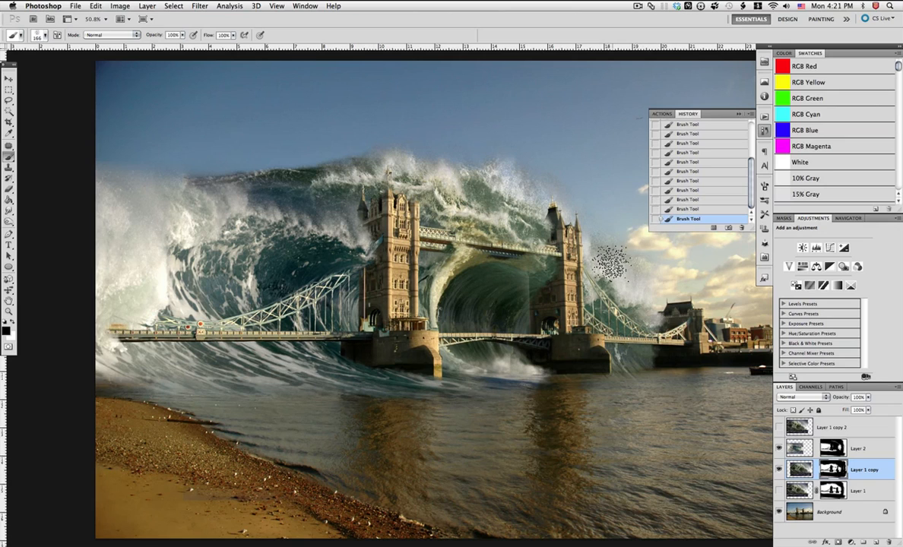
Step back through the recent spatter strokes and restore them to compare the wave's edge before and after.
key(super+alt+z)
key(super+alt+z)
key(super+alt+z)
key(super+alt+z)
key(super+alt+z)
key(super+alt+z)
key(super+alt+z)
key(super+shift+z)
key(super+shift+z)
key(super+shift+z)
key(super+shift+z)
key(super+shift+z)
key(super+shift+z)
key(super+shift+z)
key(super+shift+z)
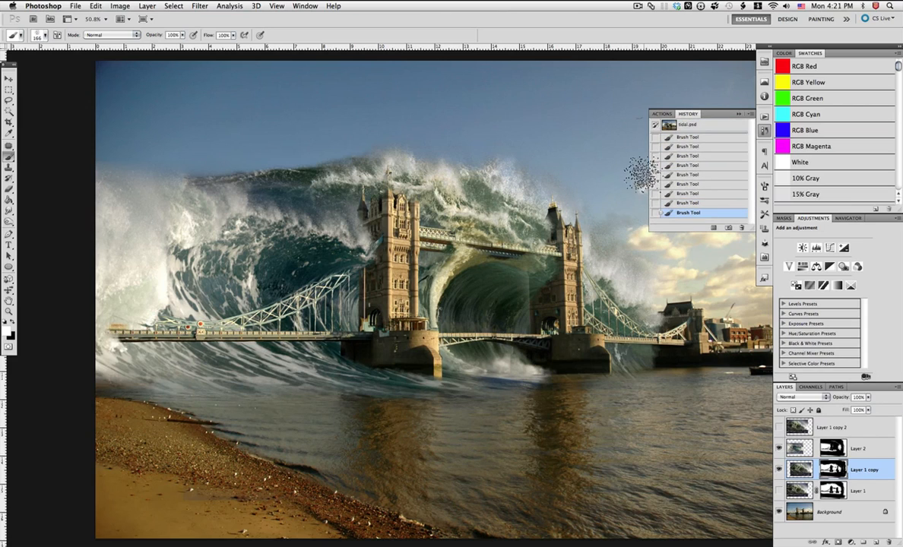
Set the scatter brush to 97 px and reshape the spray beyond the far tower on Layer 1 copy's mask, undoing the last stray stroke.
mouse_move(620, 207)
mouse_down()
mouse_move(585, 216)
mouse_move(625, 190)
mouse_up()
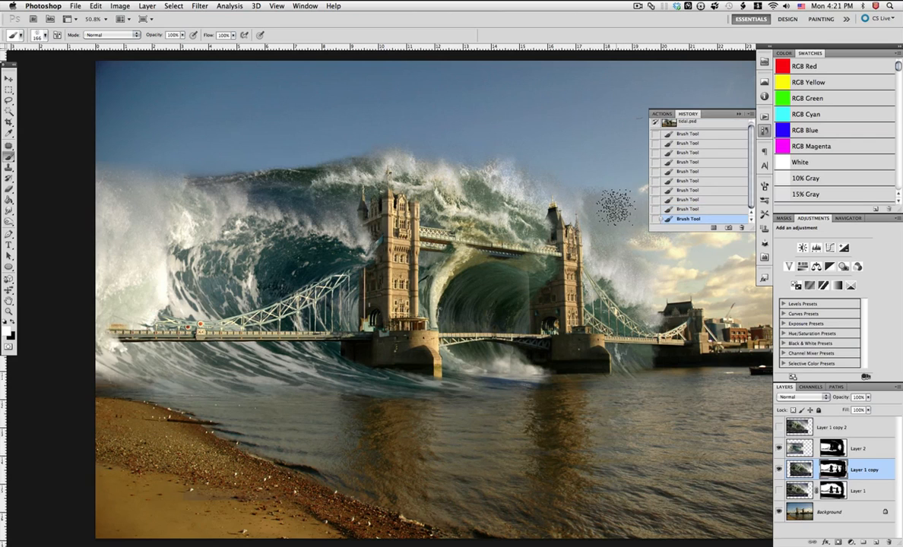
right_click(618, 206)
drag(611, 236, 614, 216)
mouse_move(612, 213)
mouse_down()
mouse_move(602, 195)
mouse_move(637, 232)
mouse_move(615, 228)
mouse_move(609, 238)
mouse_up()
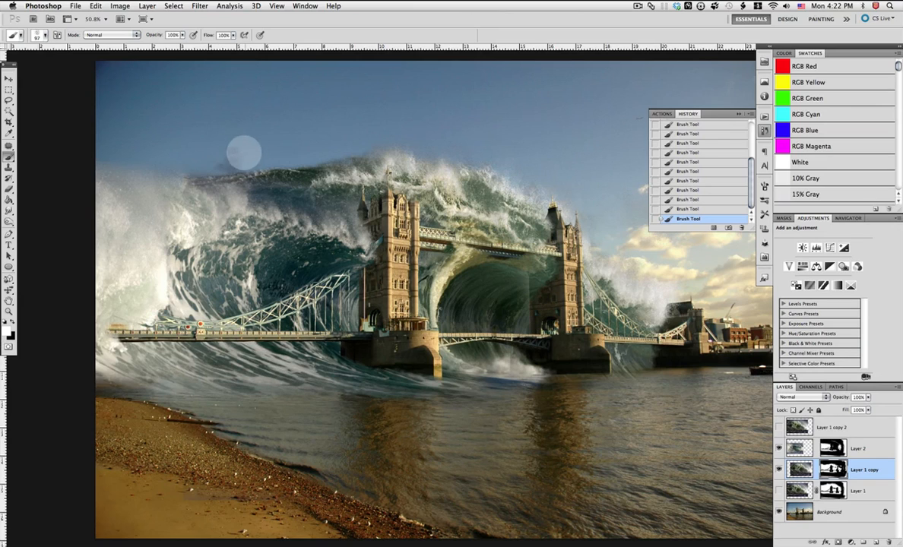
key(super+z)
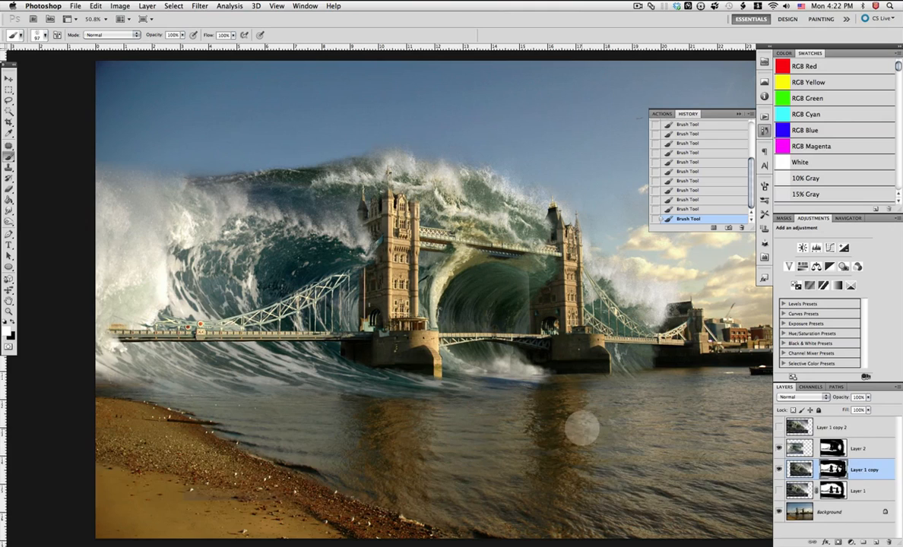
Add a new empty layer directly above Layer 2 and open the brush settings.
click(802, 449)
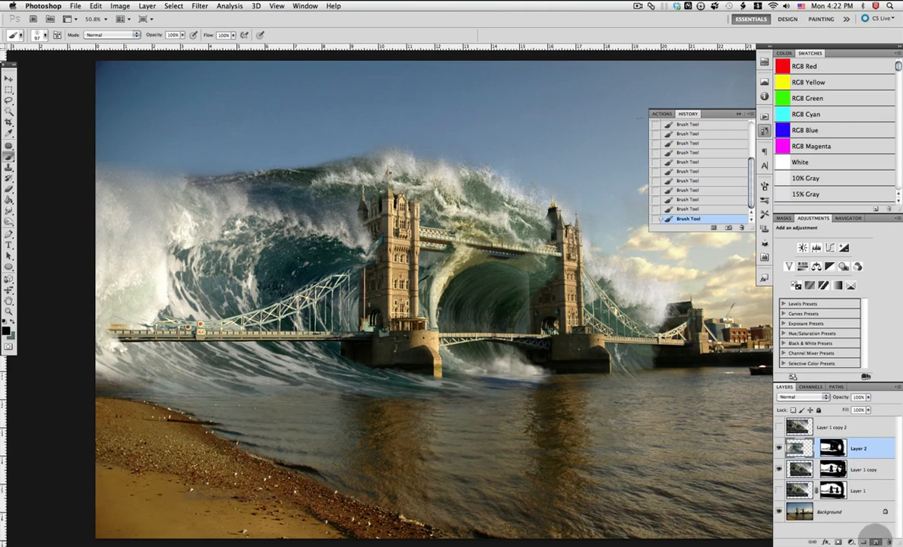
click(876, 541)
click(765, 186)
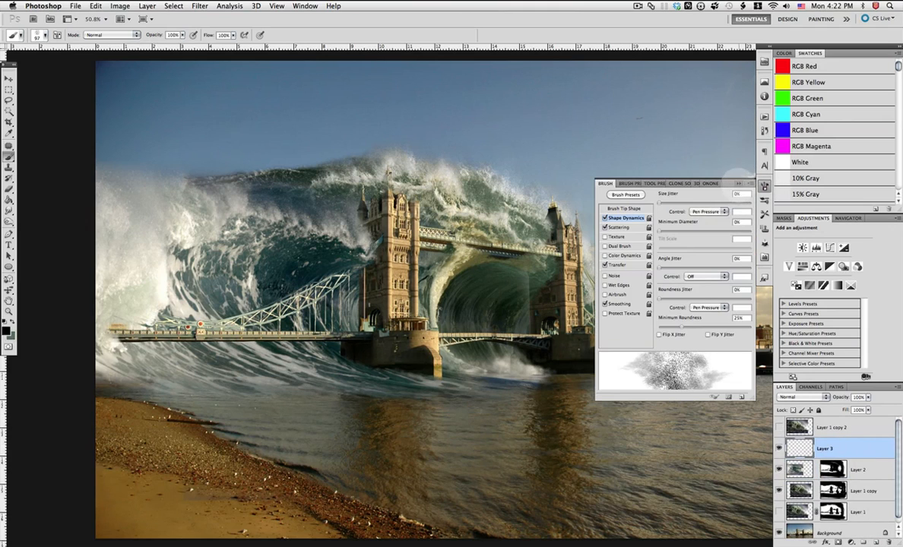
Save the current 97 px scatter brush as a new preset named 2, keeping its size in the preset.
right_click(543, 255)
click(755, 263)
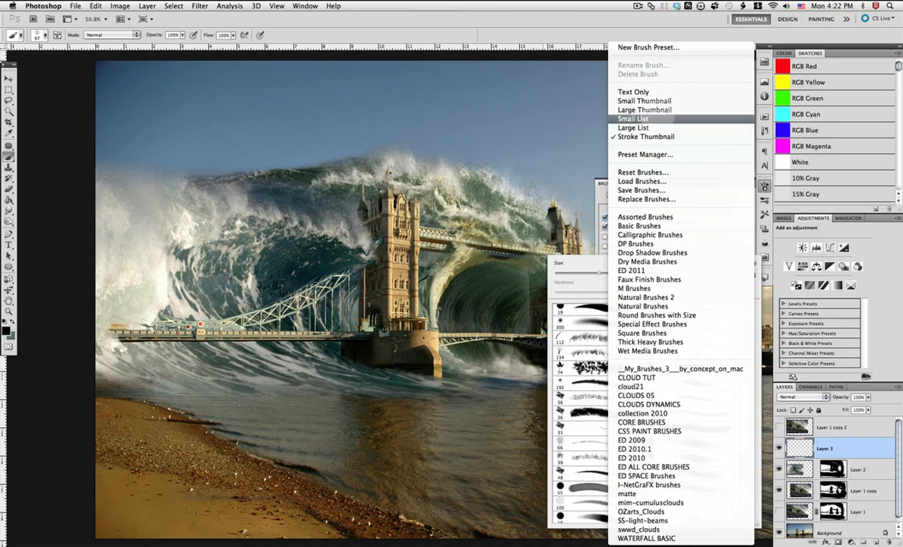
click(649, 48)
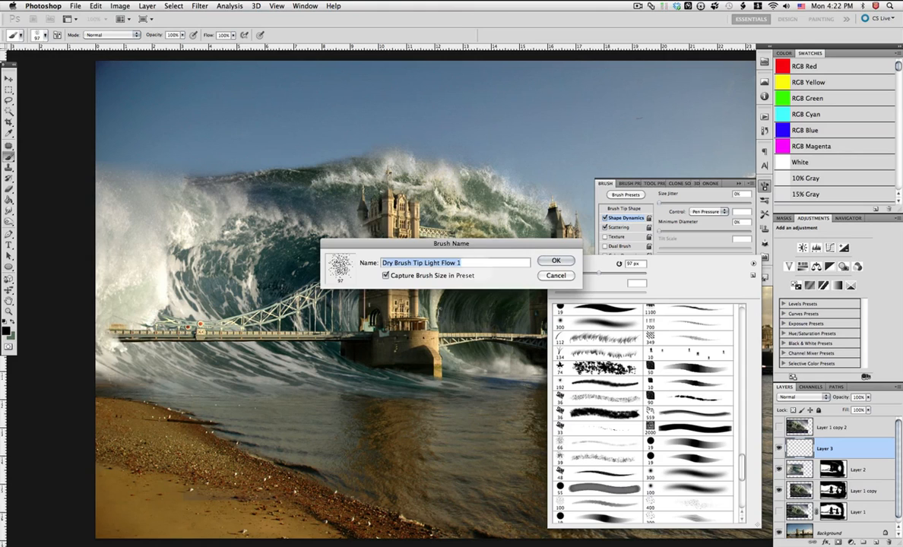
text(2)
key(Return)
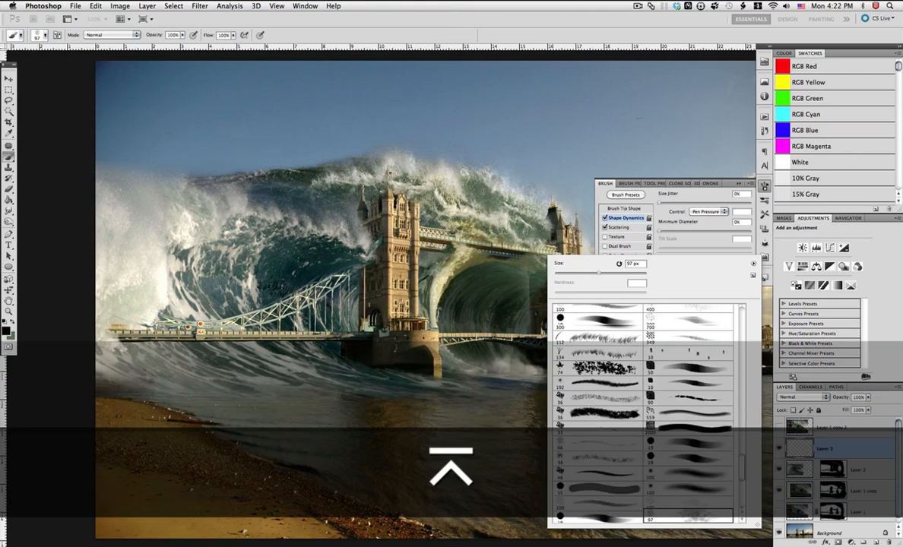
click(651, 19)
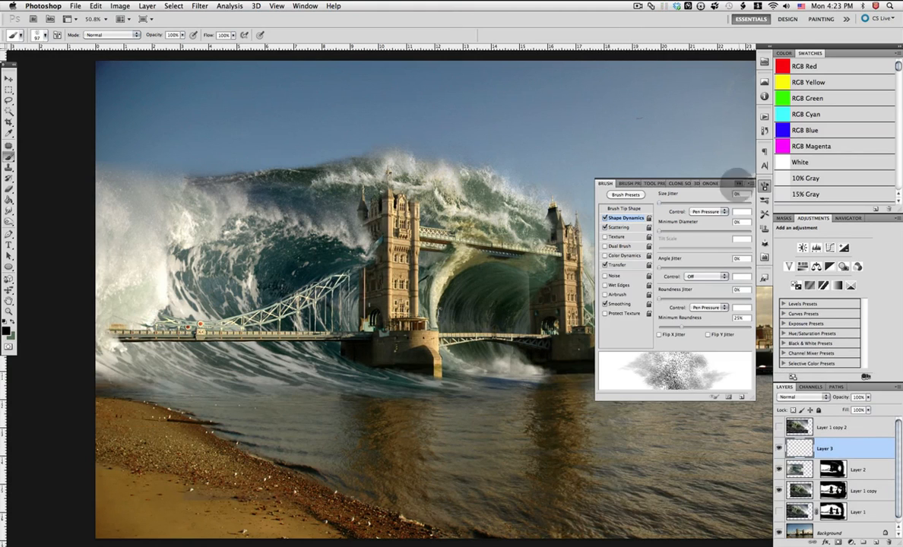
click(739, 184)
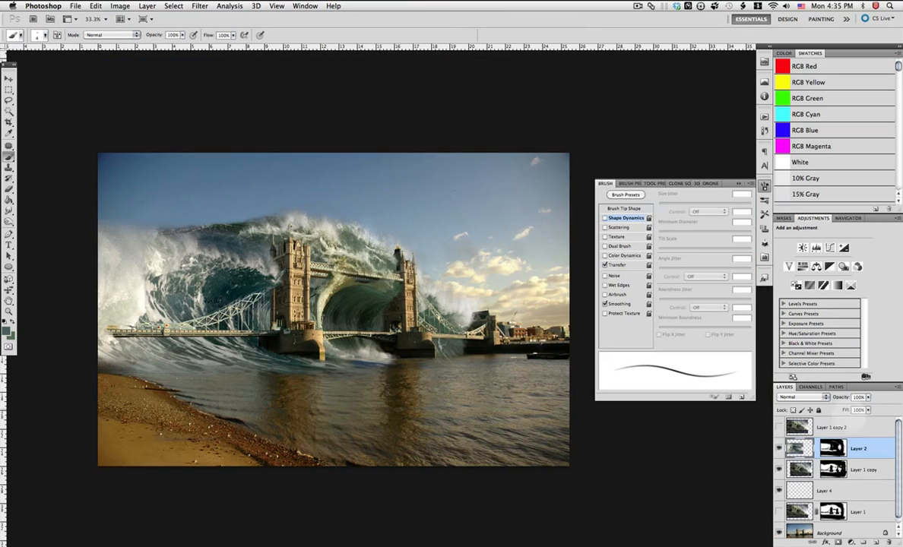
Add a new empty layer directly above Layer 2 and choose a bristle brush from the presets.
click(876, 542)
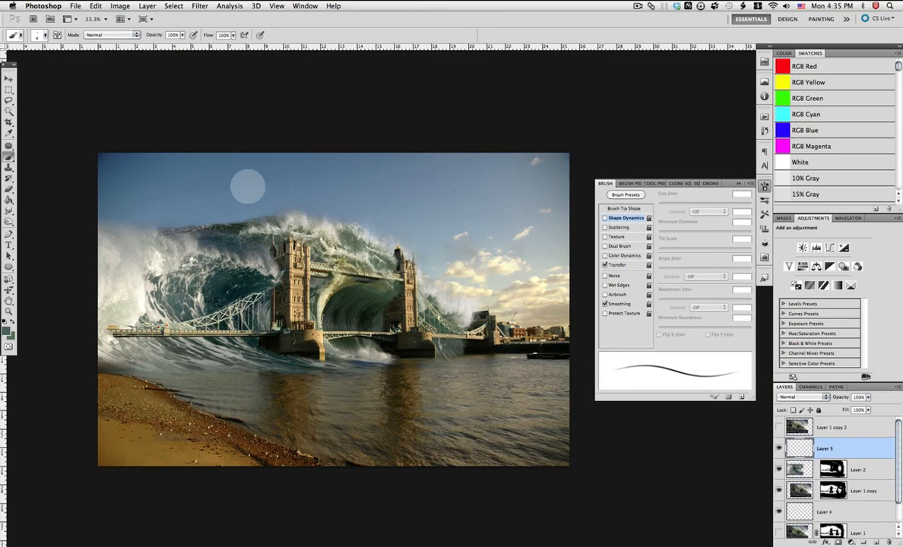
right_click(272, 256)
click(337, 407)
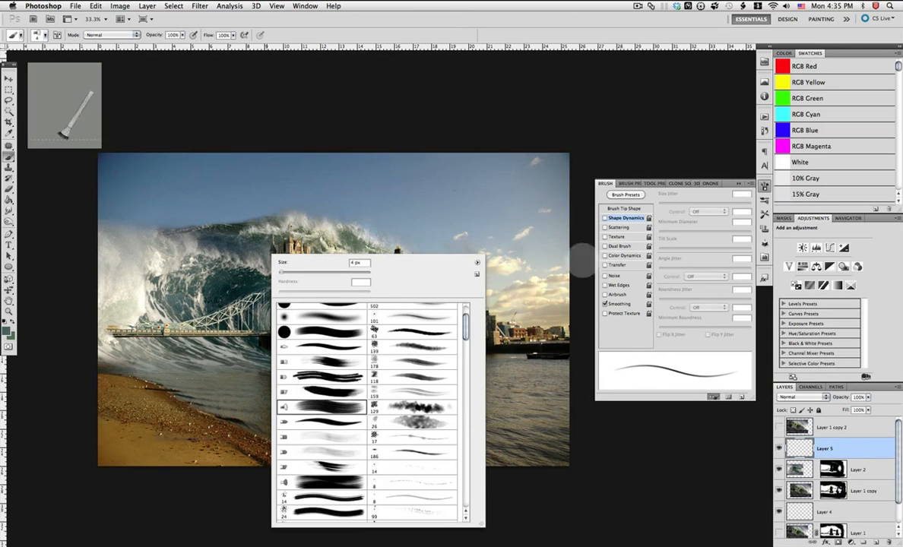
Enable Transfer for the bristle brush at 3 px, with its opacity controlled by pen pressure.
click(604, 266)
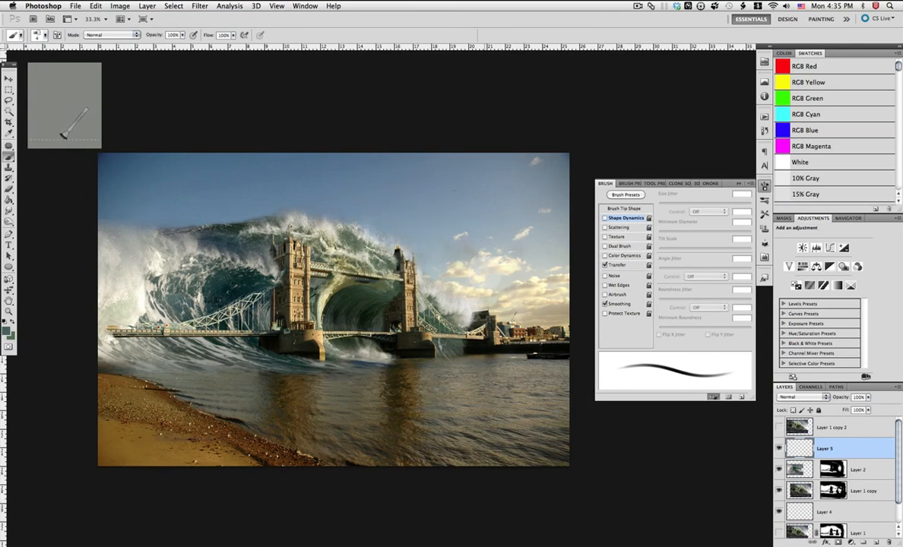
right_click(494, 276)
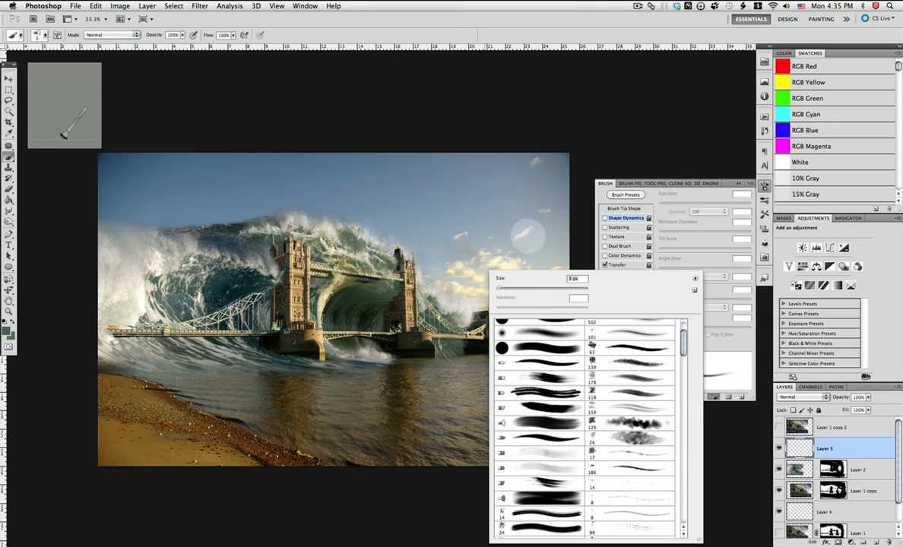
click(620, 228)
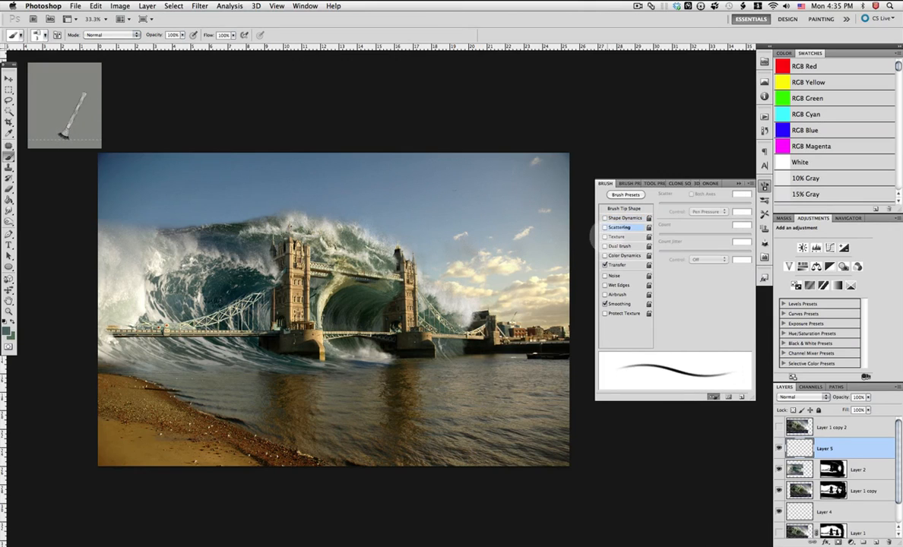
click(618, 265)
click(709, 212)
click(704, 229)
Set the bristle brush to 7 px for painting detail on the wave beside the suspension span.
click(9, 312)
mouse_move(88, 220)
mouse_down()
mouse_move(119, 263)
mouse_move(332, 384)
mouse_move(328, 428)
mouse_up()
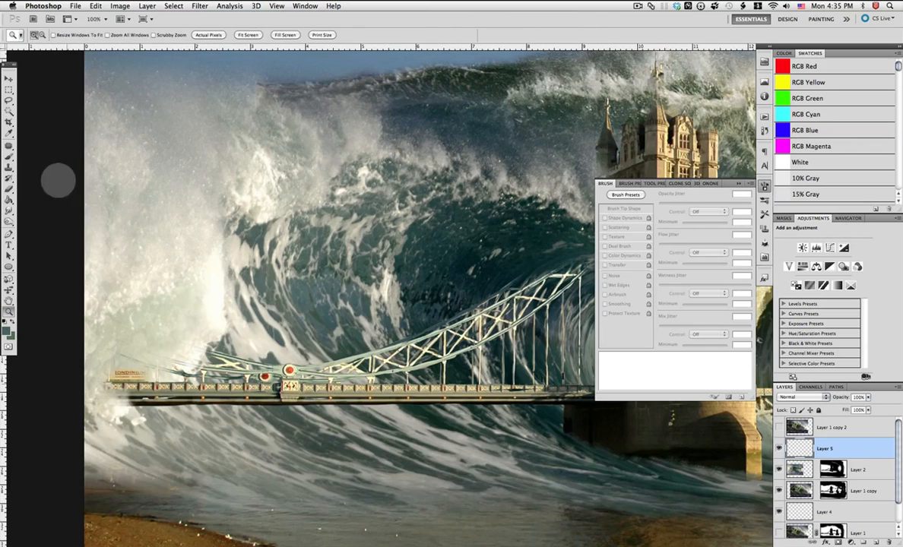
key(b)
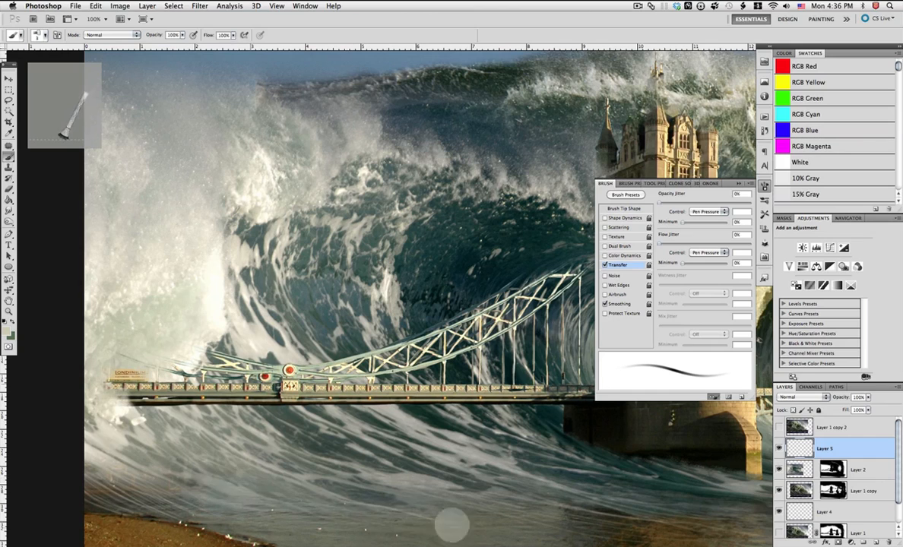
right_click(510, 459)
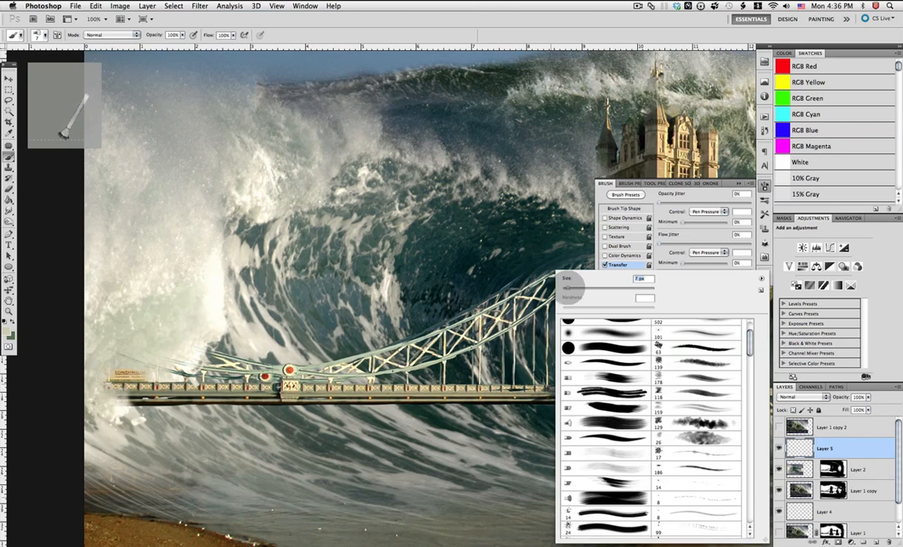
key(Return)
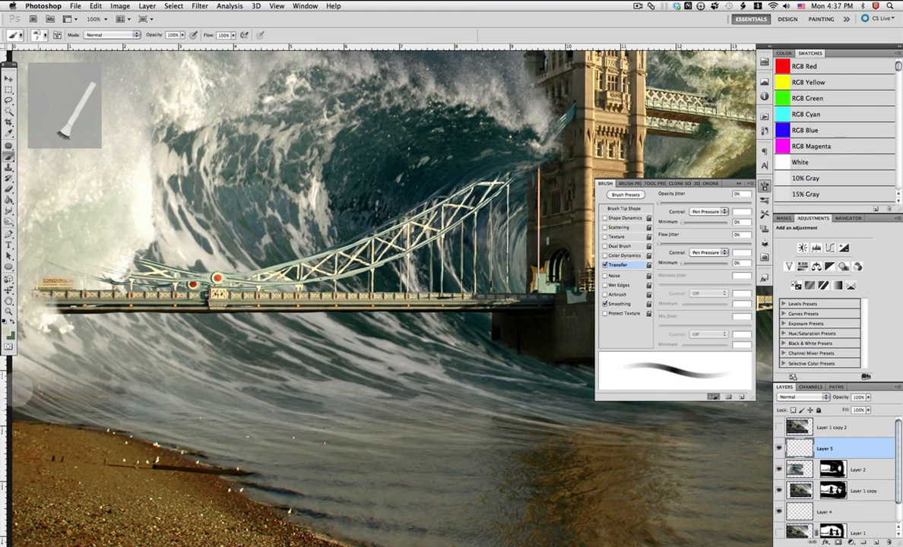
Sample nearby water colours and paint long streaks on Layer 5 where the wave's base runs into the river.
drag(89, 386, 286, 411)
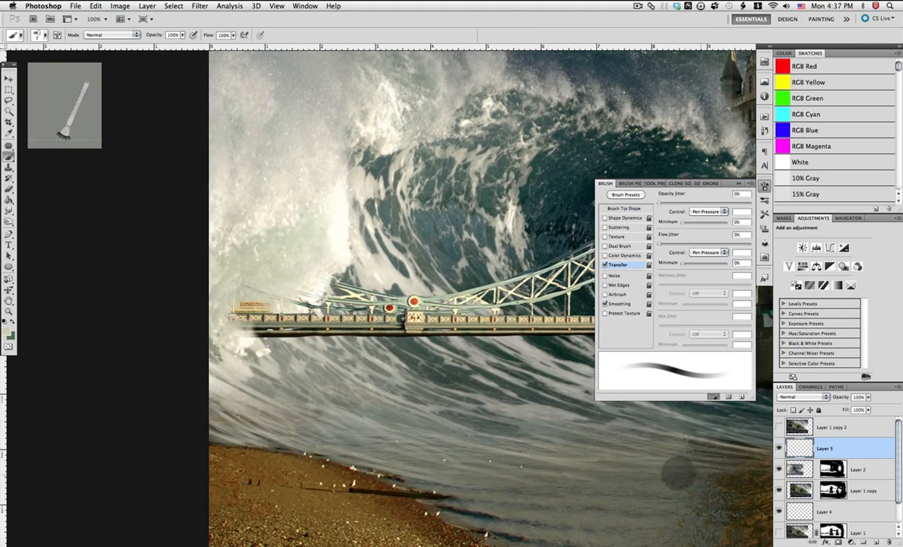
scroll(540, 431, right, 5)
scroll(540, 431, down, 2)
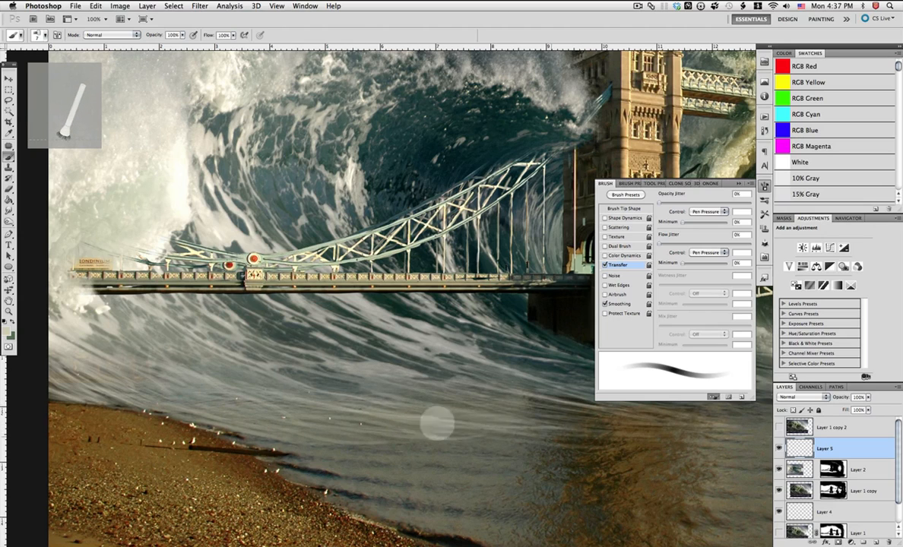
key(alt)
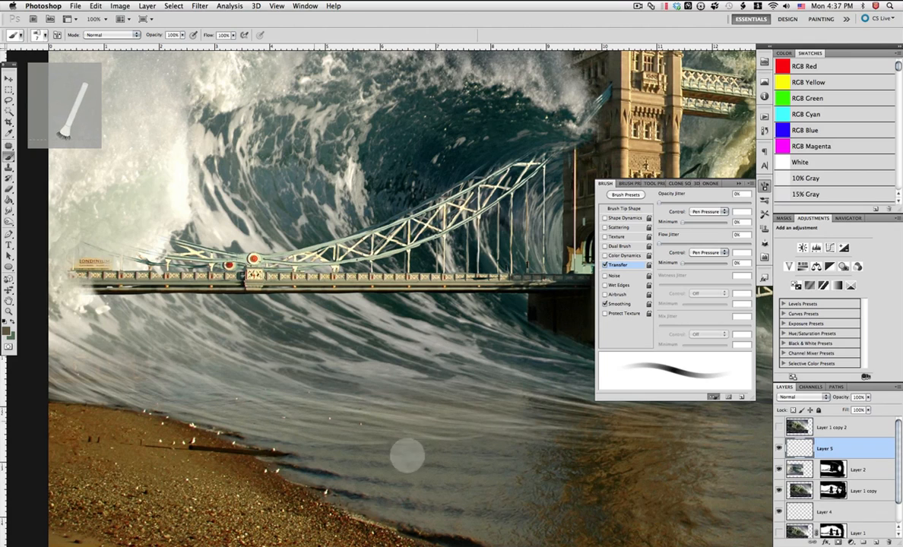
key(alt)
alt+click(492, 456)
mouse_move(278, 404)
mouse_down()
mouse_move(422, 435)
mouse_move(445, 428)
mouse_up()
drag(246, 403, 417, 453)
drag(282, 426, 291, 418)
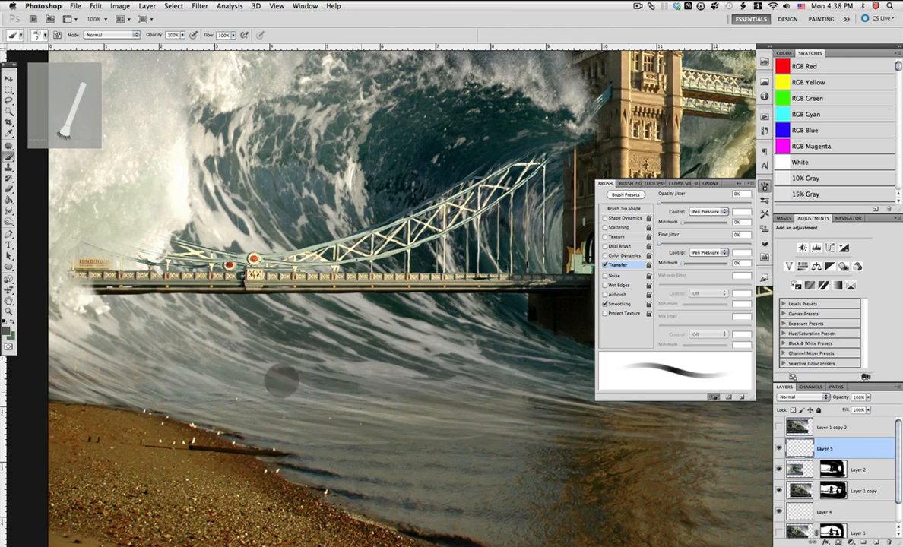
alt+click(461, 413)
drag(570, 442, 315, 441)
drag(491, 459, 236, 427)
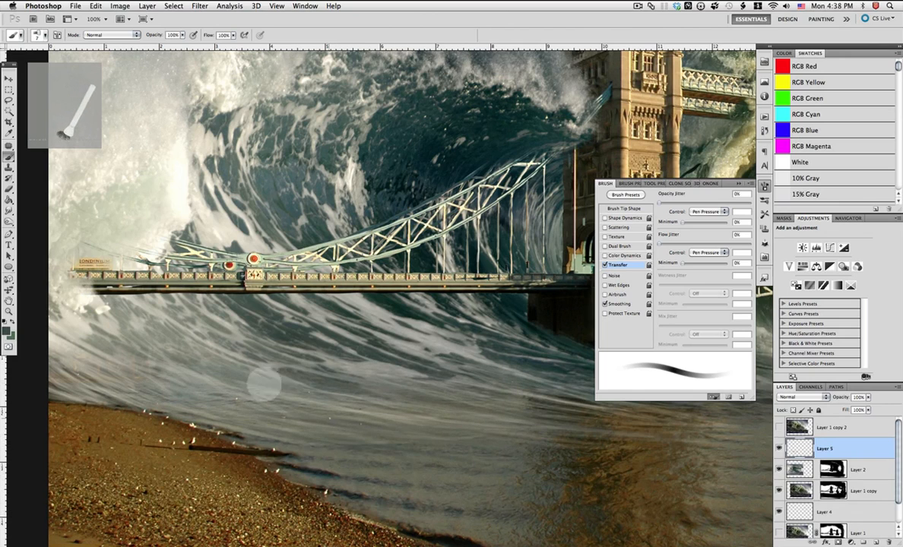
Sample brown, teal and foam tones and paint streaks down the wave's outer edge where it meets the beach.
alt+click(628, 436)
drag(65, 372, 112, 398)
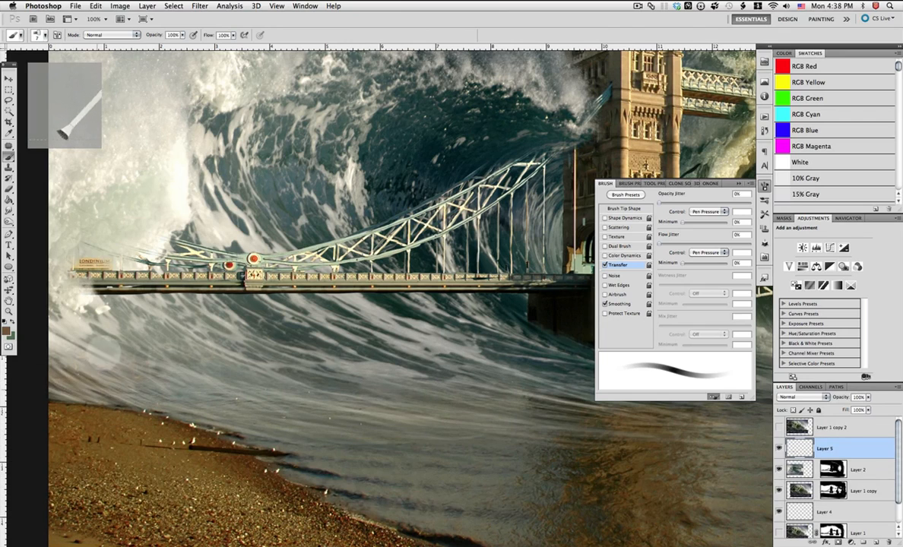
alt+click(320, 230)
drag(70, 347, 115, 395)
mouse_move(68, 371)
mouse_down()
mouse_move(110, 397)
mouse_move(83, 398)
mouse_move(100, 392)
mouse_move(112, 401)
mouse_up()
alt+click(84, 369)
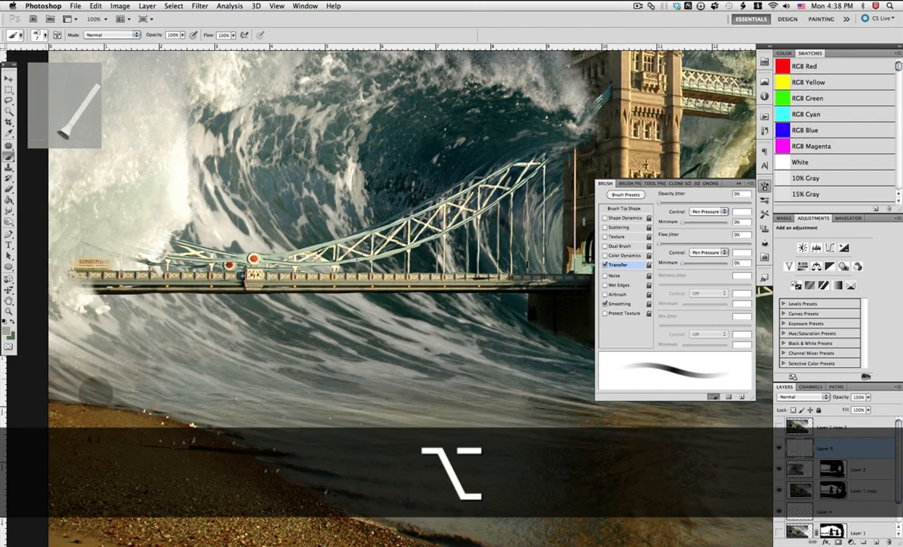
mouse_move(66, 368)
mouse_down()
mouse_move(45, 384)
mouse_move(155, 410)
mouse_move(156, 378)
mouse_move(172, 393)
mouse_move(132, 375)
mouse_move(165, 398)
mouse_move(187, 396)
mouse_move(124, 381)
mouse_move(236, 422)
mouse_move(175, 399)
mouse_move(336, 436)
mouse_move(165, 376)
mouse_move(156, 347)
mouse_move(186, 355)
mouse_move(115, 360)
mouse_move(125, 358)
mouse_move(120, 348)
mouse_move(134, 356)
mouse_move(104, 340)
mouse_move(91, 344)
mouse_move(167, 374)
mouse_move(140, 374)
mouse_move(183, 392)
mouse_move(138, 395)
mouse_move(147, 400)
mouse_move(216, 387)
mouse_up()
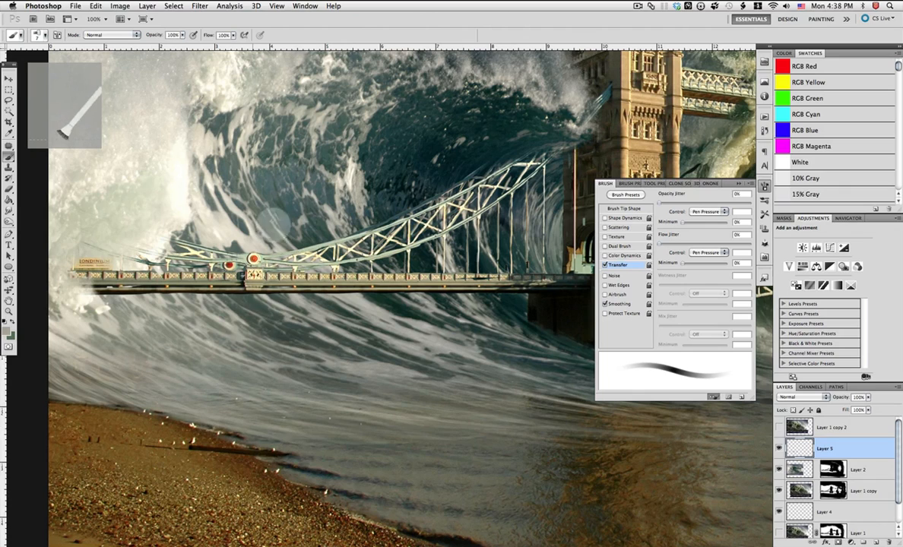
Reduce the bristle brush size and paint curved streaks with sampled wave colours inside the curl and below the road deck.
alt+click(324, 233)
right_click(316, 193)
drag(330, 209, 328, 209)
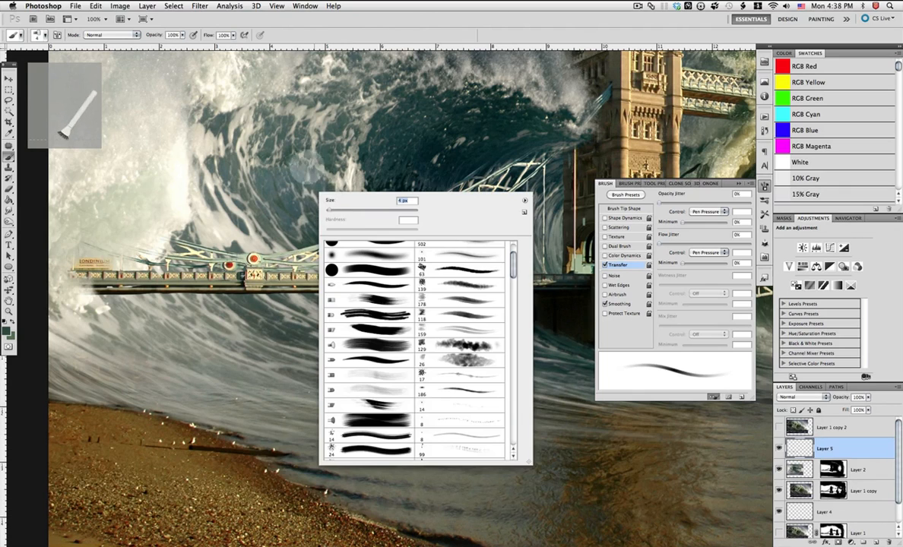
click(290, 133)
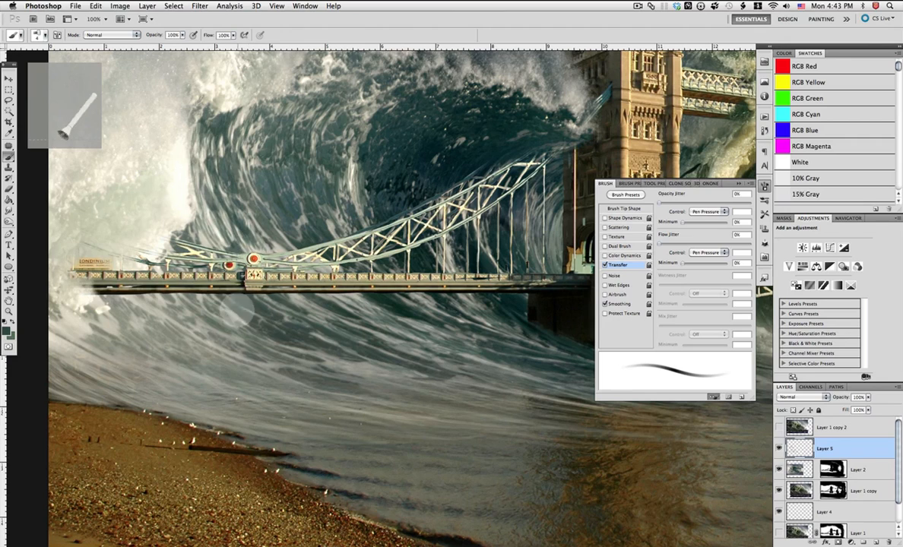
alt+click(236, 317)
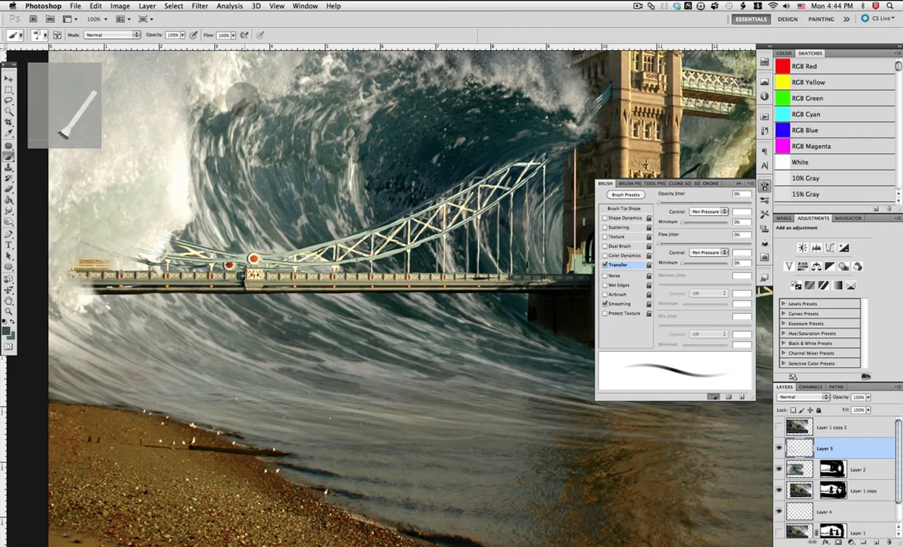
alt+click(344, 119)
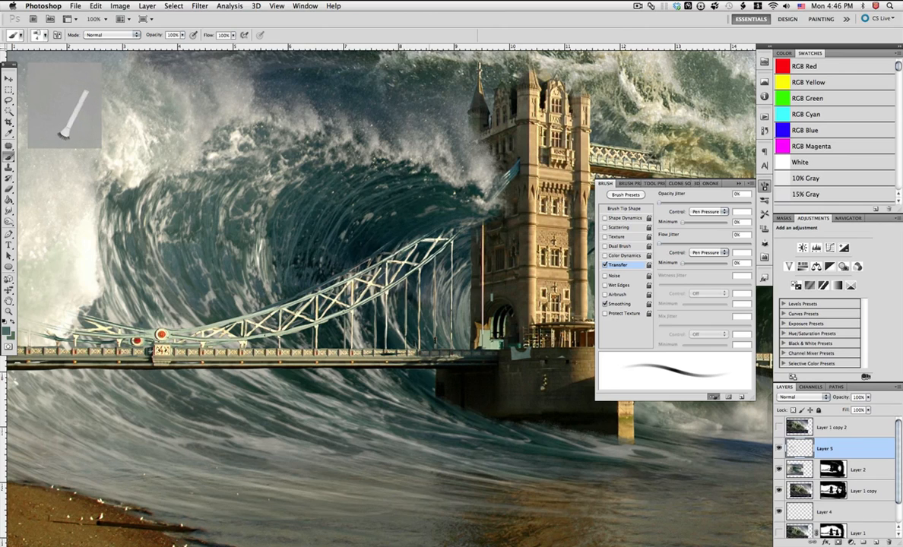
Sample light and dark teal tones and refine the curved streaks in the wave's hollow above the suspension span.
alt+click(272, 242)
drag(304, 217, 282, 165)
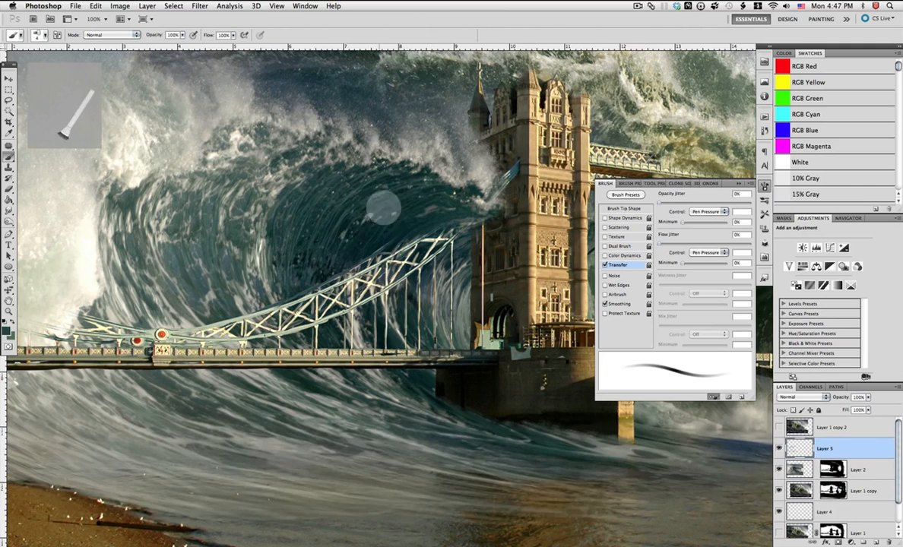
alt+click(338, 269)
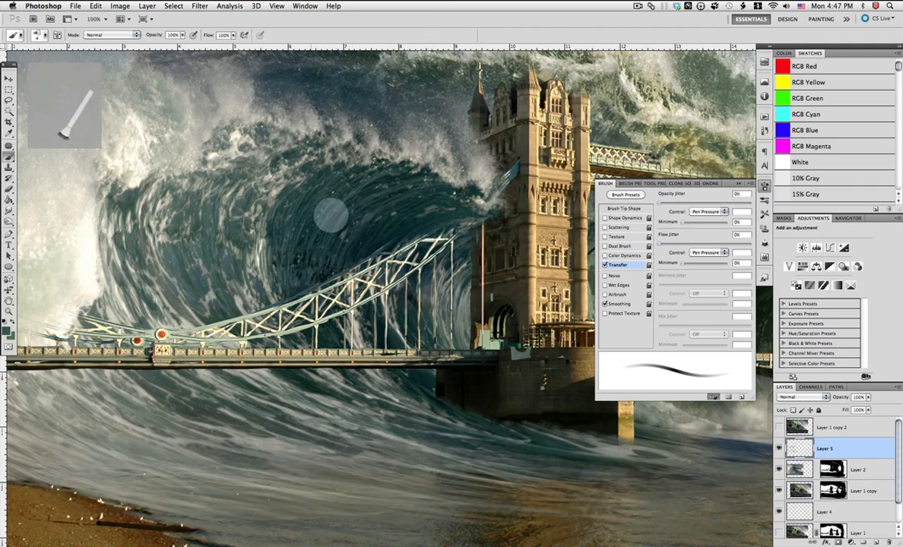
alt+click(345, 189)
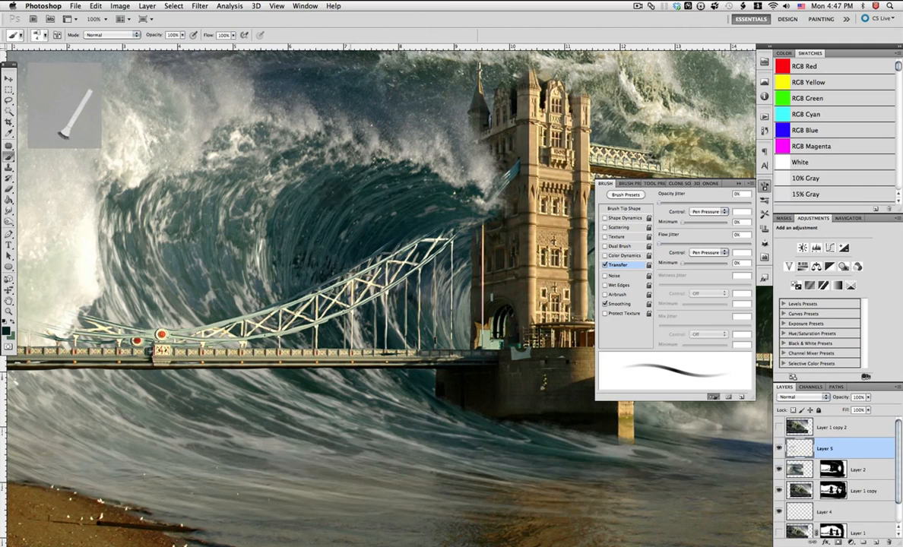
alt+click(323, 160)
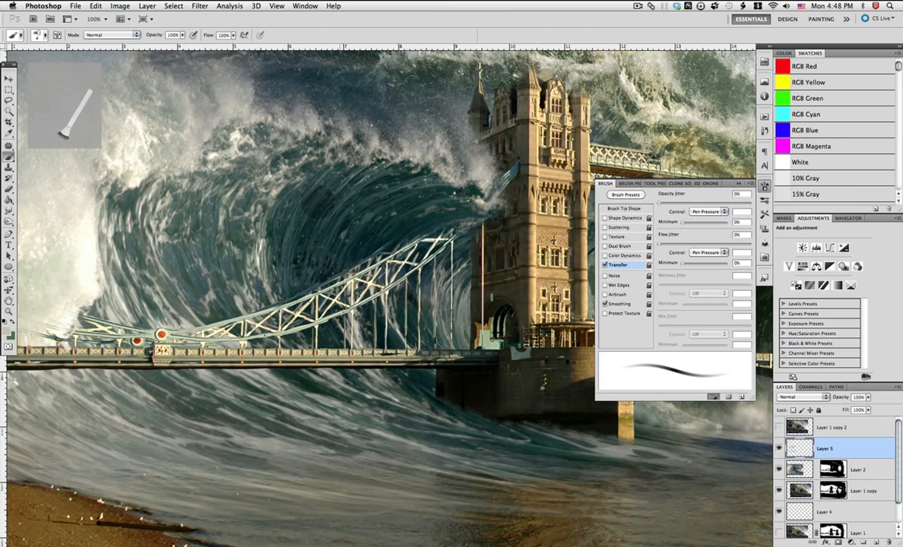
Switch to the Smudge tool and slightly enlarge its brush tip for blending the wave's streaks.
click(9, 211)
right_click(291, 216)
drag(299, 234, 305, 234)
key(Return)
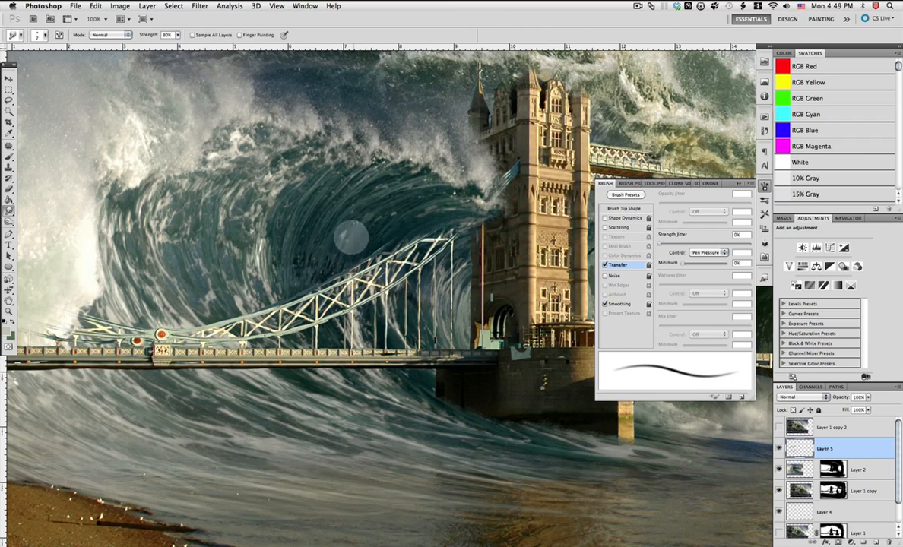
Return to the bristle brush, continue painting the hollow with sampled teal tones, and undo the last stroke.
key(b)
alt+click(346, 221)
alt+click(234, 225)
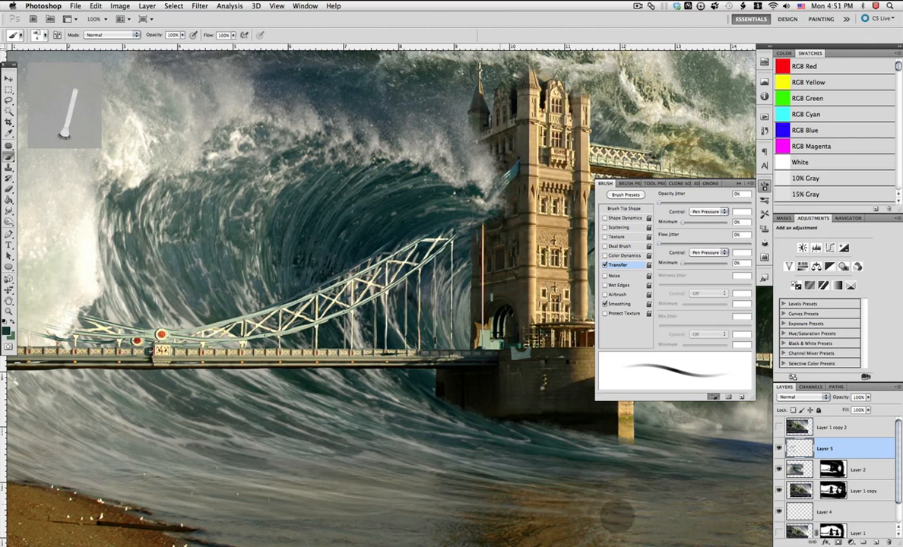
key(super+z)
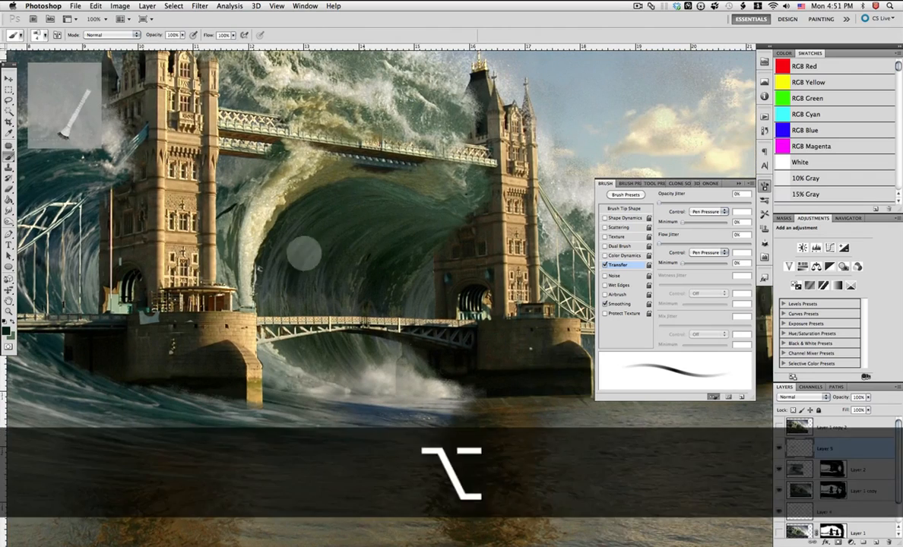
Sample green and golden wave tones and paint bristle streaks on the wave between the two towers.
alt+click(276, 161)
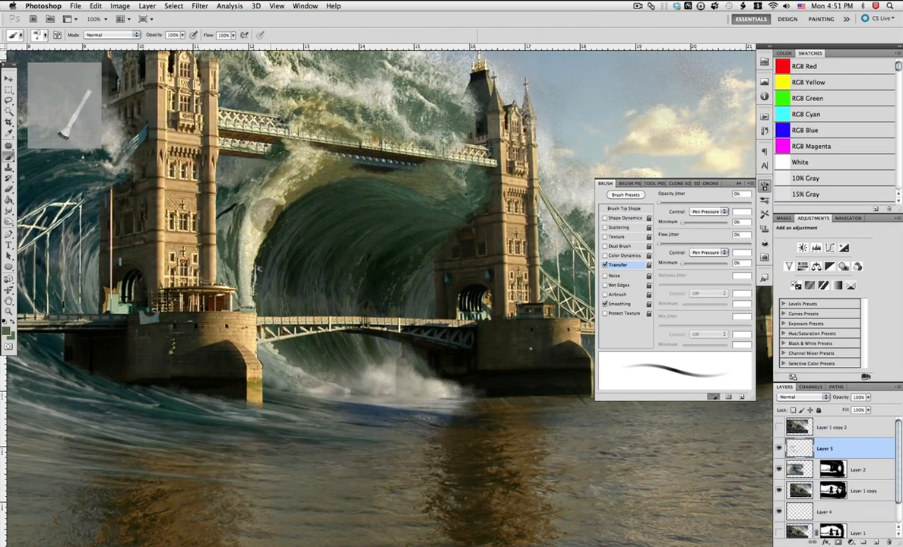
alt+click(303, 113)
alt+click(389, 90)
alt+click(297, 155)
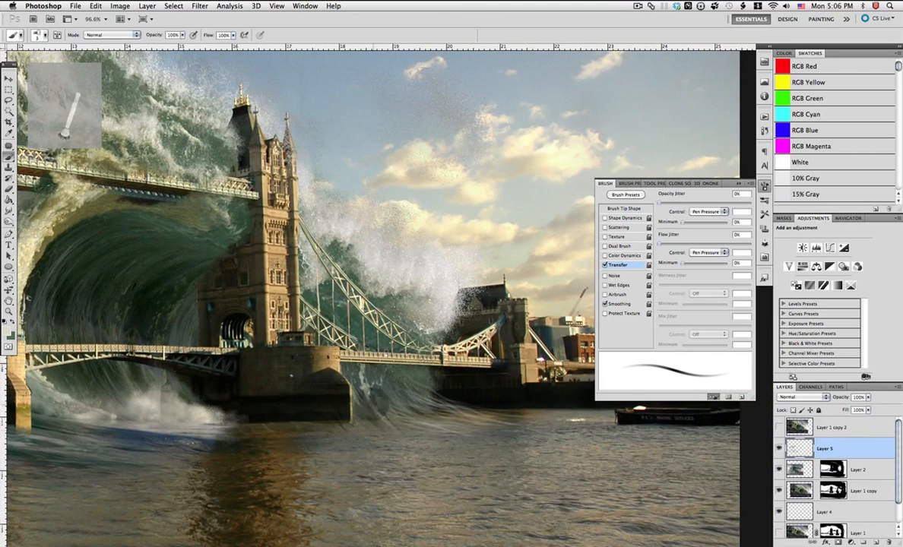
Sample light and dark teal water tones and paint curved bristle streaks at the foot of the wave beyond the near tower's pier.
drag(409, 395, 514, 409)
alt+click(423, 400)
drag(424, 399, 511, 412)
alt+click(415, 380)
alt+click(366, 355)
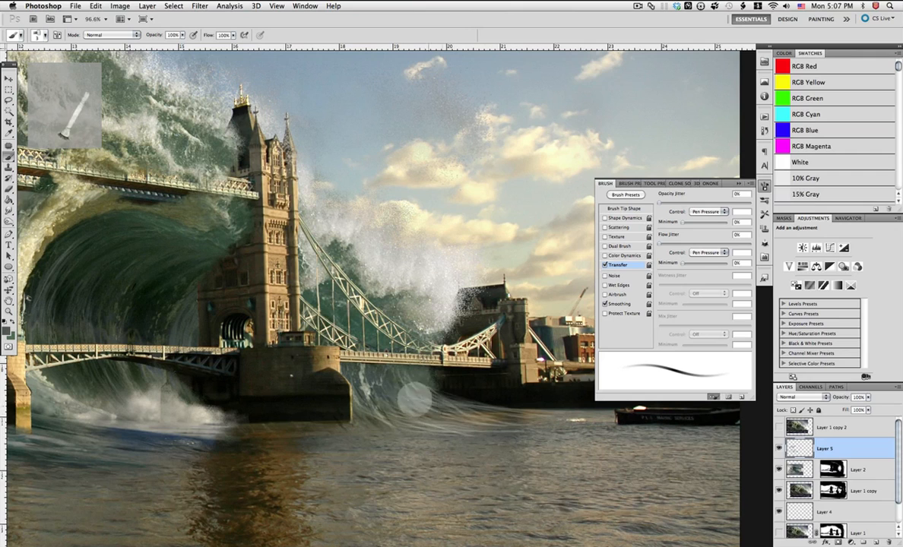
alt+click(369, 359)
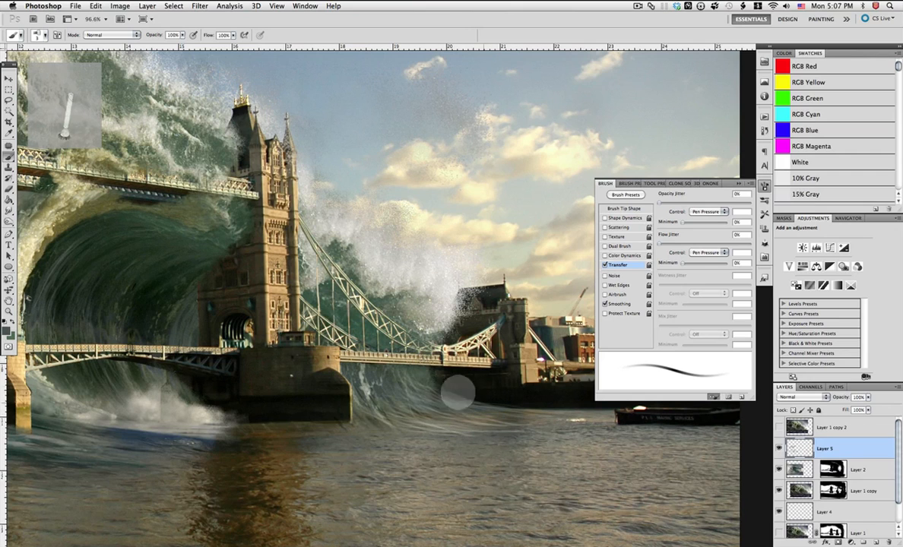
alt+click(568, 419)
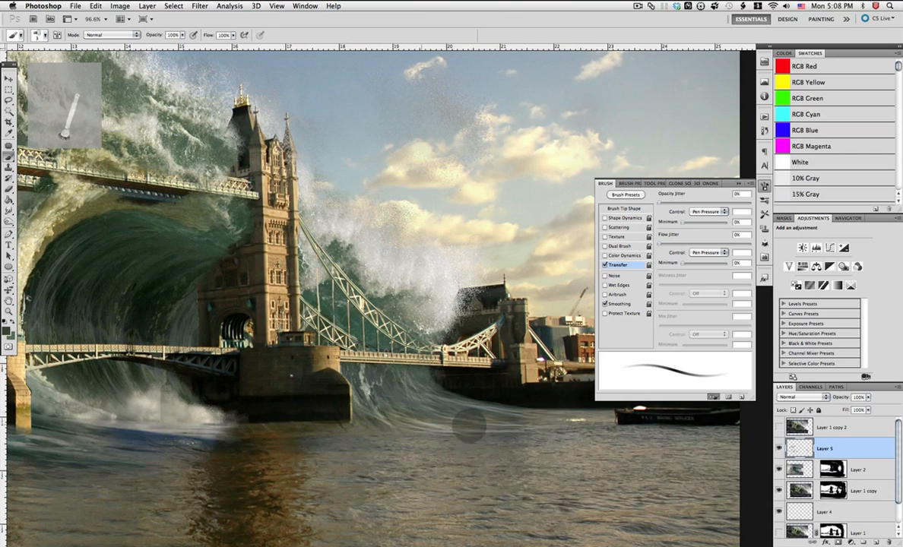
Extend the curved streaks from the wave's base into the river, then set the brush size to 2 px and add finer strokes.
drag(374, 400, 391, 415)
mouse_move(383, 366)
mouse_down()
mouse_move(411, 392)
mouse_move(448, 401)
mouse_up()
mouse_move(565, 417)
mouse_down()
mouse_move(418, 395)
mouse_move(448, 403)
mouse_up()
mouse_move(389, 392)
mouse_down()
mouse_move(401, 372)
mouse_move(472, 413)
mouse_up()
right_click(390, 377)
text(2)
key(Return)
mouse_move(399, 383)
mouse_down()
mouse_move(352, 371)
mouse_move(378, 389)
mouse_move(365, 342)
mouse_move(419, 389)
mouse_move(502, 390)
mouse_move(414, 386)
mouse_up()
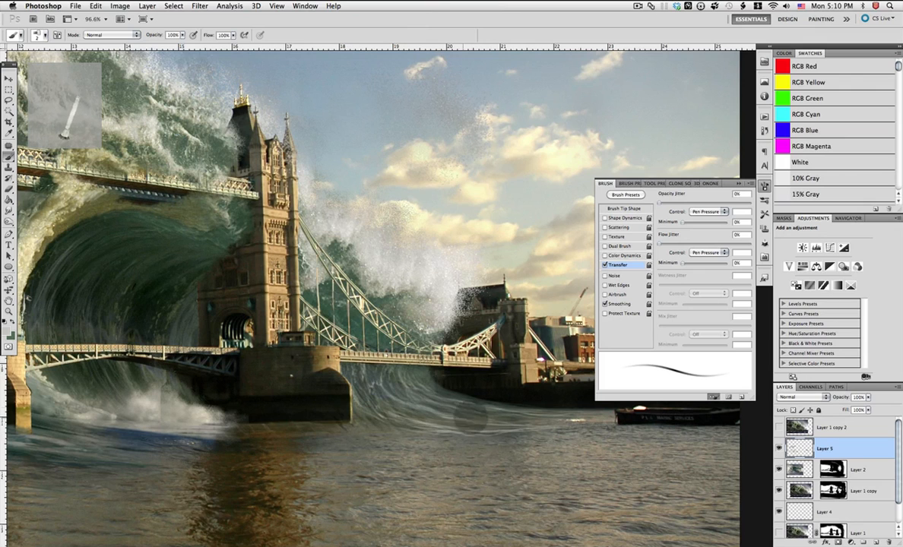
Sample dark and grey river tones and paint ripples along the waterline in front of the stone pier.
alt+click(537, 432)
alt+click(558, 431)
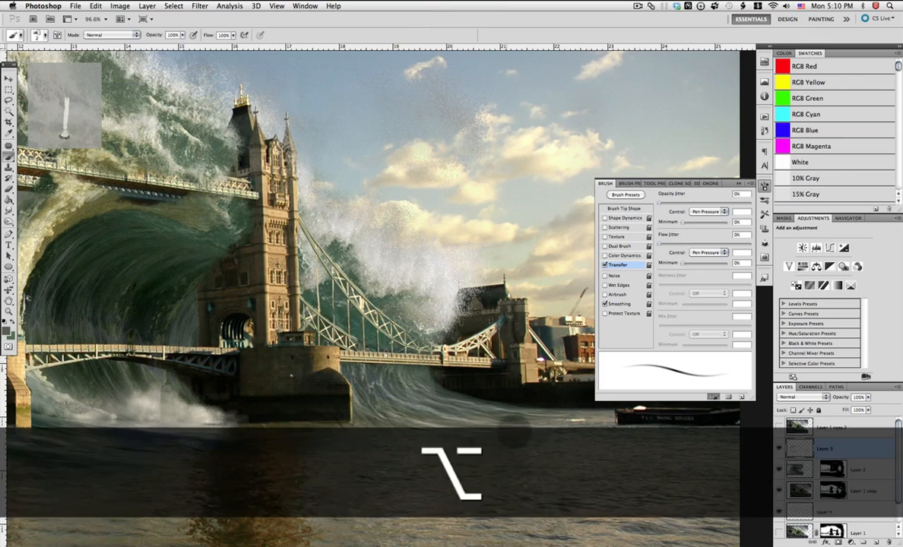
alt+click(214, 423)
mouse_move(228, 424)
mouse_down()
mouse_move(296, 423)
mouse_move(286, 427)
mouse_up()
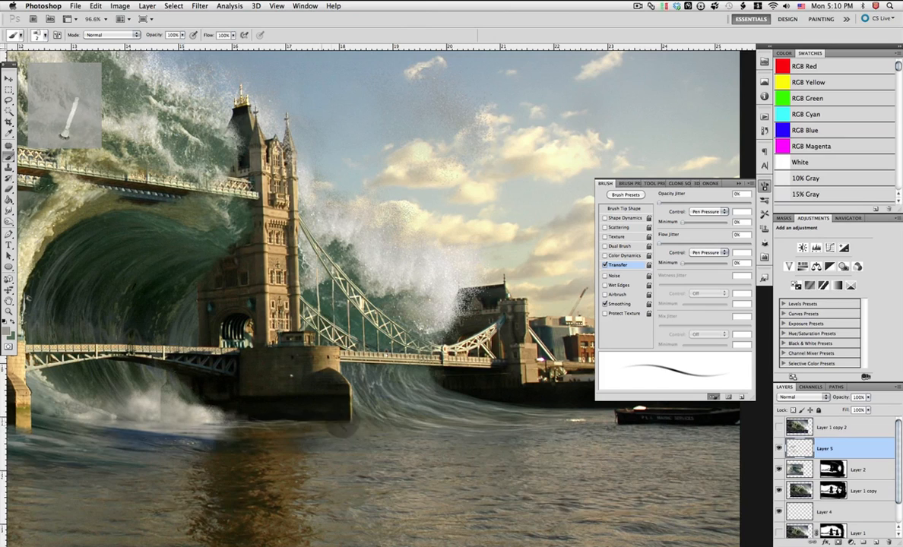
drag(363, 414, 282, 437)
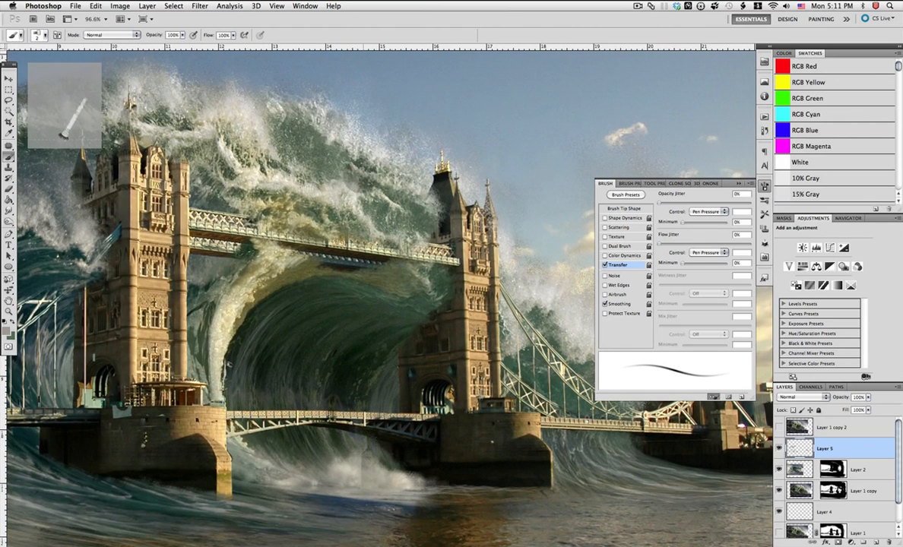
Sample green and foam tones for the crest above the walkway, undo the last stroke, and continue painting across to the adjacent wave.
alt+click(339, 137)
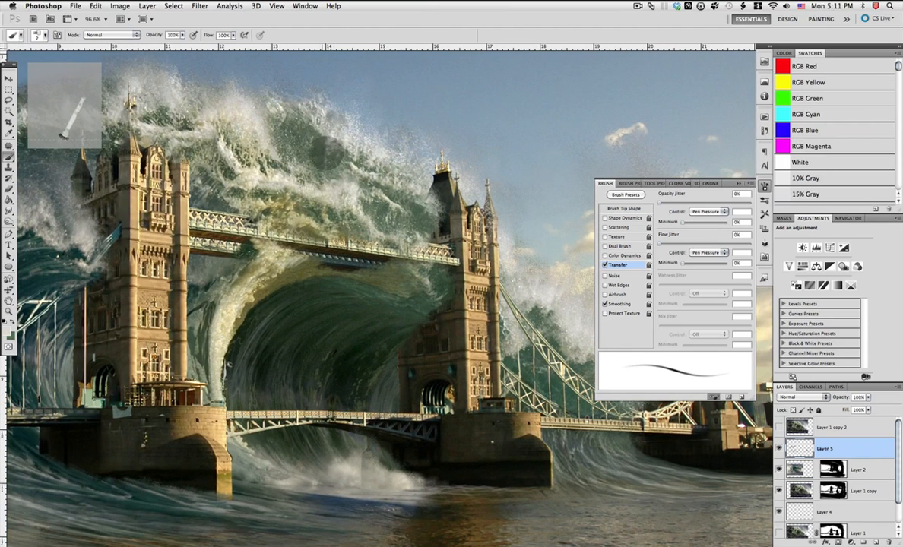
alt+click(251, 146)
alt+click(257, 152)
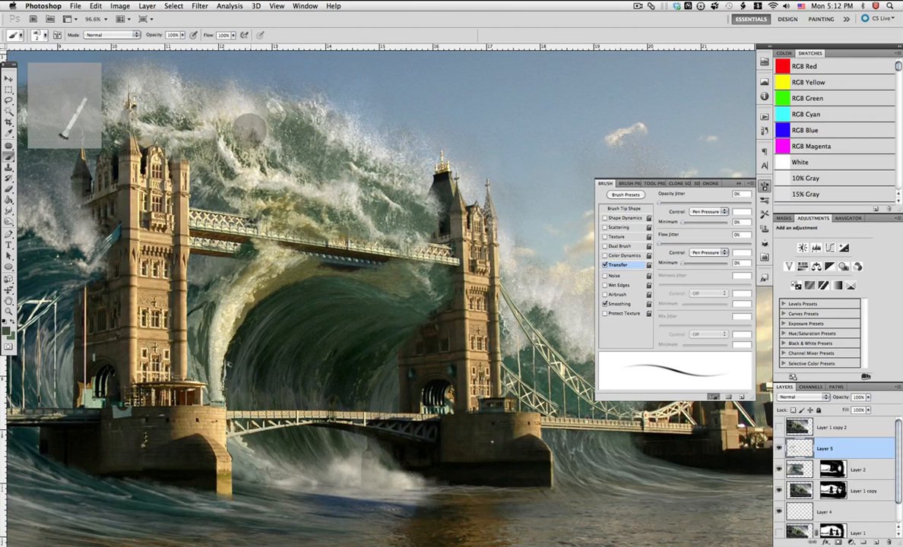
key(super+z)
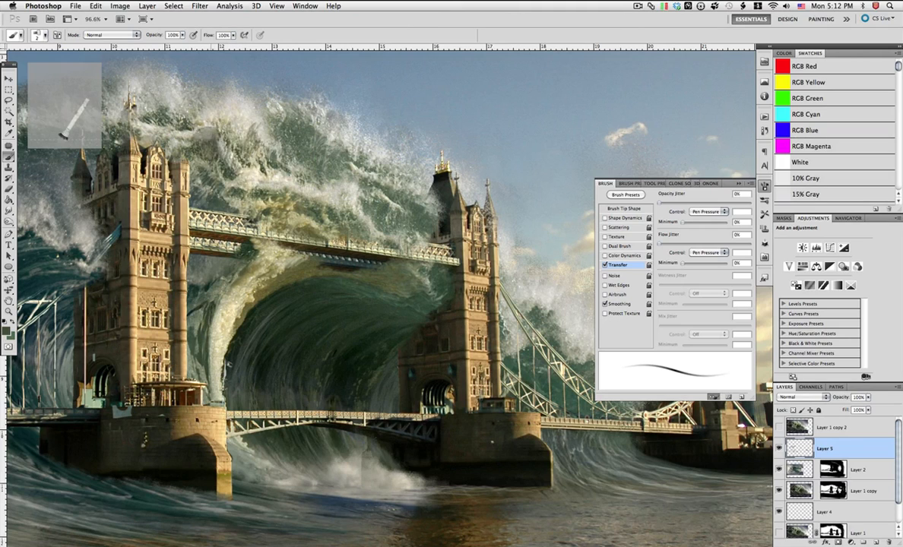
click(257, 171)
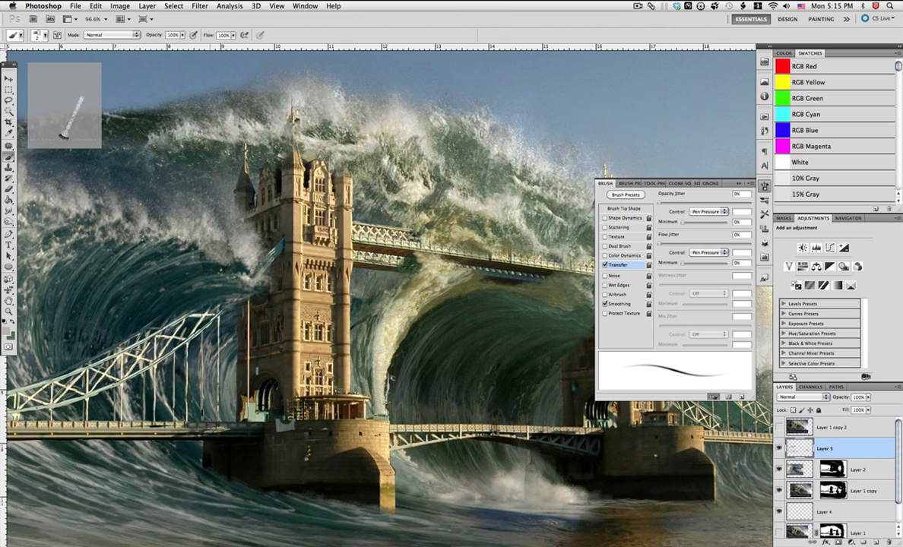
alt+click(146, 254)
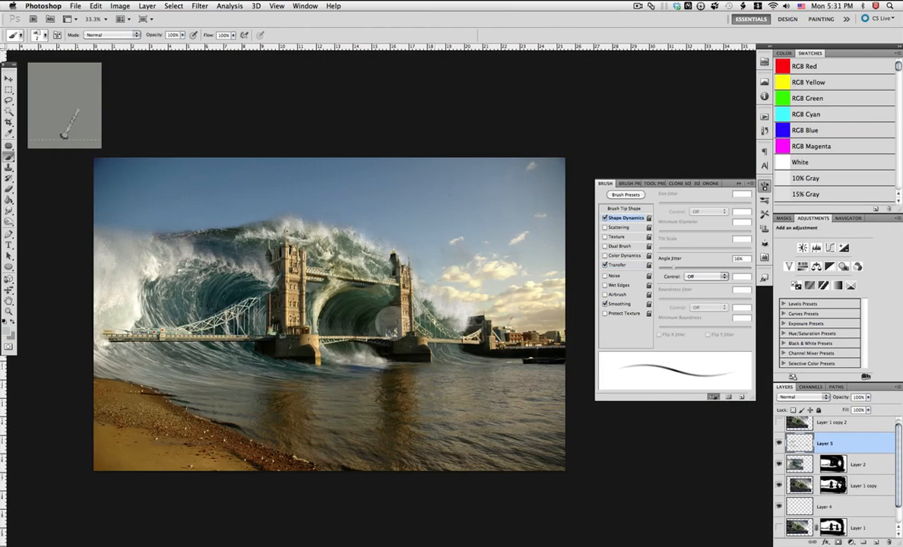
Choose the 97 px spatter brush for the spray around the wave behind the suspension span and reduce its size to 32 px.
click(8, 311)
drag(340, 219, 548, 391)
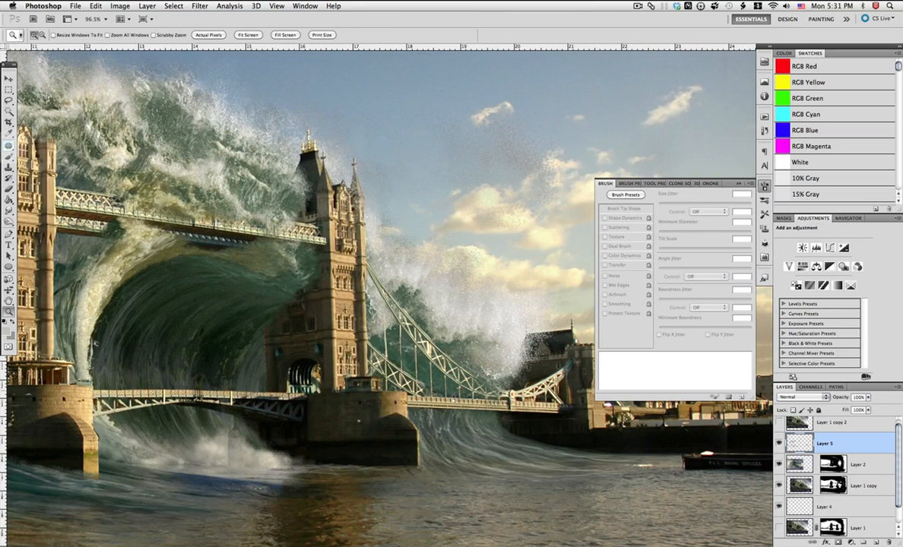
key(b)
right_click(388, 240)
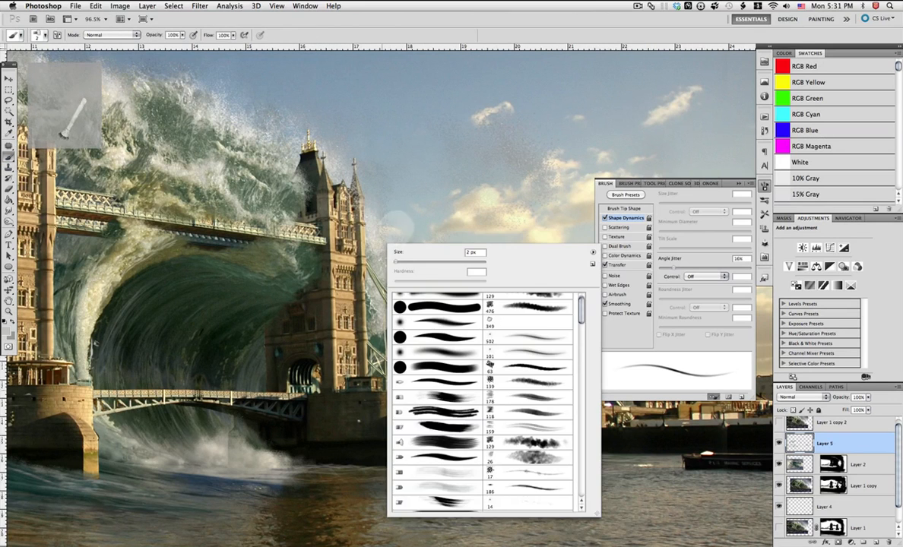
drag(582, 311, 582, 491)
click(531, 503)
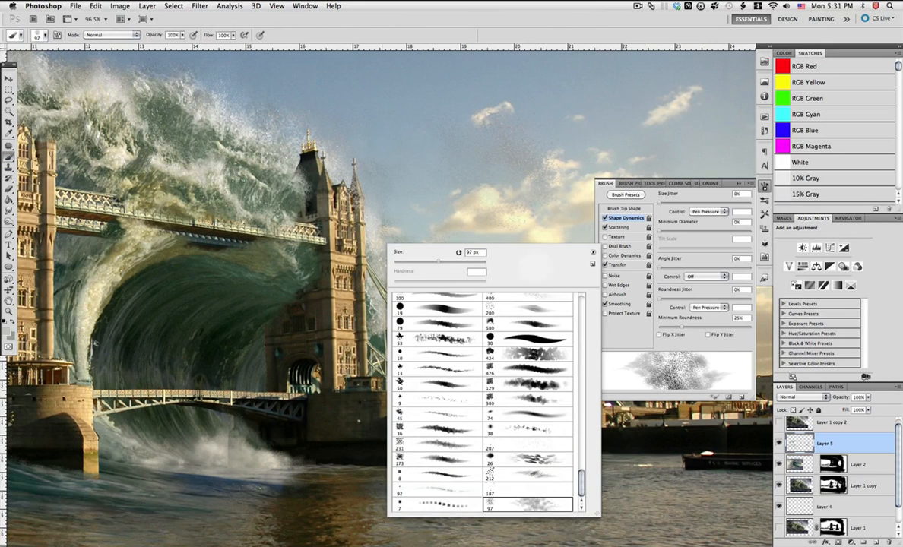
drag(439, 262, 421, 263)
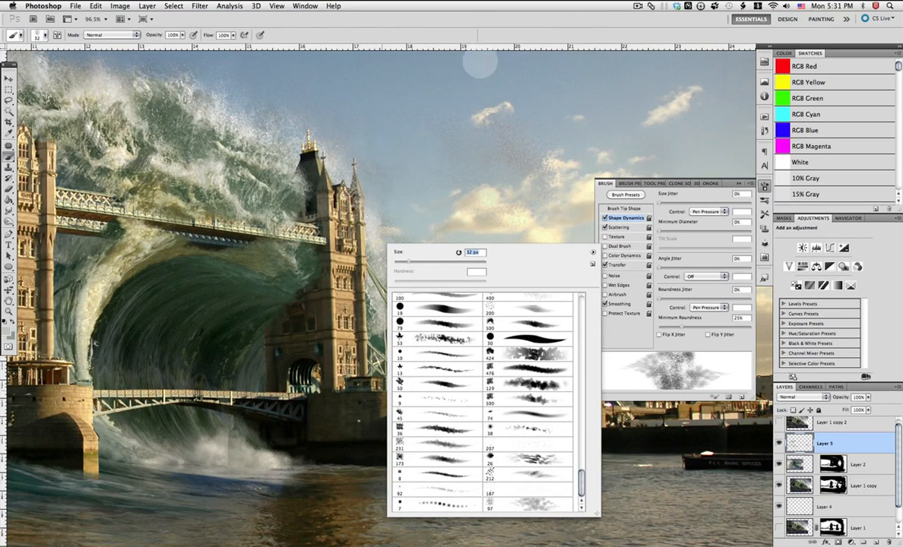
click(497, 35)
Sample the white foam colour, enlarge the spatter brush to 55 px, and paint spray along the wave crest above the towers.
alt+click(510, 322)
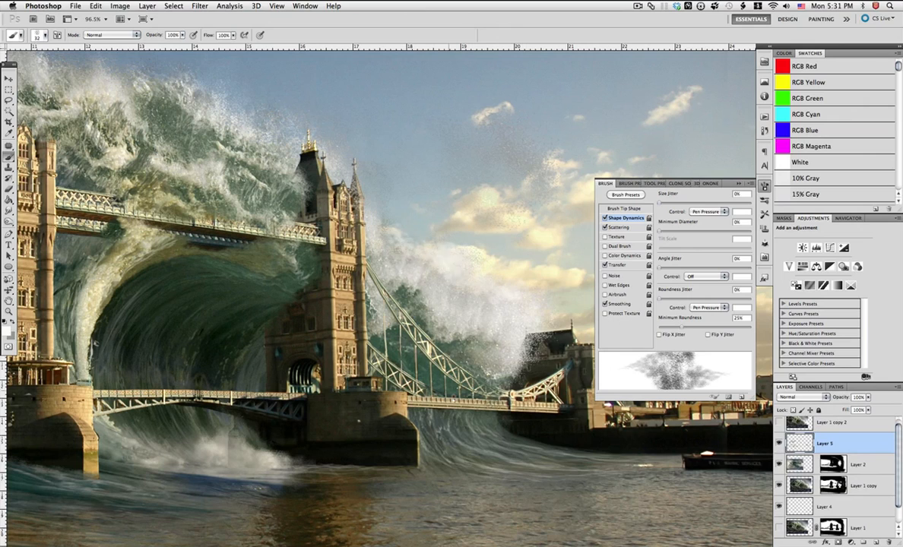
right_click(450, 259)
click(484, 281)
click(409, 229)
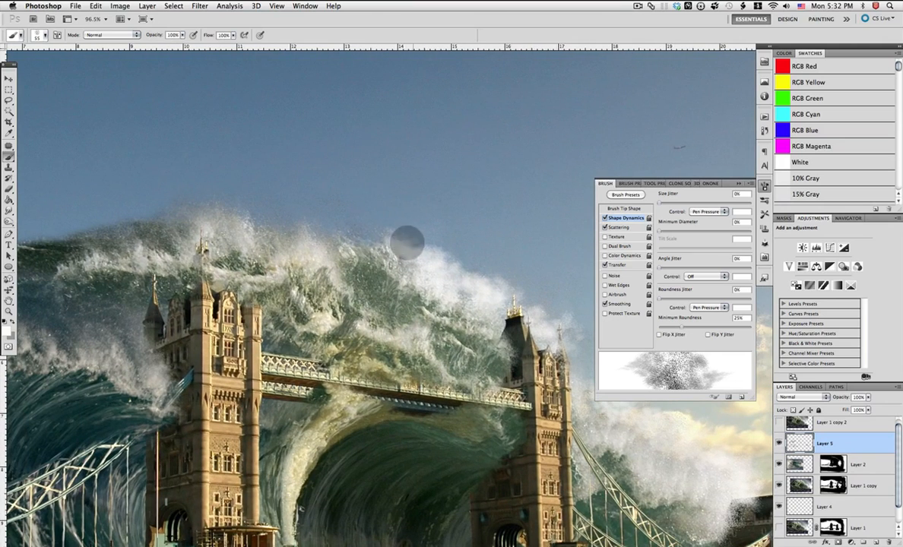
mouse_move(406, 242)
mouse_down()
mouse_move(338, 226)
mouse_move(402, 242)
mouse_move(378, 218)
mouse_move(405, 237)
mouse_move(276, 231)
mouse_move(228, 213)
mouse_move(201, 223)
mouse_move(222, 211)
mouse_move(242, 215)
mouse_move(194, 222)
mouse_up()
drag(520, 238, 714, 277)
mouse_move(252, 322)
mouse_down()
mouse_move(131, 298)
mouse_move(123, 307)
mouse_move(248, 337)
mouse_up()
Enlarge the spatter brush to 96 px, sample a foam tone, and paint spray over the large breaking crest near the image's edge.
right_click(195, 312)
mouse_move(139, 298)
mouse_down()
mouse_move(254, 322)
mouse_move(228, 347)
mouse_move(198, 345)
mouse_move(119, 282)
mouse_move(263, 338)
mouse_move(238, 386)
mouse_up()
alt+click(209, 382)
mouse_move(173, 344)
mouse_down()
mouse_move(151, 327)
mouse_move(192, 359)
mouse_move(242, 353)
mouse_move(138, 328)
mouse_up()
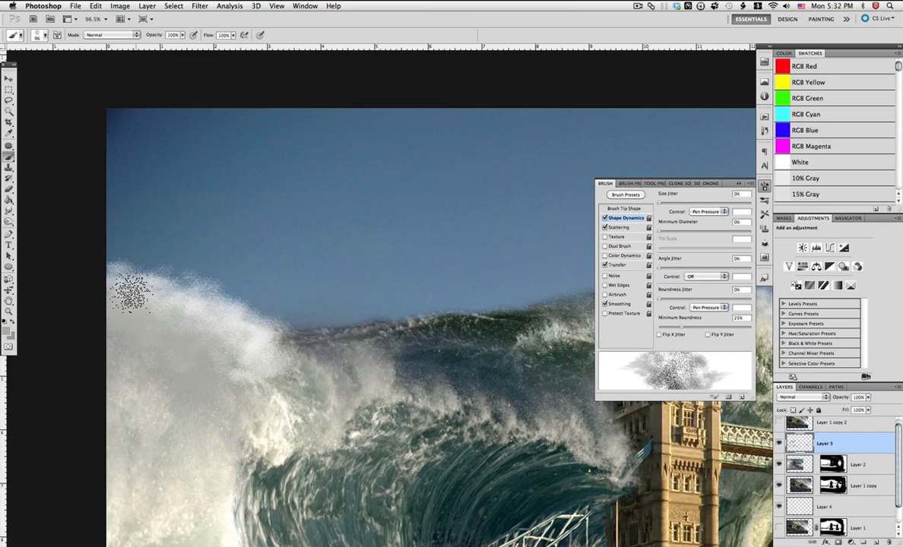
key(alt)
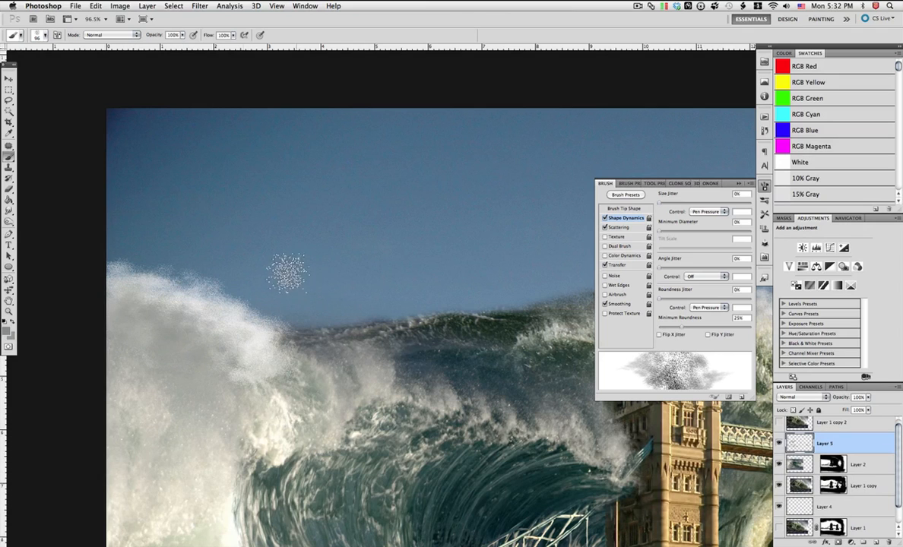
Switch to the Eraser with the 97 px spatter tip and break up the spray edges along the wave crests against the sky.
click(9, 188)
right_click(343, 222)
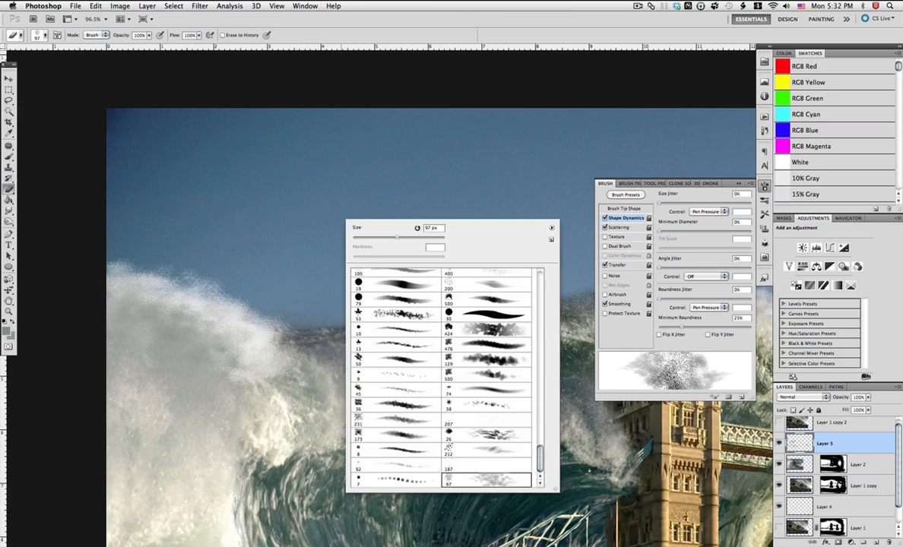
click(294, 310)
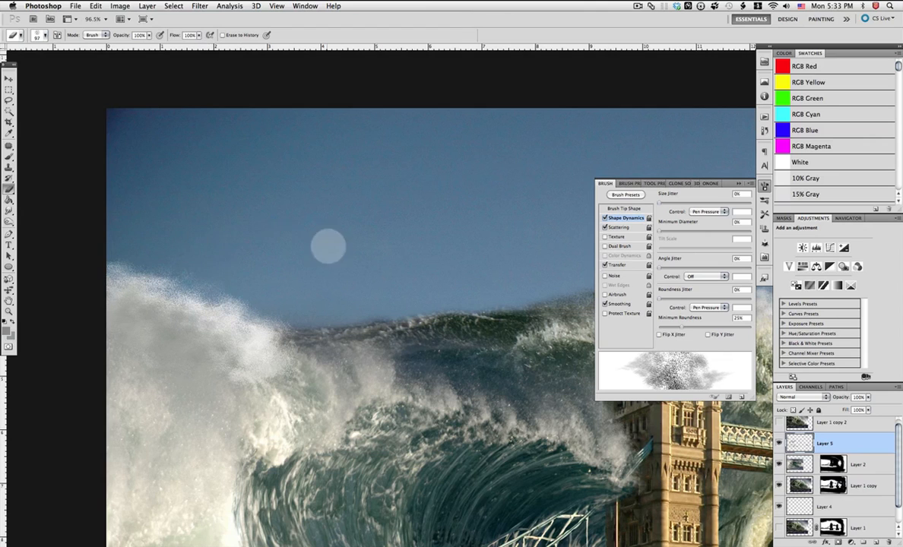
scroll(318, 237, right, 10)
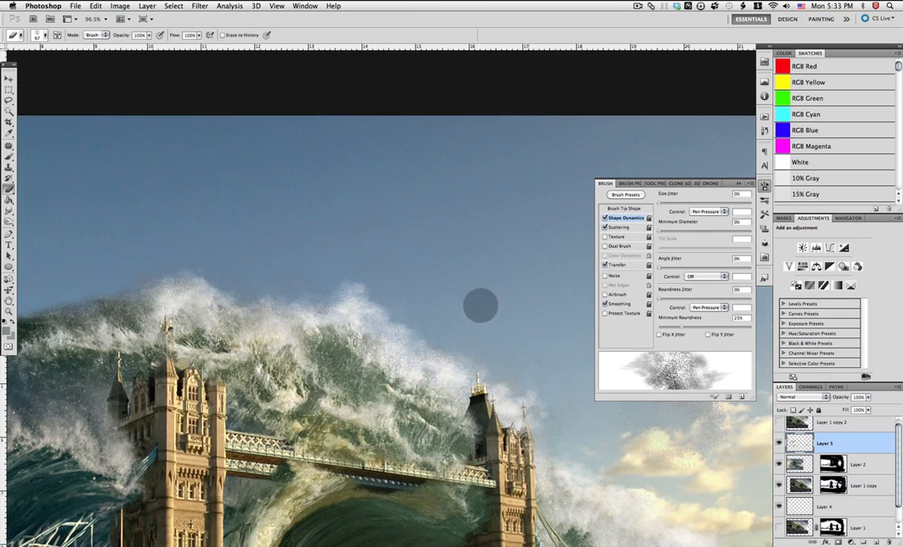
scroll(456, 350, down, 2)
scroll(456, 350, right, 2)
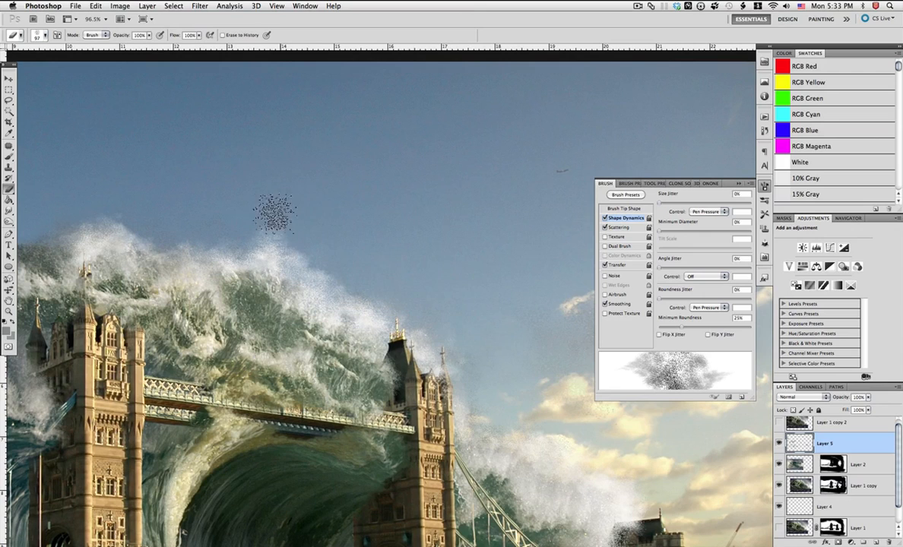
scroll(318, 263, left, 10)
scroll(318, 263, up, 1)
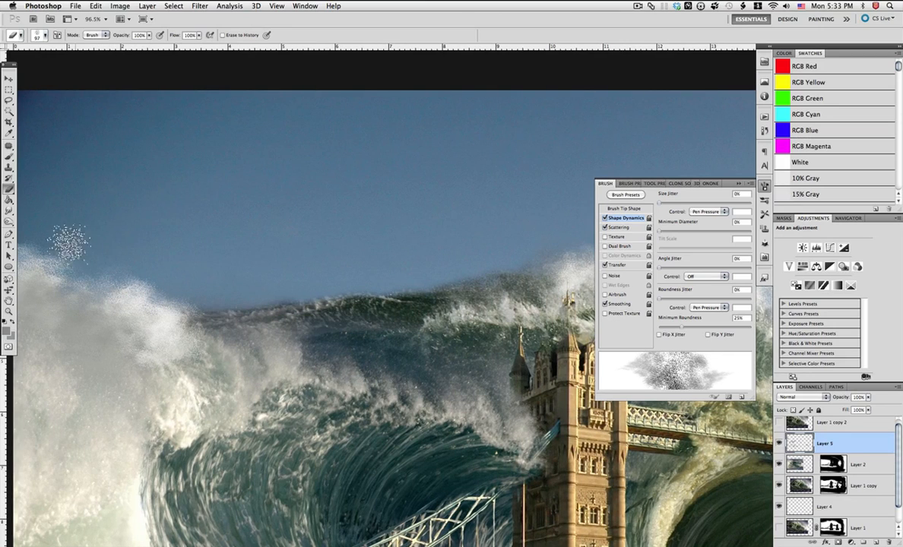
Return to the Brush tool, create a new layer above Layer 5, and choose a bristle brush preset.
click(9, 157)
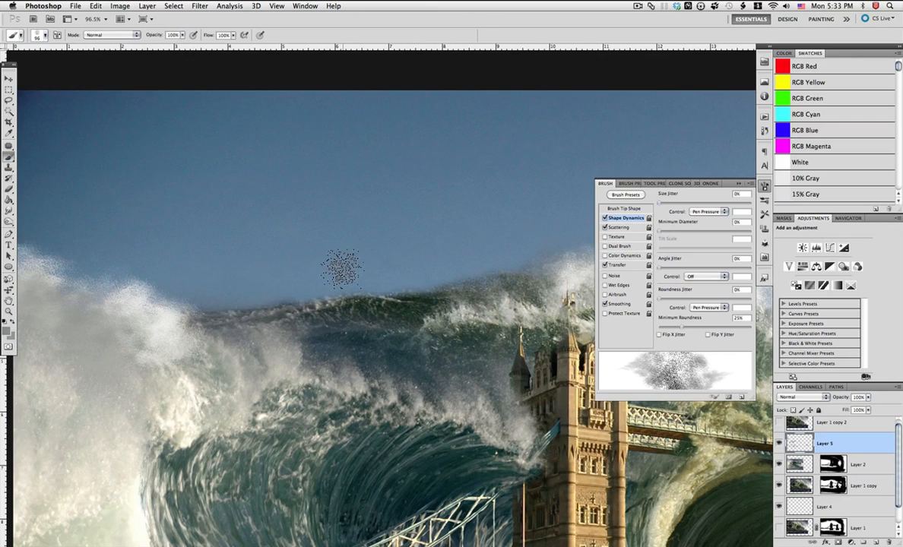
click(876, 542)
right_click(311, 276)
drag(521, 488, 521, 325)
click(387, 365)
Enable Shape Dynamics and Transfer for the bristle brush and reduce its tip size for fine strokes.
click(605, 218)
click(605, 265)
right_click(462, 228)
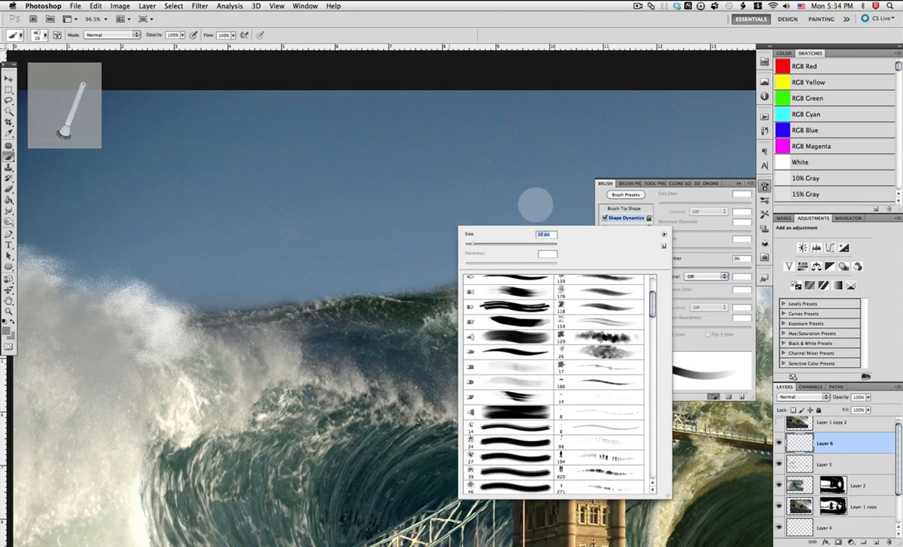
key(Return)
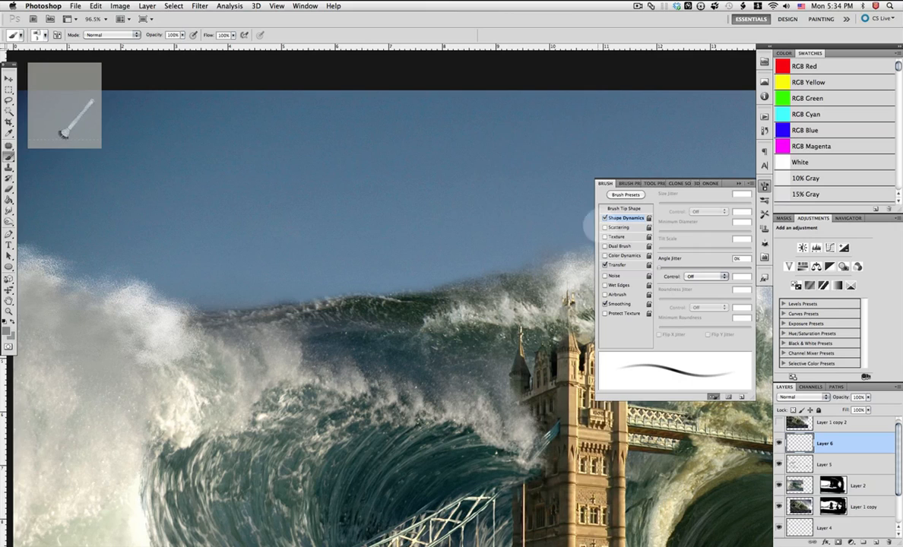
click(619, 265)
click(625, 218)
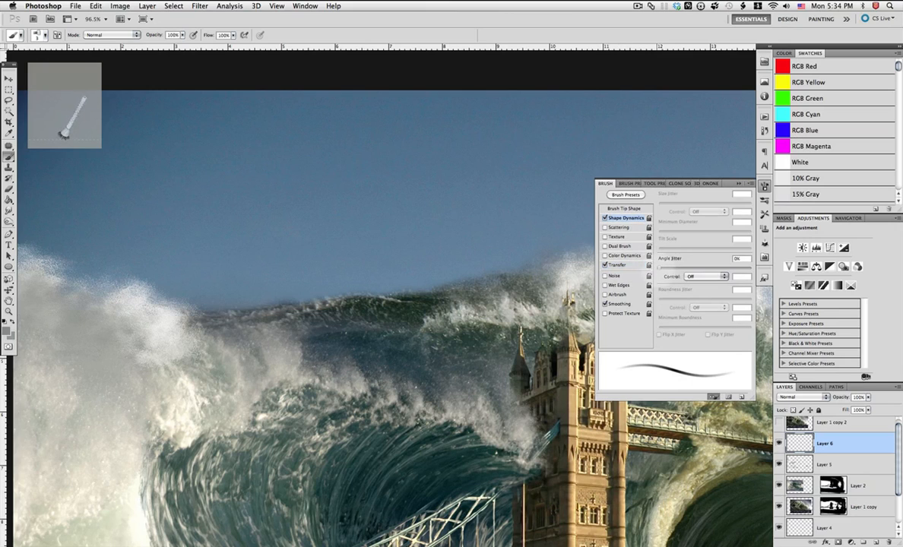
Sample dark teal from the distant wave, paint a raised swell above its ridge, and fill it in with a slightly larger brush tip.
alt+click(423, 295)
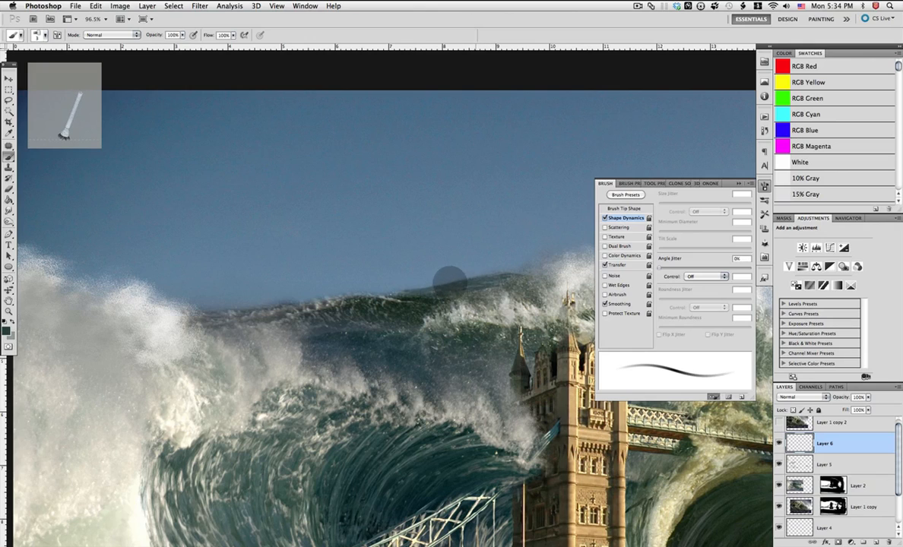
drag(518, 275, 458, 274)
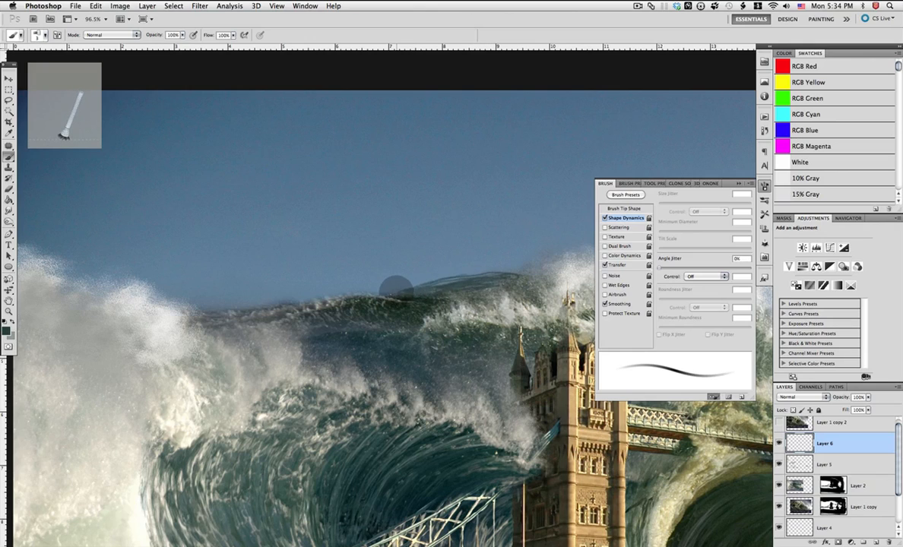
right_click(491, 269)
drag(492, 289, 495, 289)
click(457, 278)
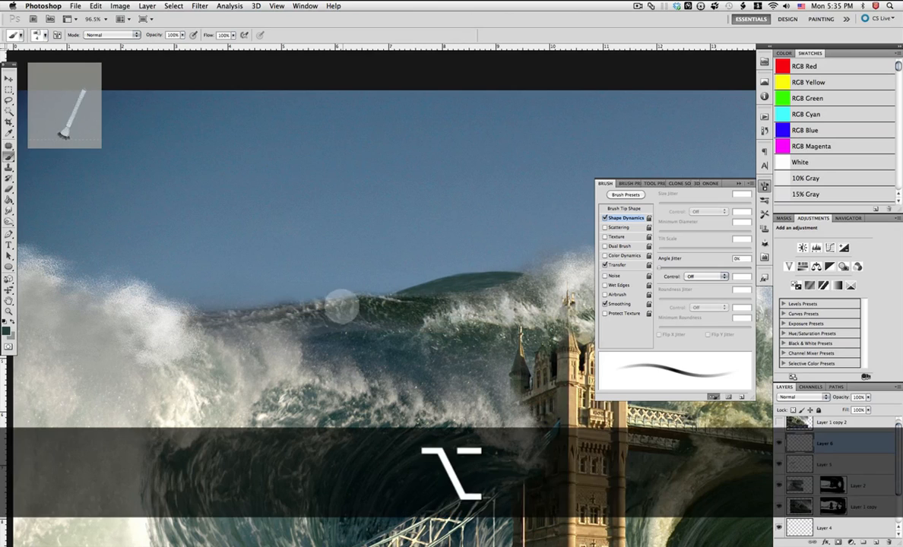
Sample dark and grey ridge tones, paint over the distant wave's upper edge, and add lighter streaks to the new swell.
alt+click(349, 302)
alt+click(328, 322)
mouse_move(298, 305)
mouse_down()
mouse_move(209, 313)
mouse_move(215, 305)
mouse_move(300, 298)
mouse_move(215, 310)
mouse_up()
alt+click(316, 304)
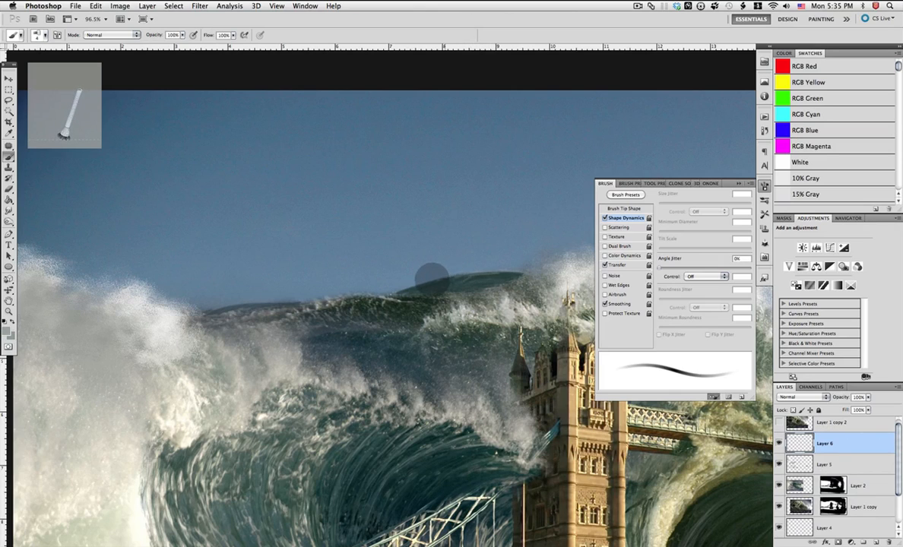
mouse_move(457, 272)
mouse_down()
mouse_move(493, 272)
mouse_move(400, 286)
mouse_move(441, 291)
mouse_move(468, 275)
mouse_up()
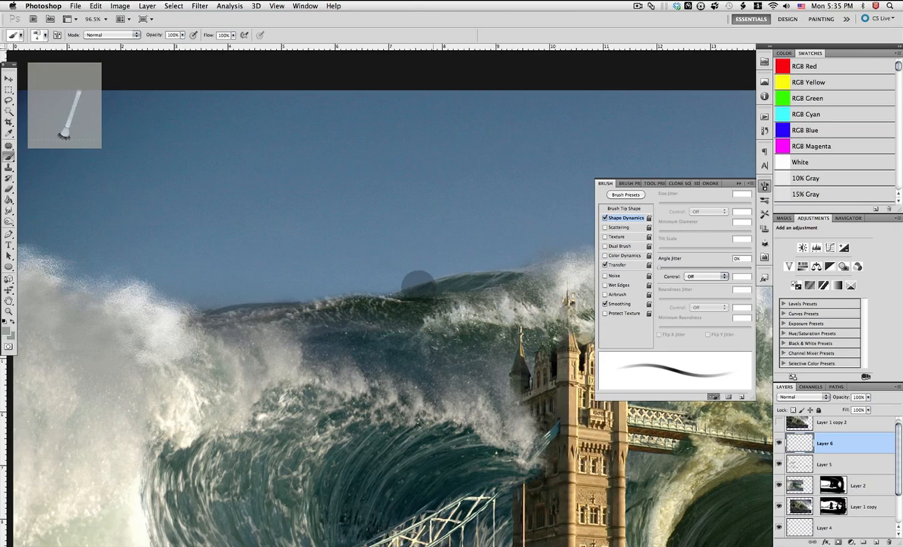
mouse_move(247, 281)
mouse_down()
mouse_move(254, 303)
mouse_move(287, 301)
mouse_up()
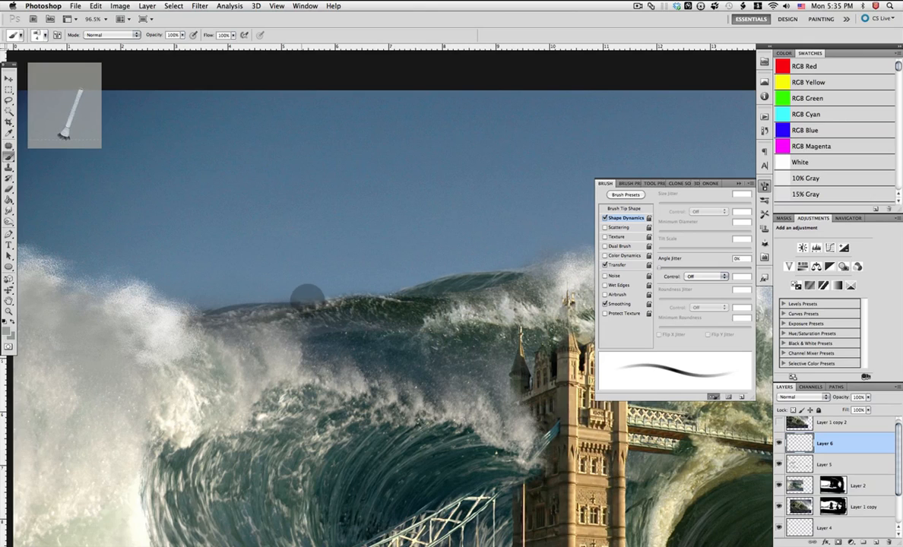
Touch up the distant ridge, sample a light foam tone, and paint thin white highlights along the new swell's crest.
mouse_move(379, 288)
mouse_down()
mouse_move(395, 296)
mouse_move(426, 276)
mouse_move(407, 283)
mouse_up()
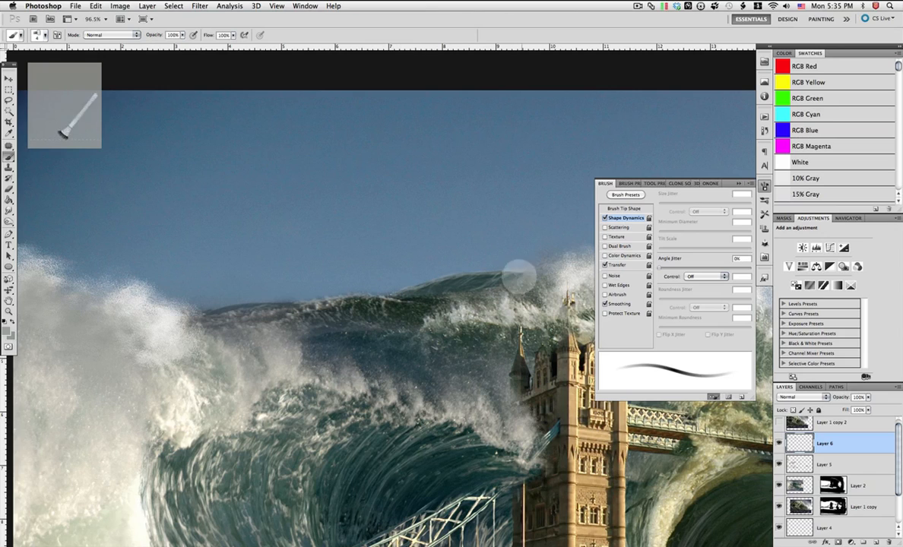
alt+click(498, 303)
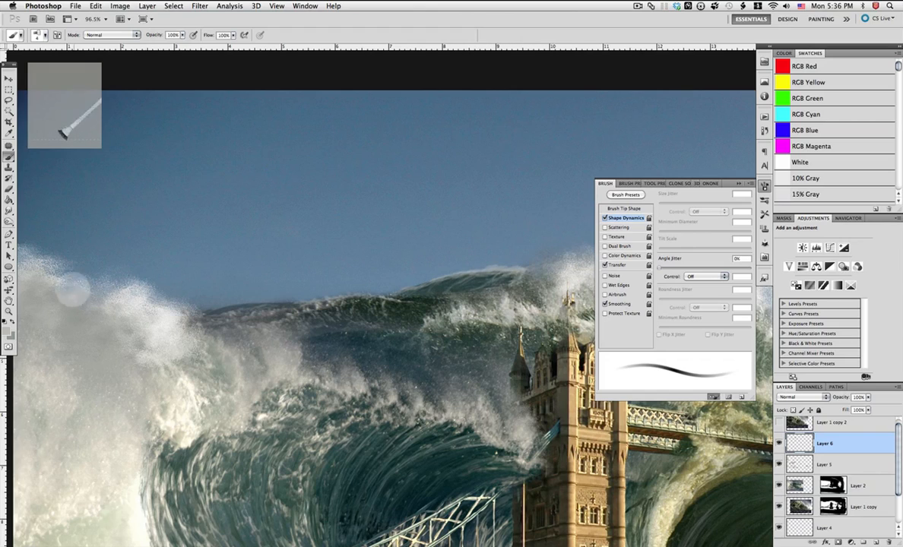
click(10, 312)
right_click(377, 333)
click(395, 339)
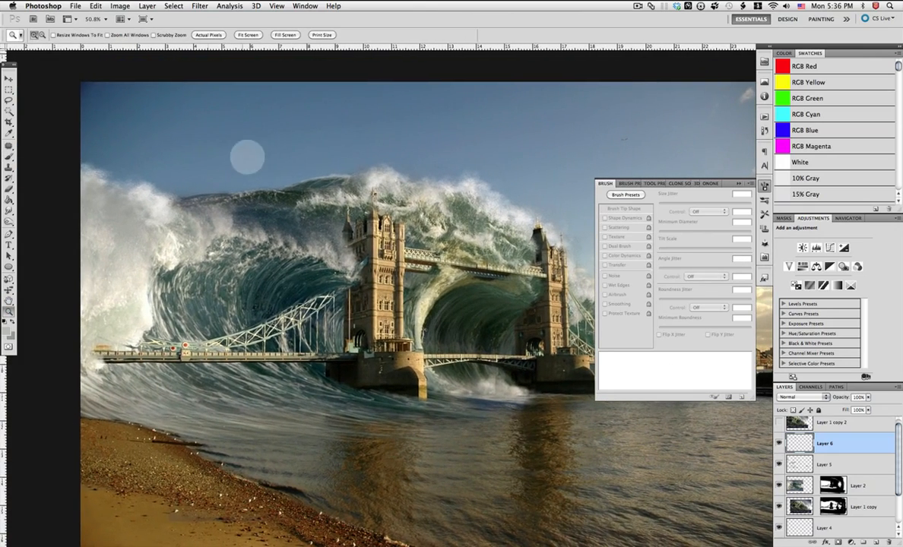
drag(362, 155, 204, 265)
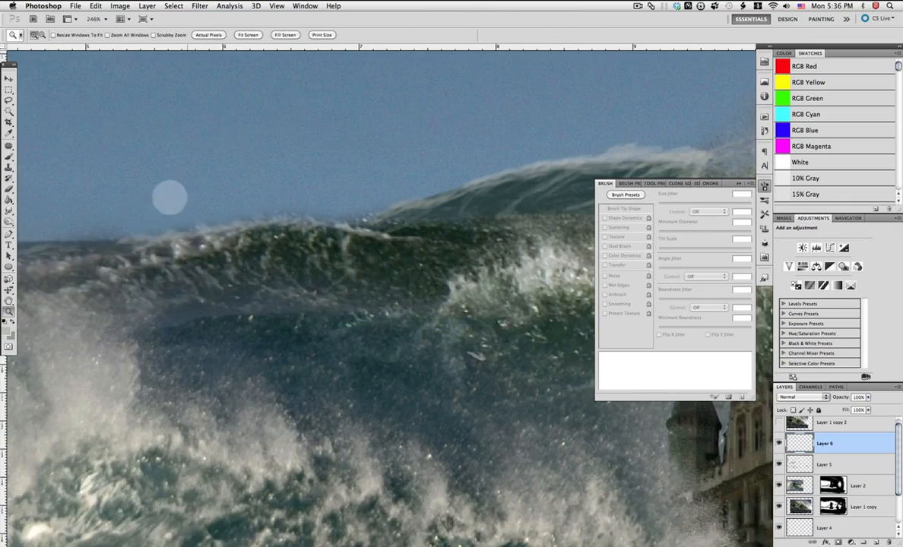
key(b)
drag(485, 174, 410, 180)
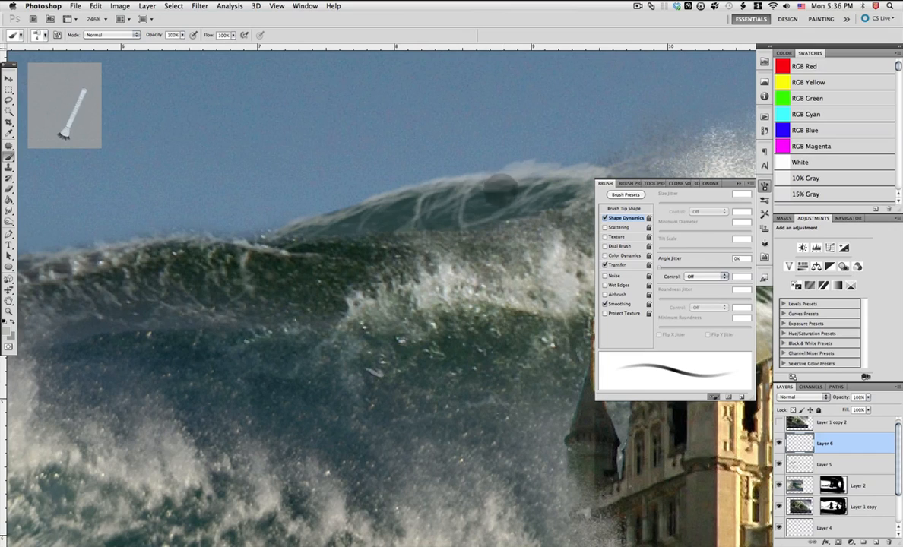
Sample dark teal and ridge tones and paint darker strokes over the new swell's face and sloping edge.
alt+click(399, 201)
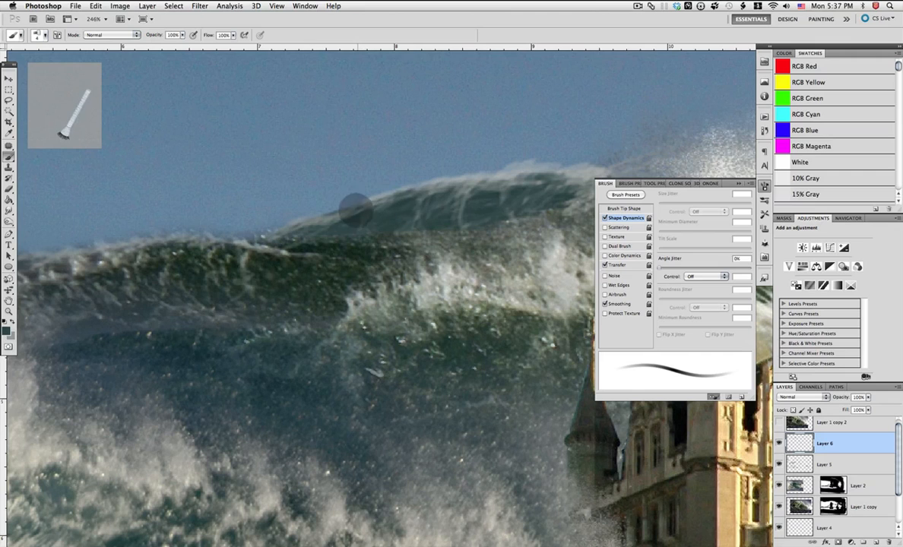
alt+click(414, 272)
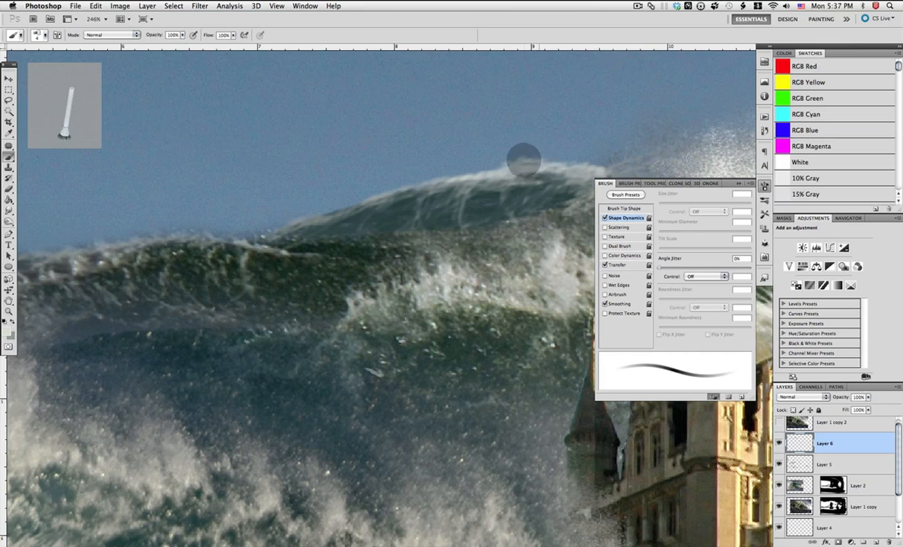
alt+click(441, 222)
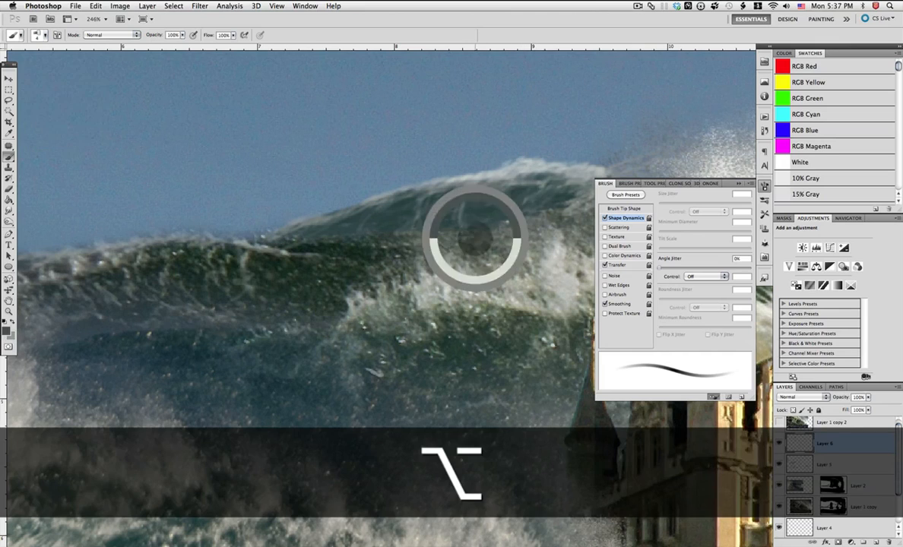
mouse_move(483, 186)
mouse_down()
mouse_move(517, 179)
mouse_move(495, 175)
mouse_move(461, 193)
mouse_move(488, 195)
mouse_move(497, 181)
mouse_move(486, 196)
mouse_move(533, 175)
mouse_move(420, 203)
mouse_move(440, 216)
mouse_move(362, 208)
mouse_move(328, 215)
mouse_move(353, 208)
mouse_move(317, 219)
mouse_up()
alt+click(496, 185)
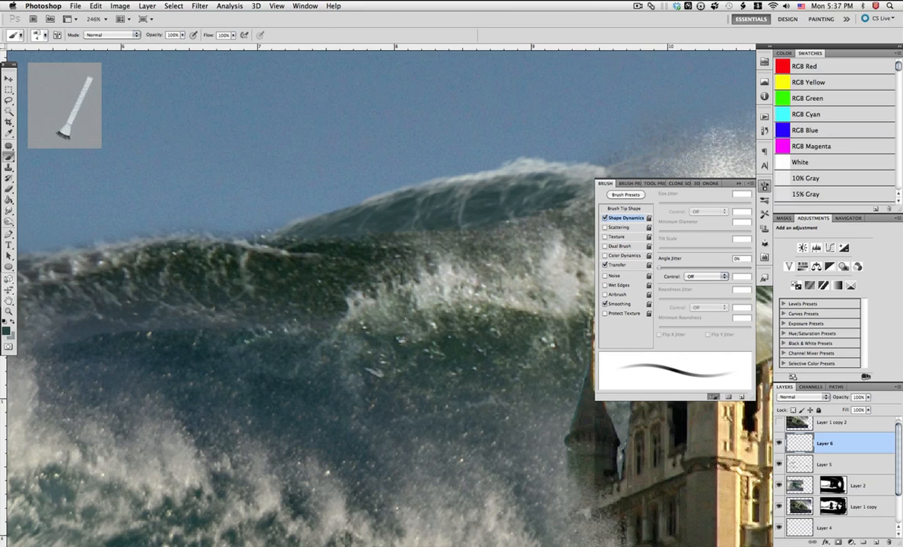
Increase the bristle brush size slightly and paint dark teal streaks across the river water in front of the left pier.
click(9, 312)
alt+click(293, 312)
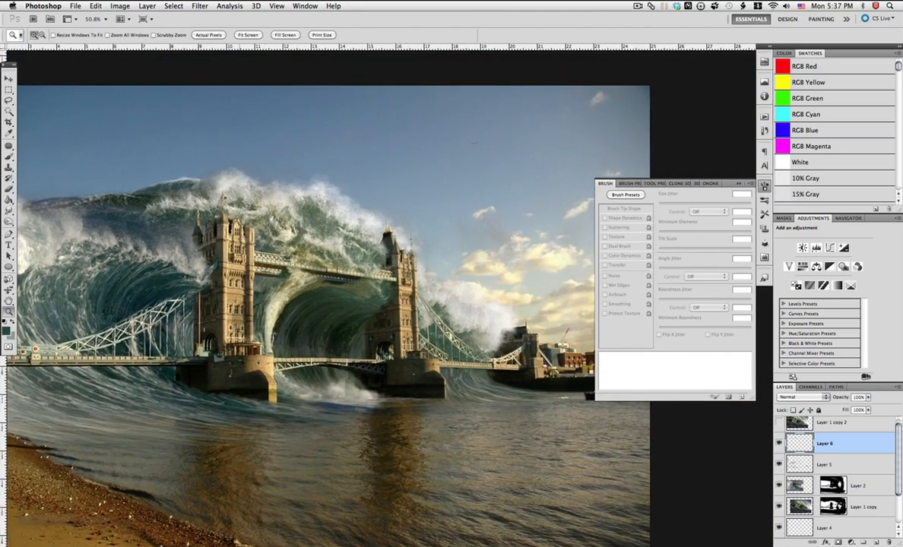
drag(352, 309, 304, 300)
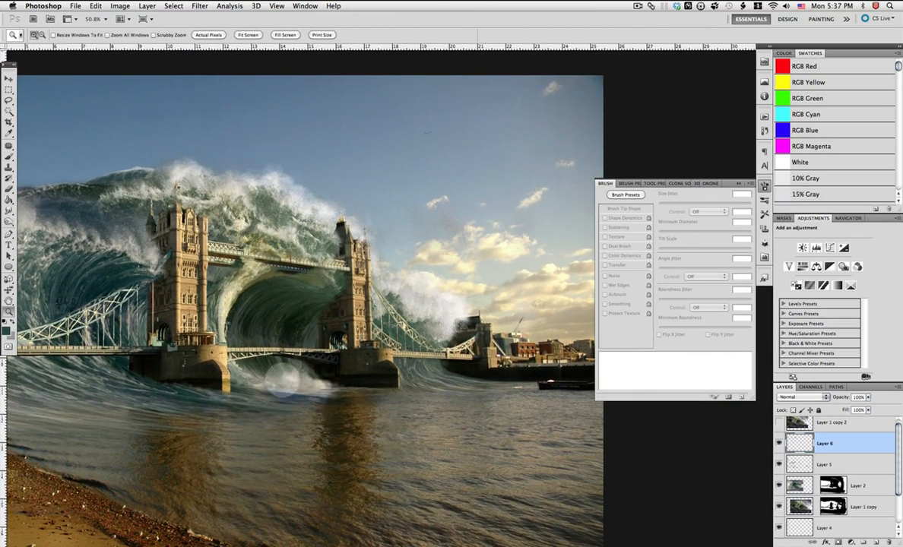
drag(94, 321, 453, 475)
key(b)
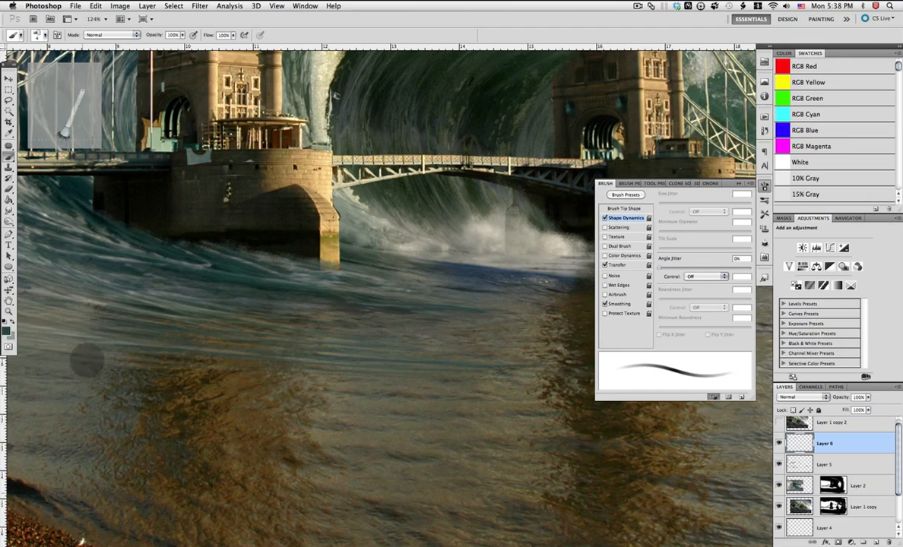
right_click(339, 354)
click(310, 287)
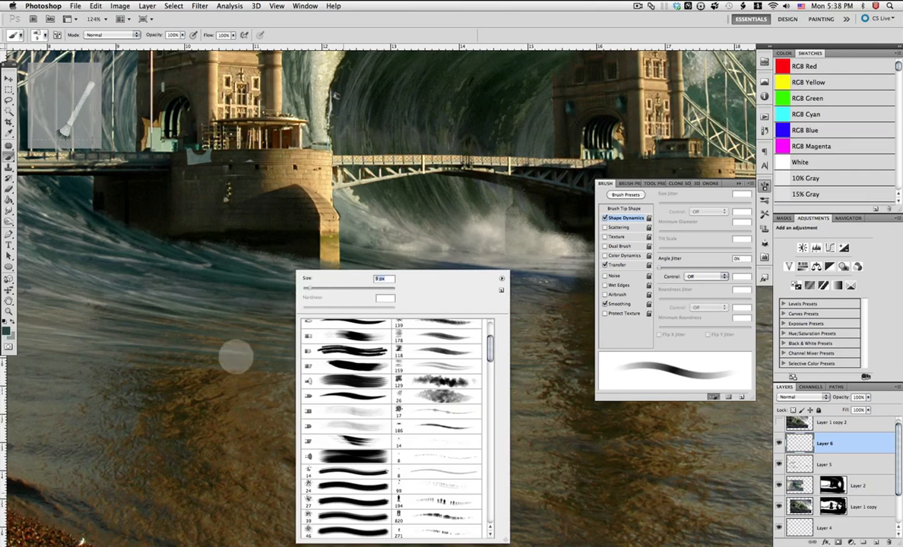
drag(256, 362, 369, 372)
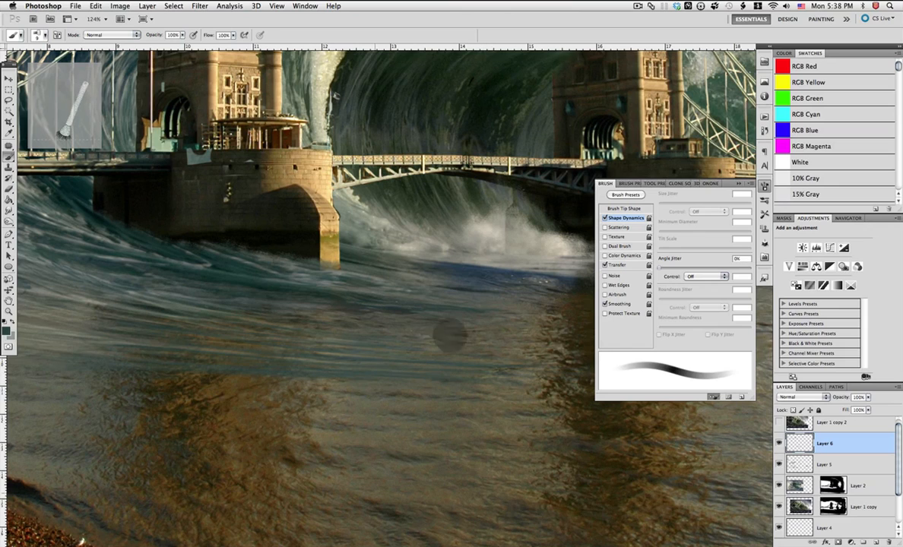
Sample dark water tones near the left pier and paint horizontal streaks over the river's surface beside its reflection.
key(alt)
alt+click(396, 313)
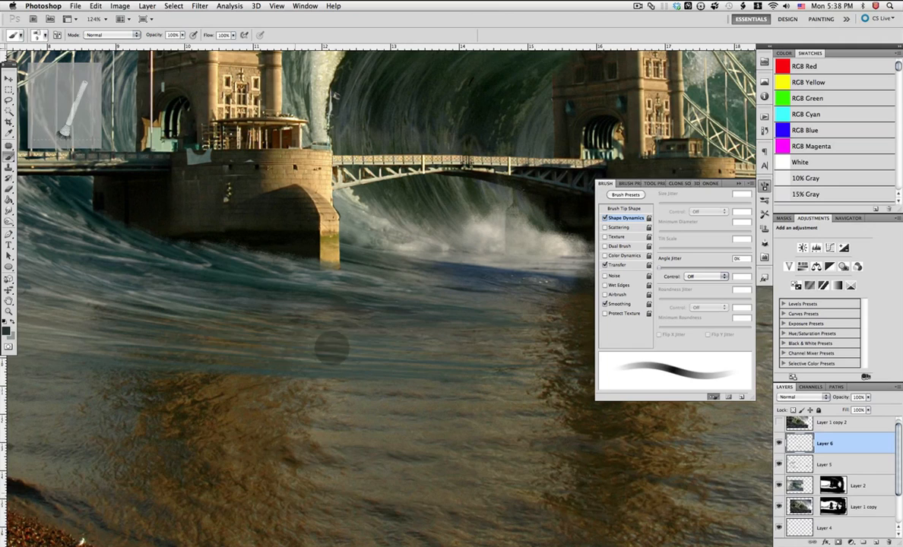
key(alt)
alt+click(338, 275)
mouse_move(437, 359)
mouse_down()
mouse_move(371, 365)
mouse_move(386, 367)
mouse_move(398, 390)
mouse_move(567, 386)
mouse_up()
drag(306, 379, 495, 391)
Resample the river tones and paint long streaks across the top of the left tower's reflection.
drag(488, 343, 370, 363)
alt+click(511, 401)
drag(359, 403, 91, 383)
alt+click(365, 395)
mouse_move(467, 407)
mouse_down()
mouse_move(458, 361)
mouse_move(193, 335)
mouse_up()
Sample foam and wave colours beneath the central span and paint strokes through the churning water there.
alt+click(359, 315)
alt+click(380, 293)
mouse_move(524, 252)
mouse_down()
mouse_move(402, 239)
mouse_move(387, 250)
mouse_move(433, 247)
mouse_up()
alt+click(372, 237)
alt+click(327, 233)
alt+click(541, 255)
mouse_move(362, 244)
mouse_down()
mouse_move(439, 254)
mouse_move(349, 232)
mouse_move(403, 231)
mouse_move(308, 231)
mouse_up()
alt+click(378, 251)
Blend the water at the foot of the central wave with strokes in sampled dark and light tones.
alt+click(366, 196)
drag(491, 272, 366, 302)
alt+click(367, 238)
drag(471, 238, 487, 237)
alt+click(286, 172)
drag(307, 206, 285, 189)
key(alt)
mouse_move(400, 257)
mouse_down()
mouse_move(290, 258)
mouse_move(372, 270)
mouse_up()
Sample grey-green water tones and paint streaks across the river between the two piers, covering the top of the right tower's reflection.
alt+click(226, 311)
drag(270, 302, 496, 328)
alt+click(418, 304)
drag(415, 302, 311, 299)
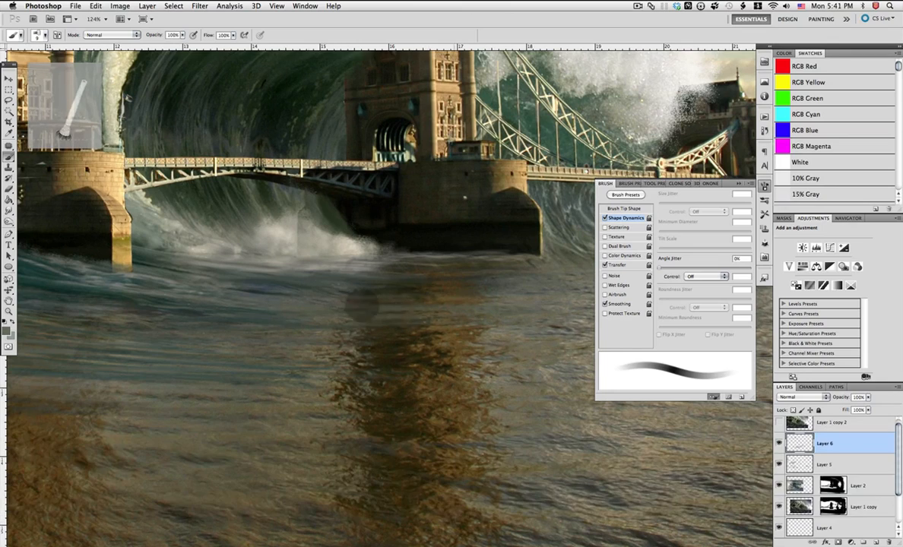
key(super+0)
Sample river and shoreline colours and paint fine streaks along the shallow water beside the beach.
alt+click(454, 392)
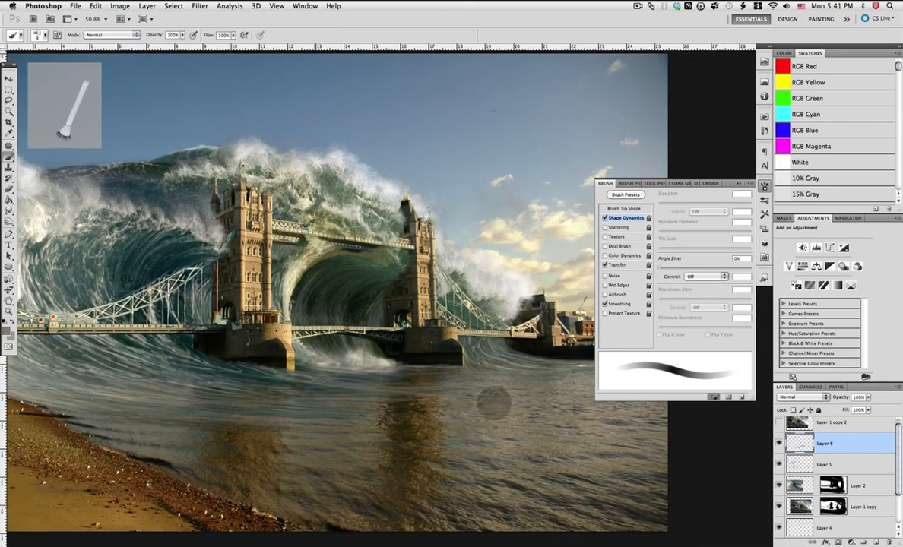
alt+click(275, 401)
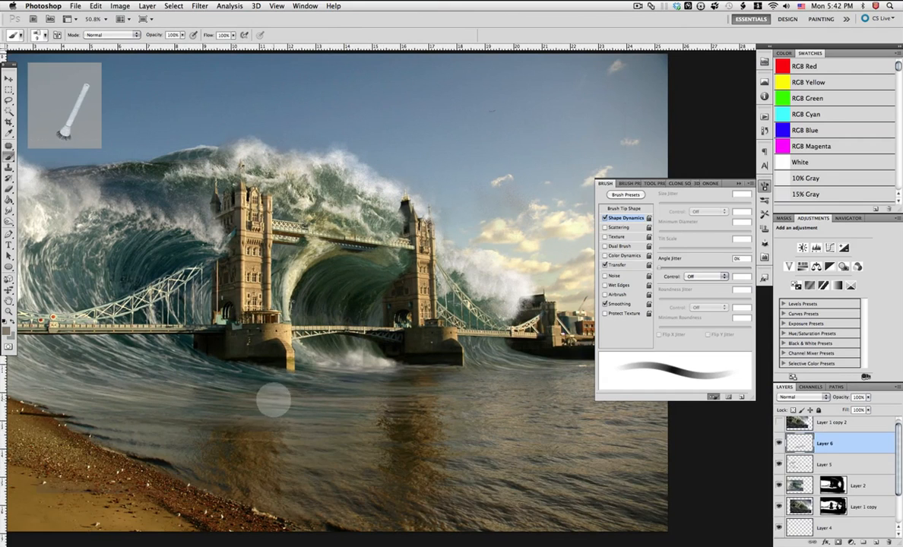
alt+click(148, 427)
drag(178, 426, 265, 439)
mouse_move(130, 417)
mouse_down()
mouse_move(250, 437)
mouse_move(204, 417)
mouse_up()
alt+click(228, 439)
alt+click(192, 424)
alt+click(286, 440)
Sample several water tones and paint streaks across the tower reflections and the river in front of the piers.
alt+click(506, 413)
mouse_move(335, 411)
mouse_down()
mouse_move(392, 397)
mouse_move(395, 413)
mouse_move(369, 419)
mouse_move(286, 403)
mouse_move(204, 404)
mouse_move(212, 437)
mouse_move(223, 435)
mouse_up()
alt+click(224, 388)
alt+click(304, 430)
mouse_move(409, 406)
mouse_down()
mouse_move(423, 408)
mouse_move(508, 354)
mouse_up()
alt+click(407, 426)
Sample dark tones near the right pier and paint streaks across the water at the bridge's base.
alt+click(346, 332)
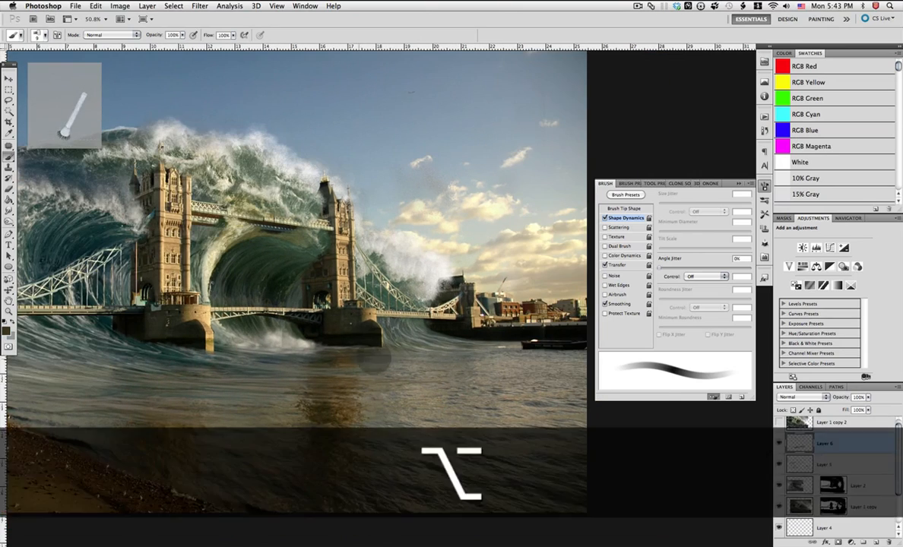
drag(346, 331, 452, 352)
alt+click(261, 321)
mouse_move(260, 321)
mouse_down()
mouse_move(324, 355)
mouse_move(195, 362)
mouse_up()
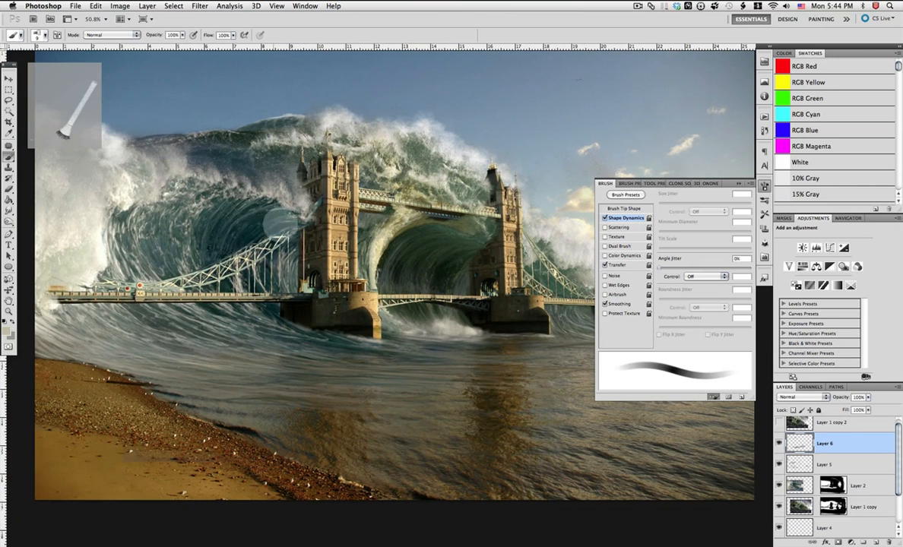
alt+click(56, 302)
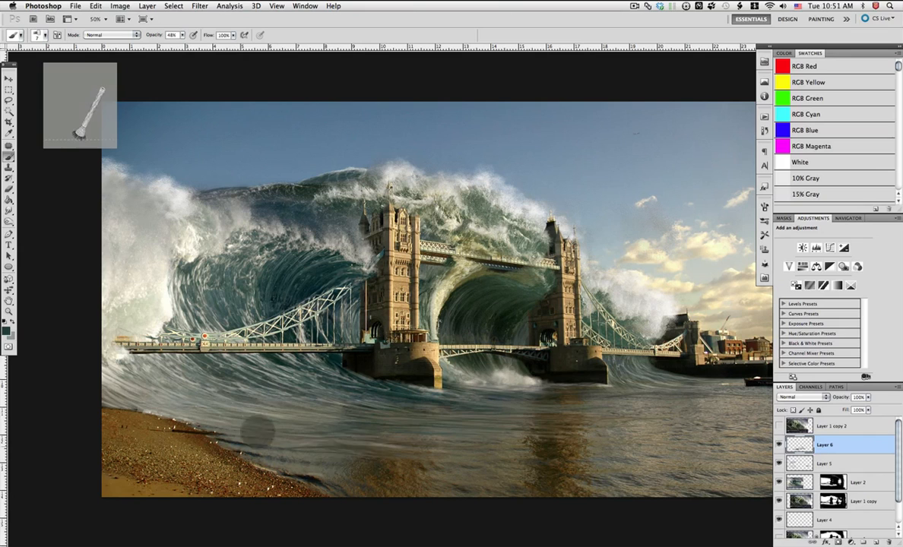
Paint water streaks from the beach edge towards the left tower's reflection, resampling grey and brown river tones.
drag(216, 420, 323, 443)
alt+click(392, 455)
drag(388, 455, 308, 438)
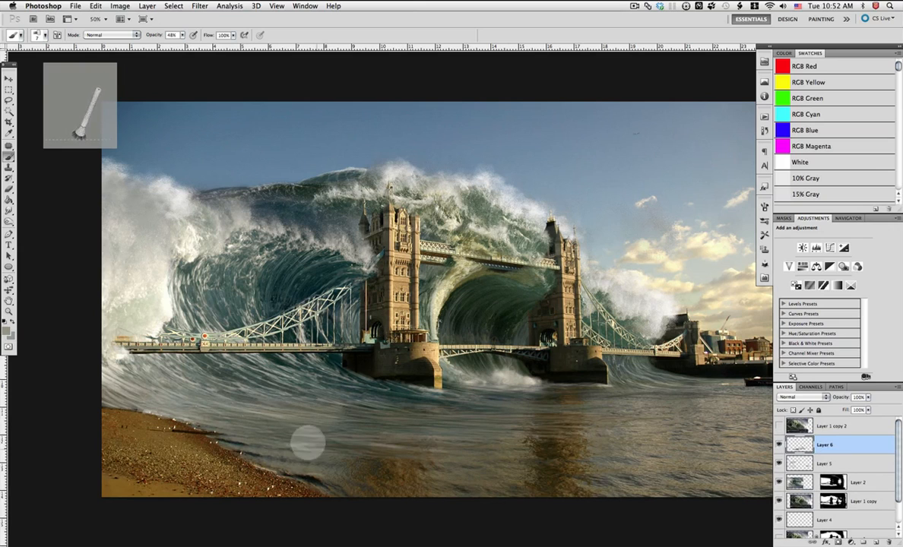
alt+click(335, 456)
mouse_move(292, 420)
mouse_down()
mouse_move(351, 447)
mouse_move(378, 438)
mouse_up()
alt+click(449, 438)
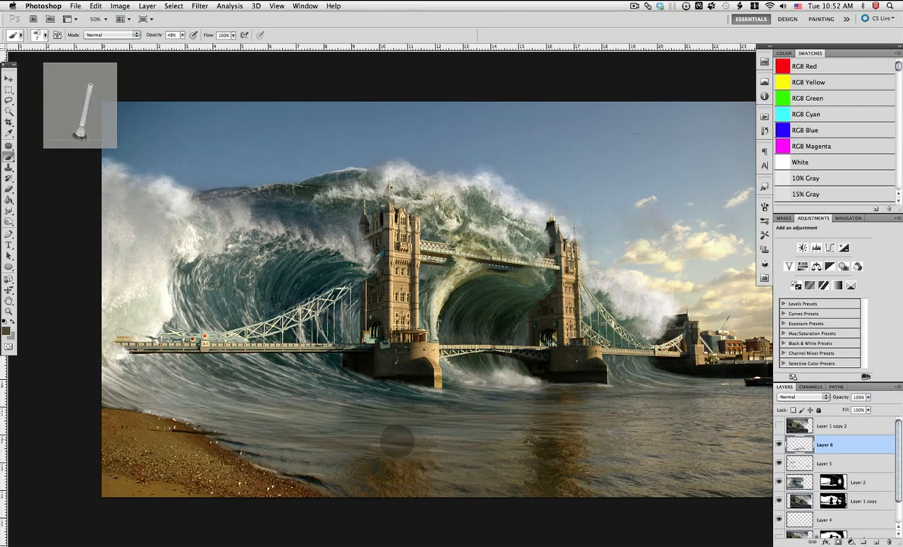
Sample lighter river tones and layer more streaks over the water between the beach and the left tower's reflection.
drag(320, 446, 304, 437)
alt+click(292, 424)
drag(290, 423, 256, 424)
alt+click(389, 411)
mouse_move(350, 433)
mouse_down()
mouse_move(314, 438)
mouse_move(282, 424)
mouse_up()
Adjust the bristle brush size and paint finer streaks over the shallows and the left tower's reflection.
right_click(318, 417)
drag(341, 289, 340, 289)
key(Return)
drag(276, 442, 240, 431)
drag(333, 443, 267, 439)
mouse_move(415, 431)
mouse_down()
mouse_move(426, 433)
mouse_move(431, 420)
mouse_up()
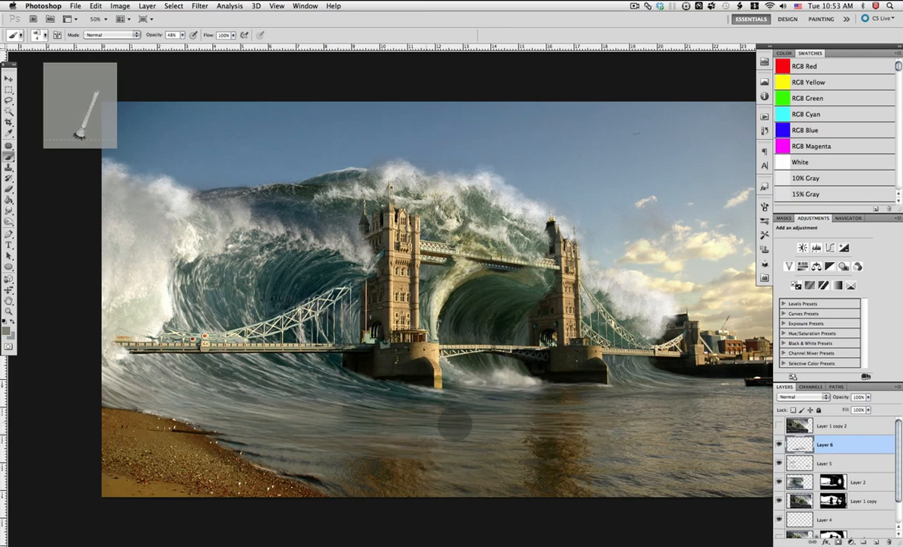
Paint streaks in the water below the left bridge span and blend the left reflection with sampled reflection tones.
drag(354, 395, 171, 385)
alt+click(370, 457)
mouse_move(347, 450)
mouse_down()
mouse_move(293, 439)
mouse_move(403, 384)
mouse_move(410, 464)
mouse_move(277, 441)
mouse_move(355, 451)
mouse_up()
alt+click(410, 460)
alt+click(408, 461)
alt+click(277, 442)
alt+click(301, 454)
Sample the water beside the left reflection and paint long horizontal streaks across the river in front of the bridge.
alt+click(423, 425)
mouse_move(433, 428)
mouse_down()
mouse_move(356, 420)
mouse_move(515, 429)
mouse_move(573, 409)
mouse_move(522, 411)
mouse_move(490, 403)
mouse_up()
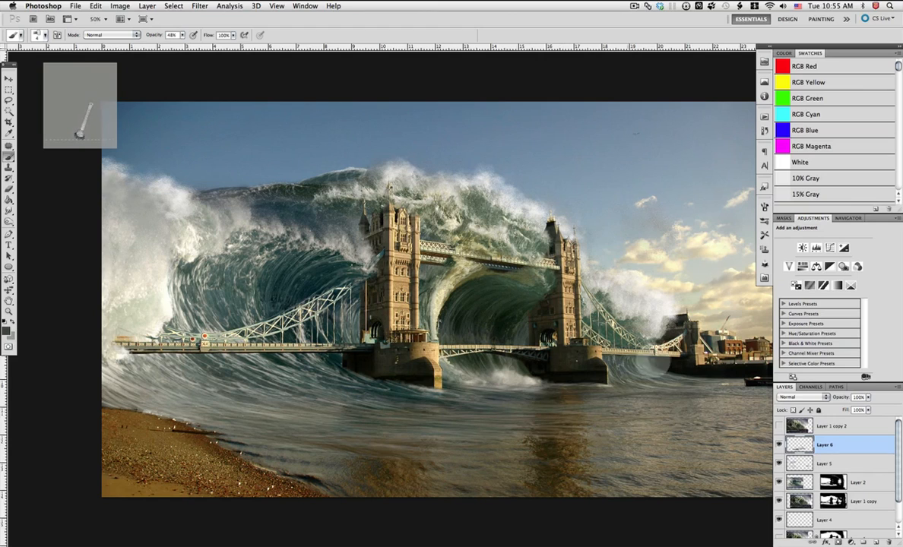
mouse_move(538, 409)
mouse_down()
mouse_move(453, 433)
mouse_move(443, 423)
mouse_up()
mouse_move(444, 414)
mouse_down()
mouse_move(416, 430)
mouse_move(285, 415)
mouse_up()
drag(293, 426, 343, 434)
Sample dark teal from the left wave's curl and paint streaks down its face and through the water under the deck.
alt+click(289, 248)
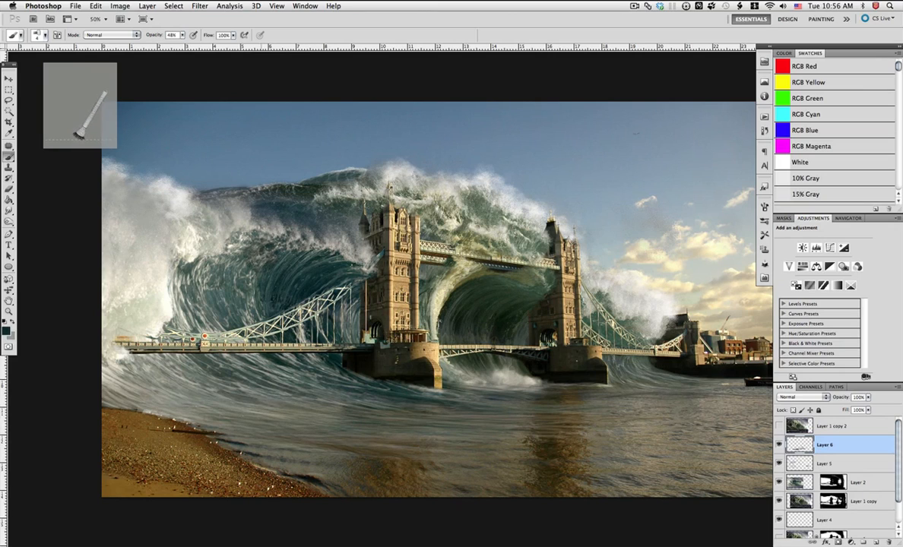
mouse_move(230, 247)
mouse_down()
mouse_move(234, 283)
mouse_move(200, 257)
mouse_move(231, 234)
mouse_move(203, 299)
mouse_move(162, 283)
mouse_up()
mouse_move(186, 362)
mouse_down()
mouse_move(179, 345)
mouse_move(203, 350)
mouse_up()
mouse_move(163, 374)
mouse_down()
mouse_move(192, 395)
mouse_move(175, 396)
mouse_move(318, 427)
mouse_move(405, 399)
mouse_up()
Sample a dark tone from the top of the right tower's reflection and paint a streak out into the river.
alt+click(540, 409)
alt+click(564, 404)
mouse_move(546, 412)
mouse_down()
mouse_move(576, 406)
mouse_move(498, 428)
mouse_up()
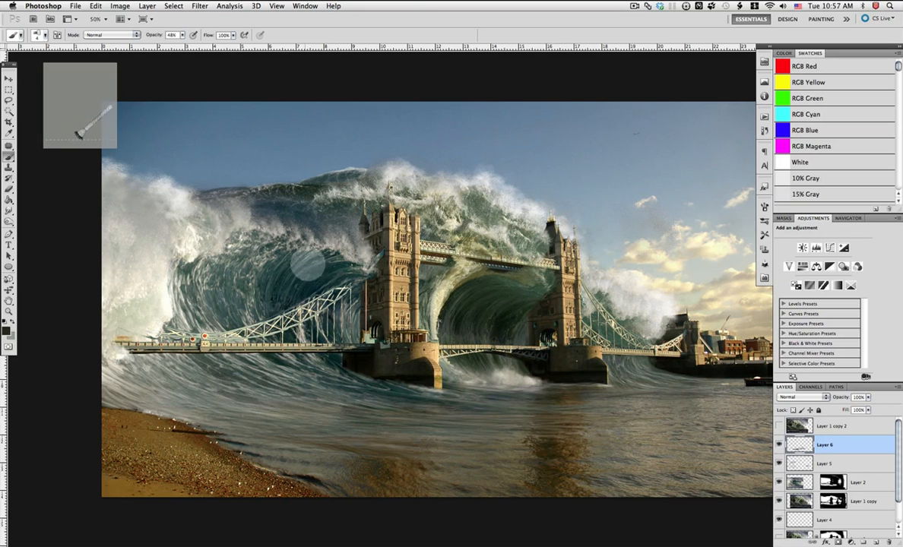
Add a Black & White adjustment layer above Layer 6 with Reds 51, Yellows 46, Greens 43, Cyans 67 and Blues 7.
key(Tab)
key(Tab)
key(Tab)
click(837, 541)
click(845, 457)
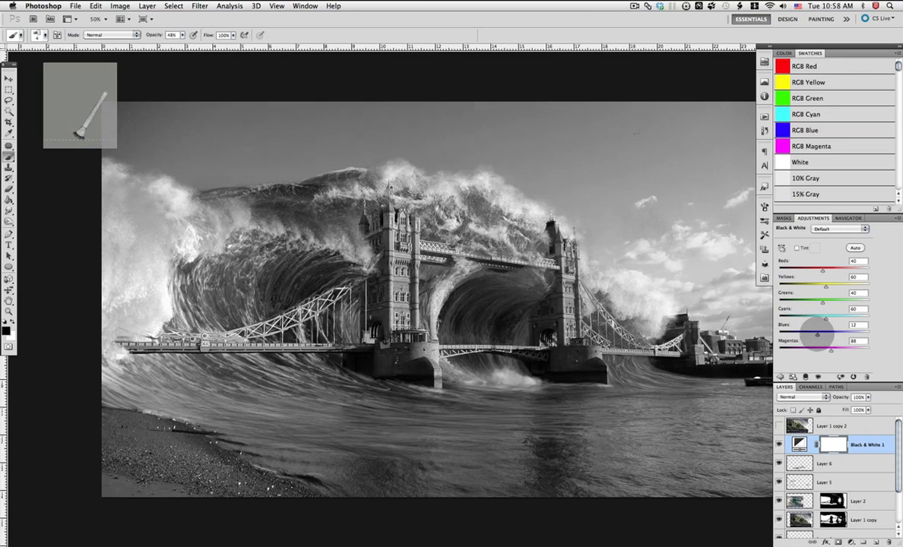
drag(826, 316, 822, 316)
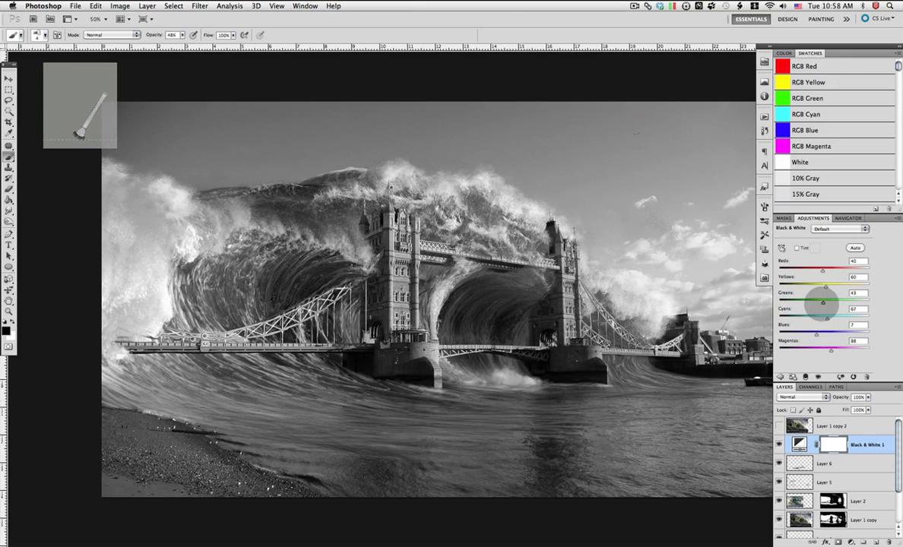
drag(833, 286, 819, 287)
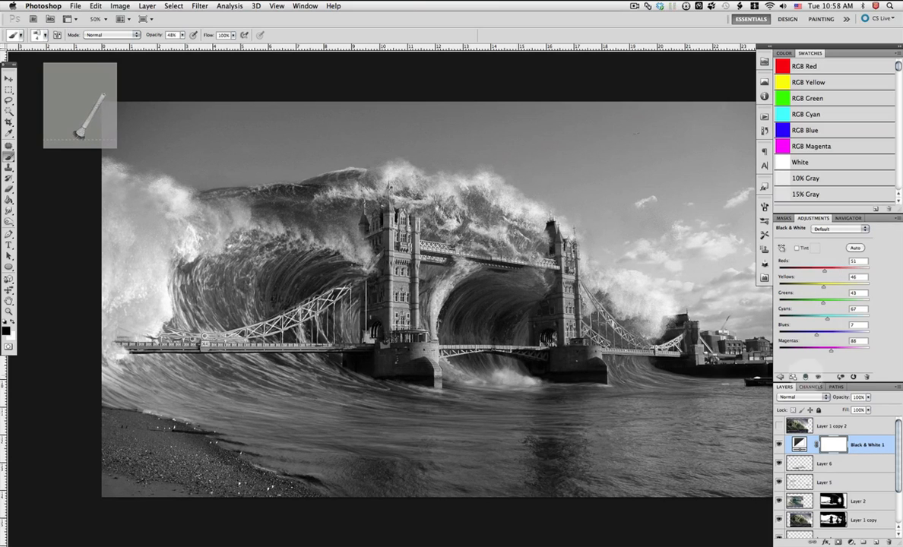
Try Overlay on the Black & White adjustment layer, and settle on Multiply as its blend mode.
click(799, 397)
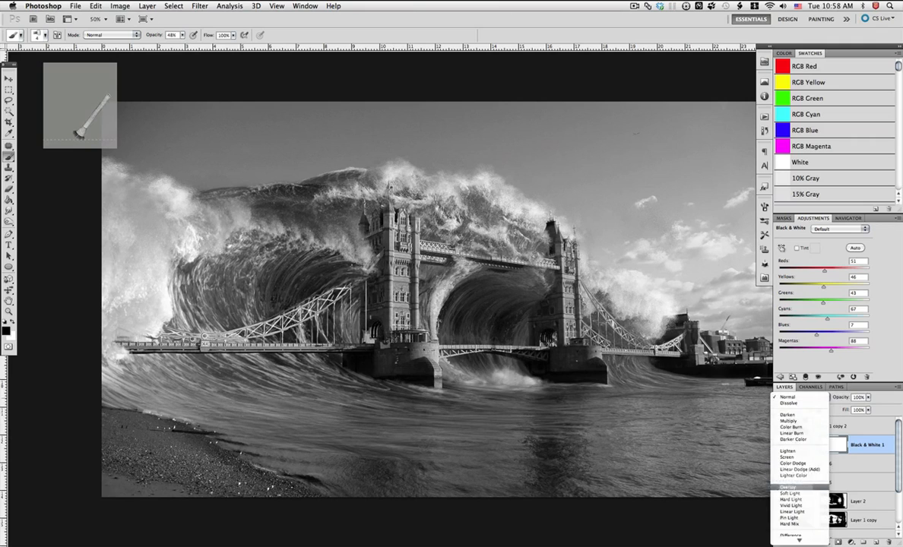
click(795, 488)
click(802, 397)
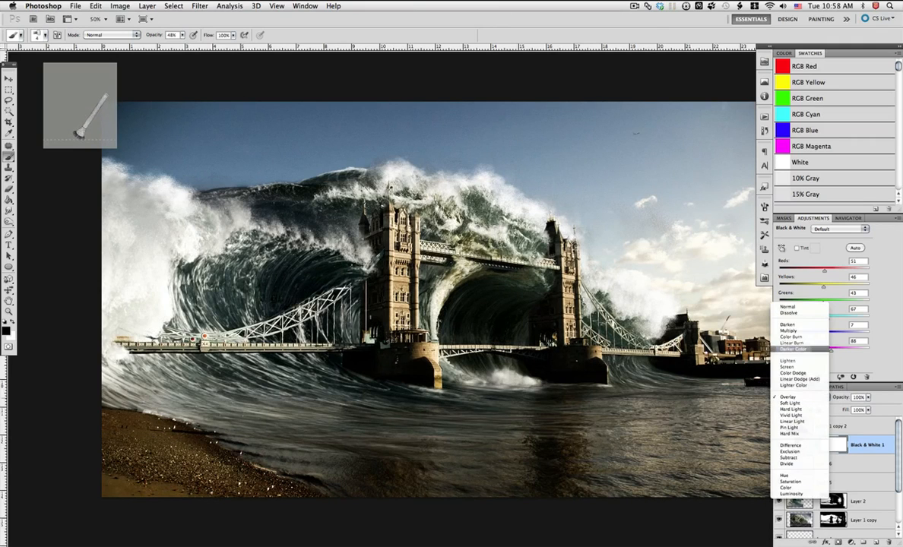
click(791, 331)
drag(624, 320, 543, 318)
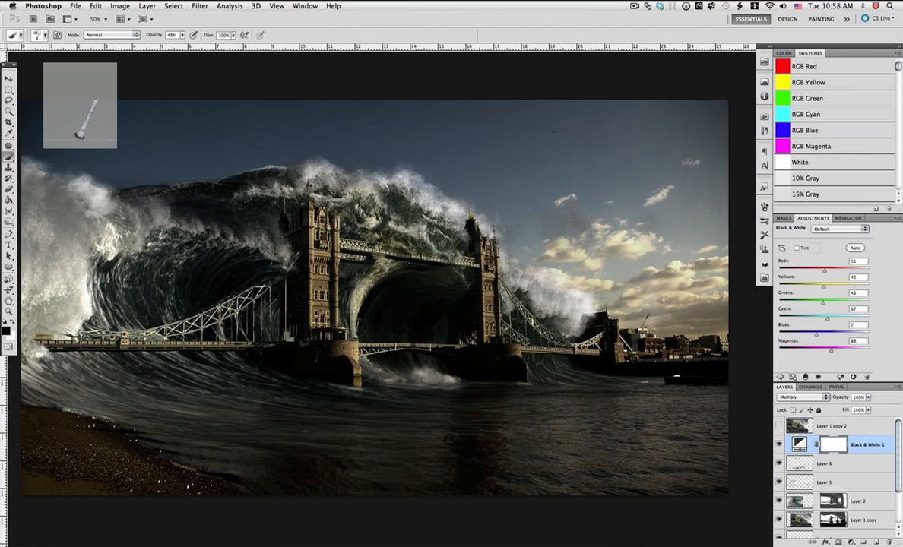
Toggle the visibility of Layer 2 and Layer 1 copy to identify which wave each one holds.
click(783, 501)
click(779, 501)
click(780, 501)
click(780, 520)
click(779, 520)
Target Layer 1 copy's mask with a soft 94 px brush at 100% opacity.
click(830, 520)
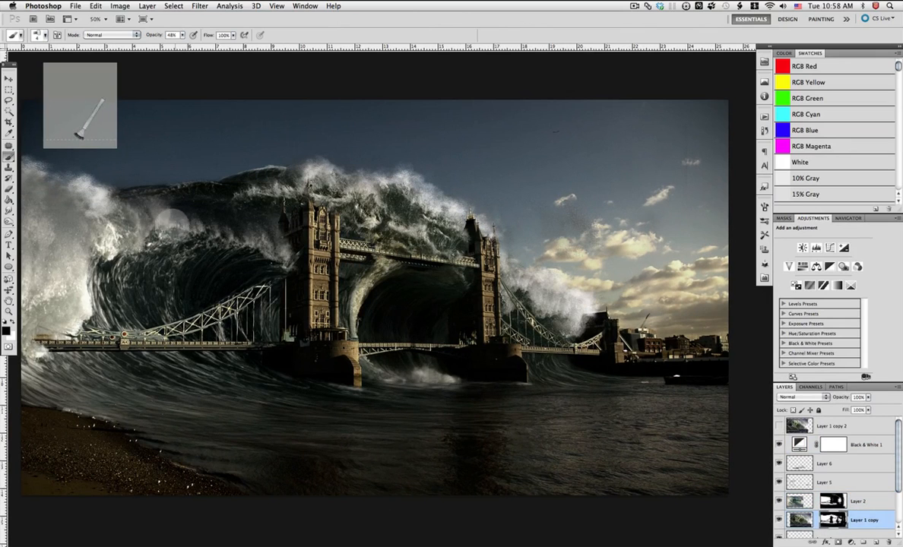
right_click(239, 222)
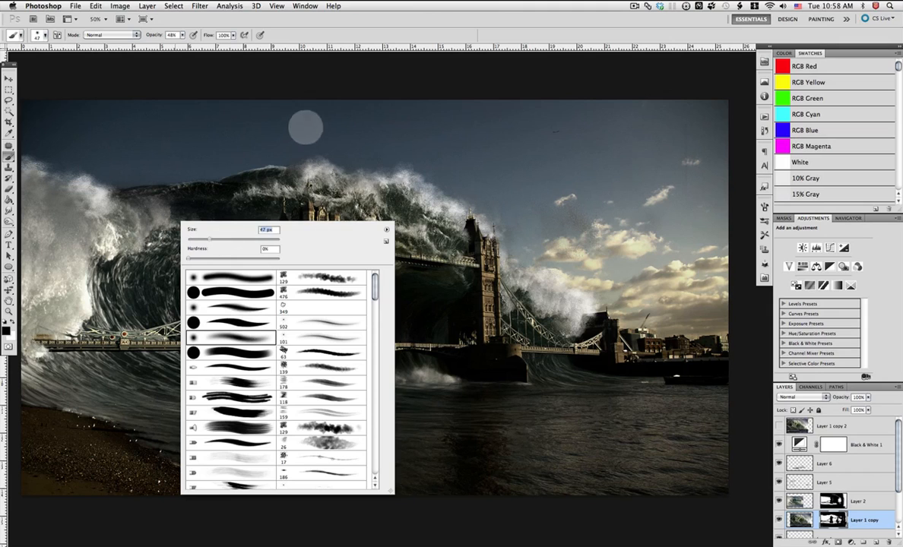
drag(210, 240, 230, 240)
click(373, 76)
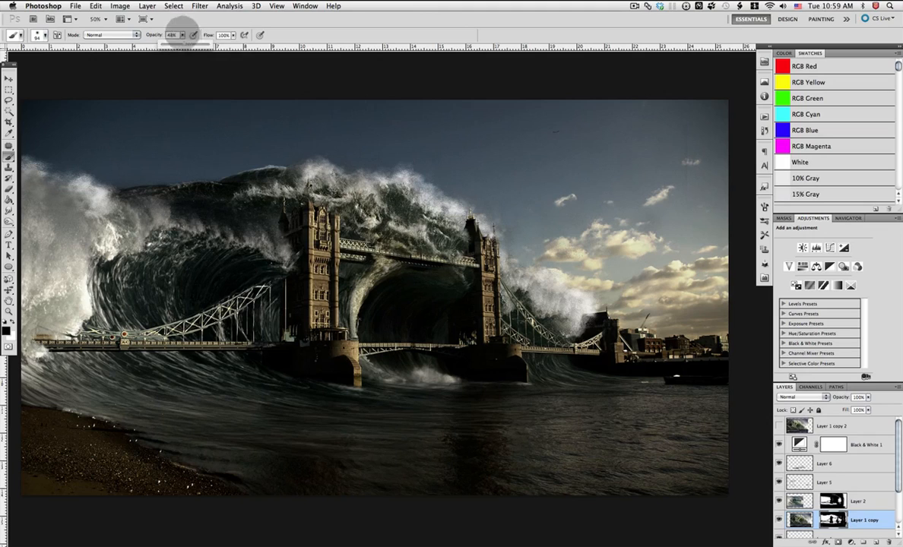
drag(182, 35, 209, 38)
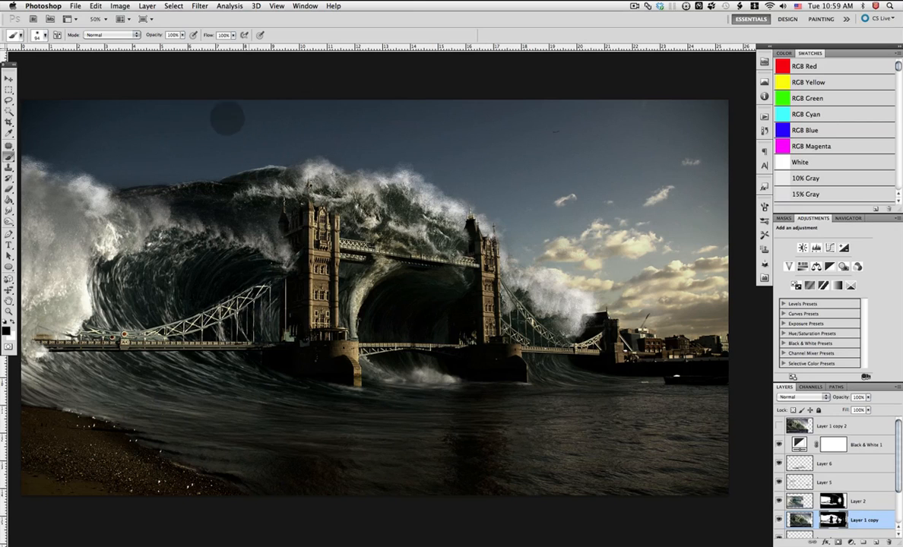
Paint black at 50% opacity on the Black & White mask with a soft 862 px brush, lifting the darkening from the bridge and waves.
click(867, 444)
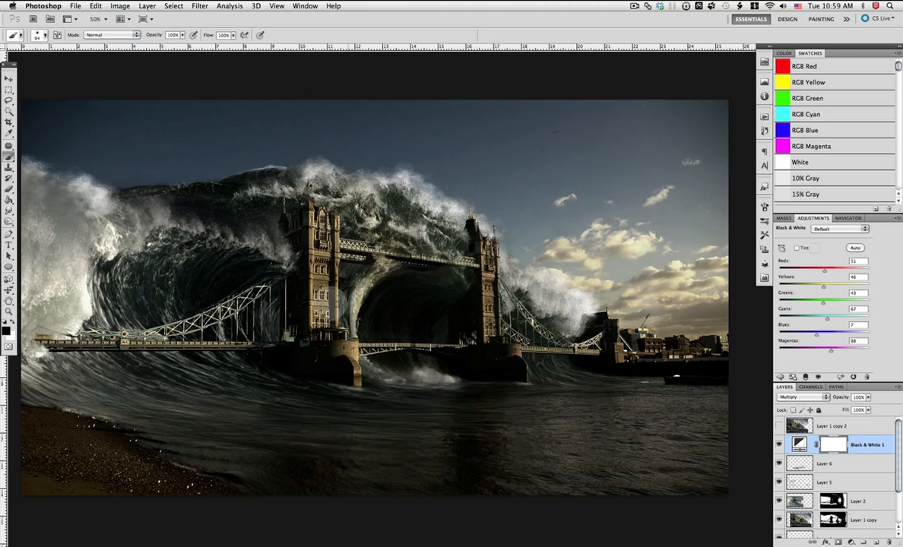
right_click(315, 277)
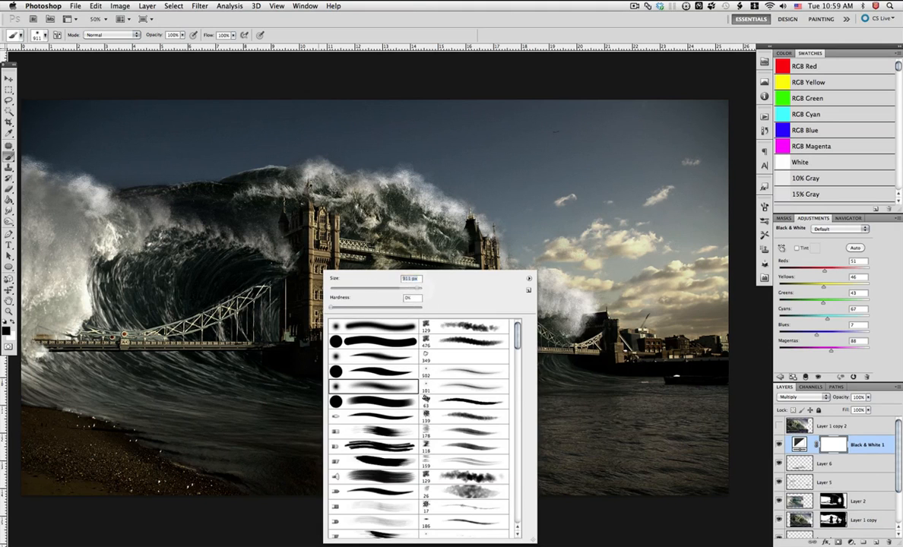
click(182, 35)
drag(621, 304, 114, 285)
drag(175, 324, 576, 360)
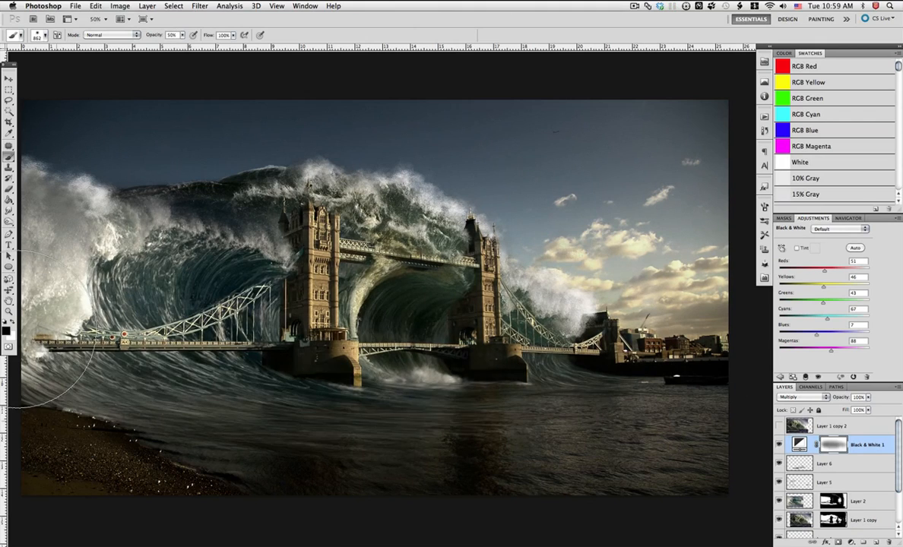
drag(30, 373, 507, 304)
mouse_move(123, 284)
mouse_down()
mouse_move(263, 397)
mouse_move(141, 201)
mouse_move(460, 377)
mouse_move(745, 410)
mouse_move(578, 327)
mouse_move(707, 304)
mouse_up()
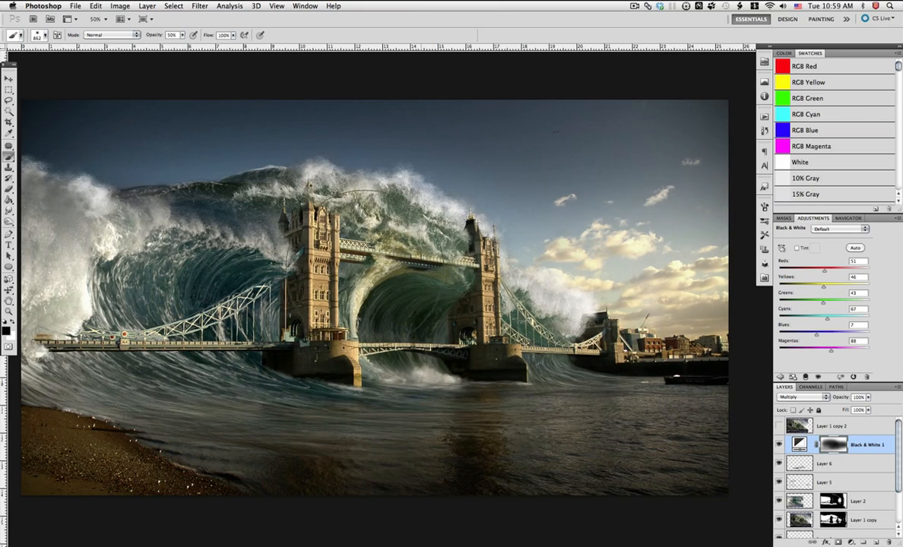
drag(87, 229, 127, 299)
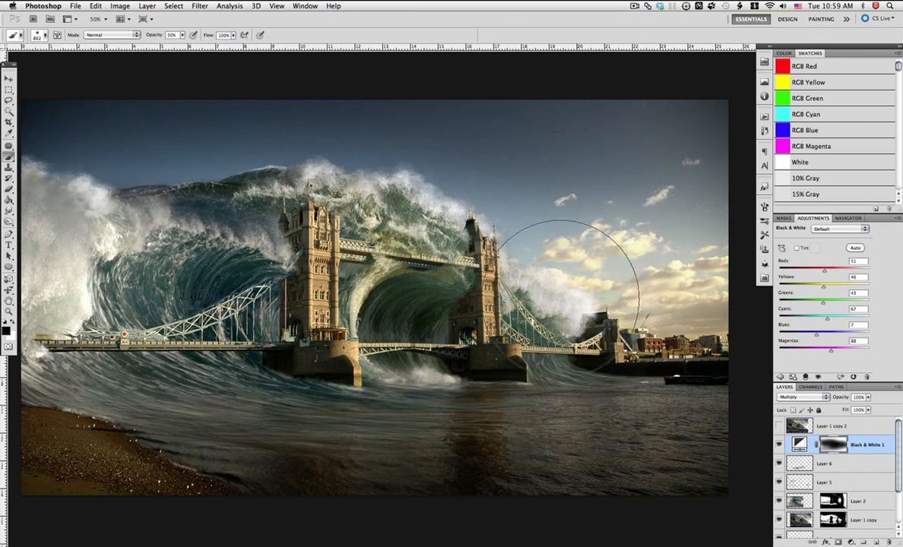
Touch up the Black & White mask above the left wave with a 370 px brush, undoing the first stroke and swapping the paint colours.
right_click(384, 274)
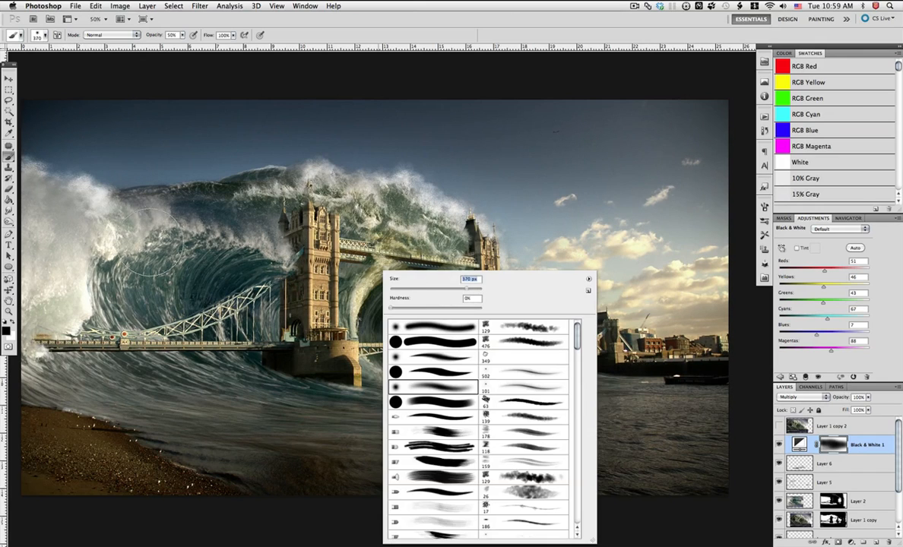
key(Return)
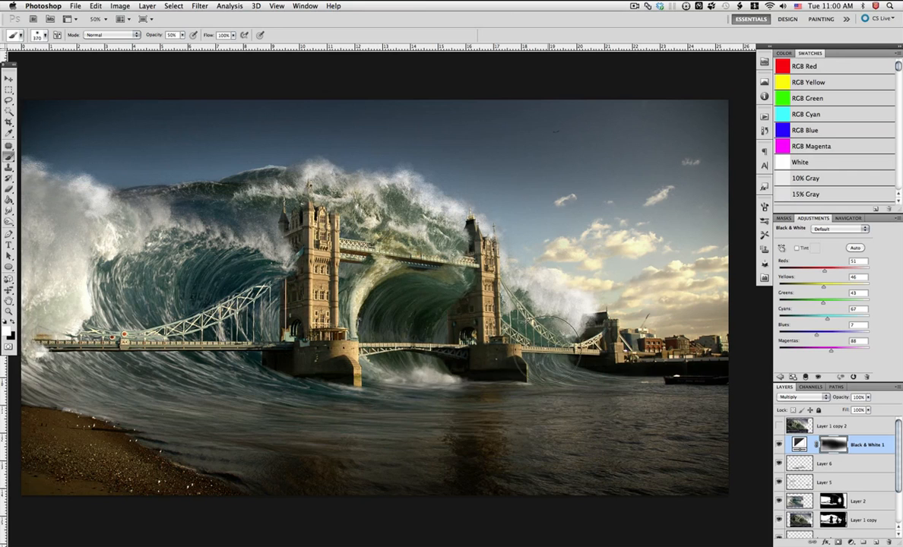
mouse_move(83, 191)
mouse_down()
mouse_move(81, 202)
mouse_move(15, 167)
mouse_move(177, 175)
mouse_up()
key(super+z)
right_click(313, 268)
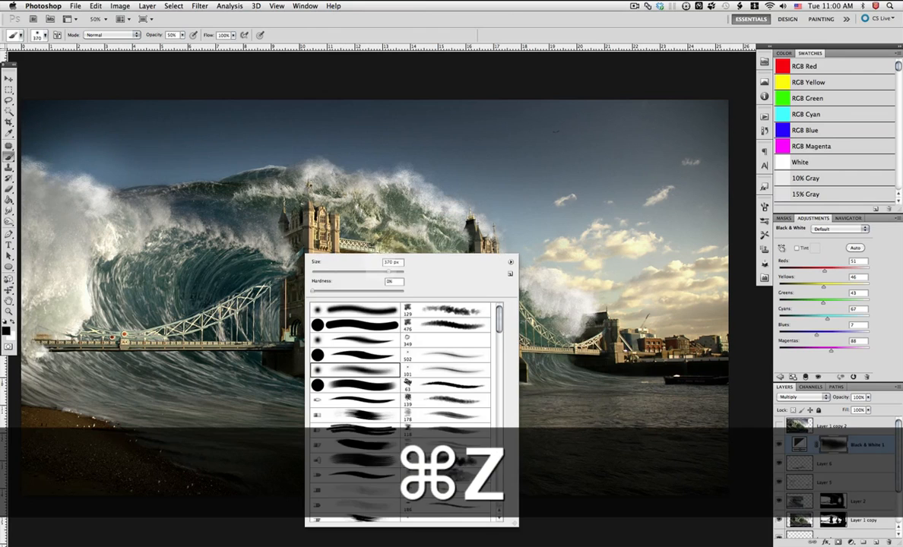
click(13, 323)
drag(196, 156, 274, 142)
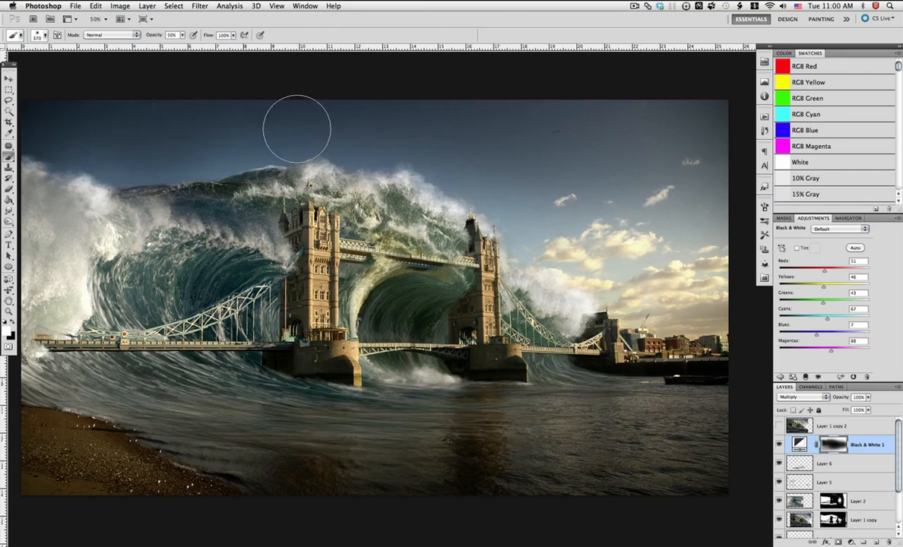
Paint black on the Black & White mask with a 618 px brush, brightening the sky and waves around the bridge.
right_click(244, 222)
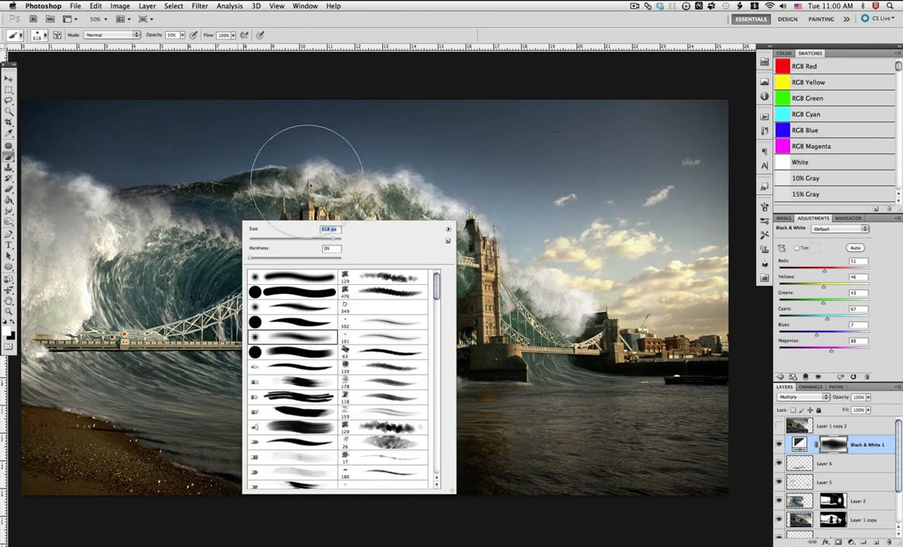
key(Return)
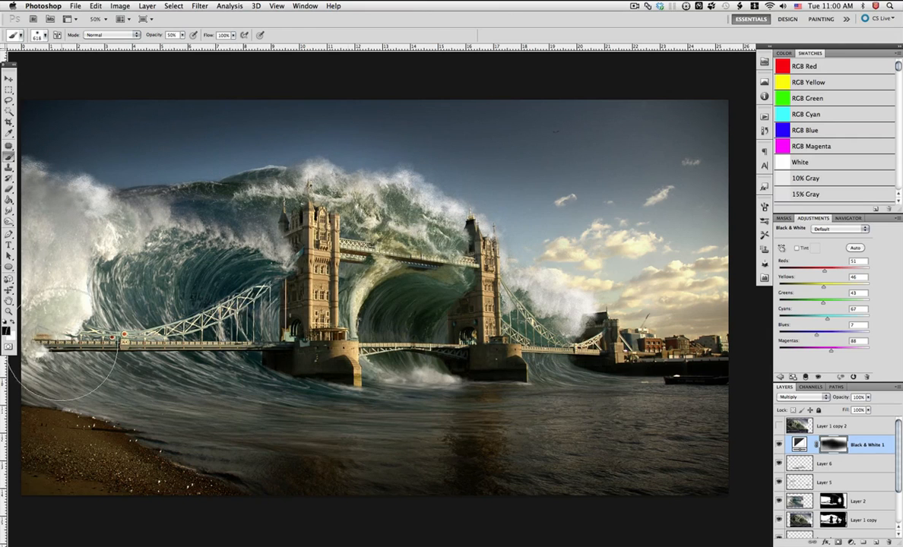
drag(616, 220, 316, 313)
mouse_move(664, 163)
mouse_down()
mouse_move(753, 259)
mouse_move(100, 309)
mouse_up()
drag(382, 145, 590, 317)
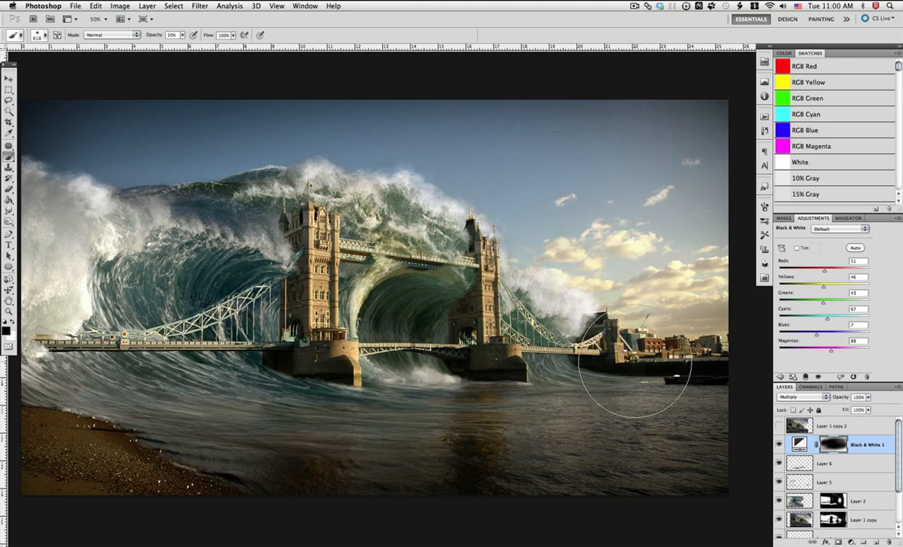
drag(161, 130, 52, 235)
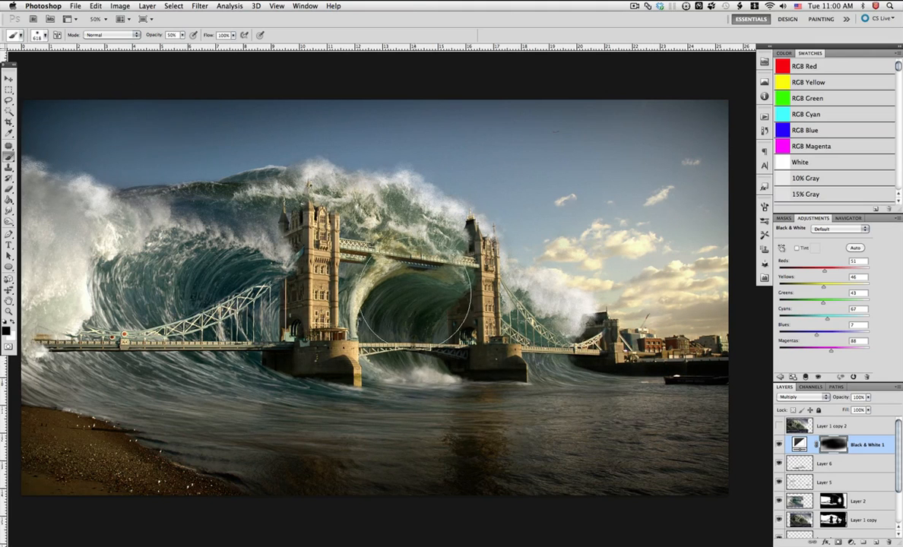
Add a Photo Filter adjustment layer using Warming Filter (85) at 72% density.
click(852, 542)
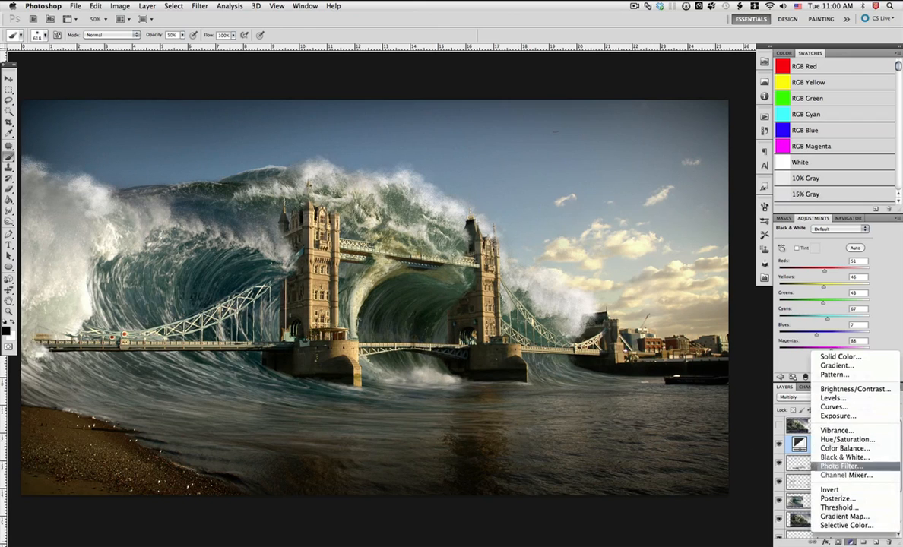
click(840, 466)
drag(802, 297, 867, 297)
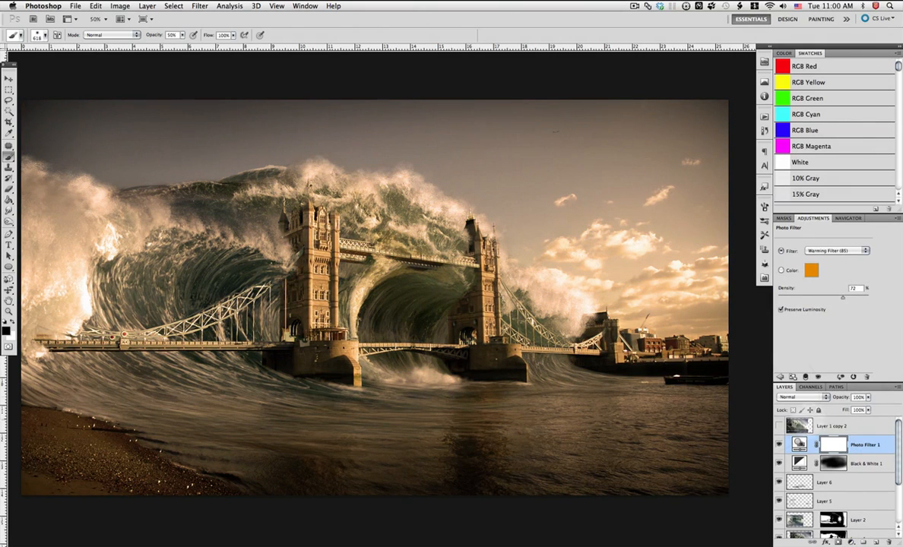
Paint black on the Photo Filter mask with a soft 911 px brush to remove the warm tint from the waves, bridge and central sky.
right_click(238, 288)
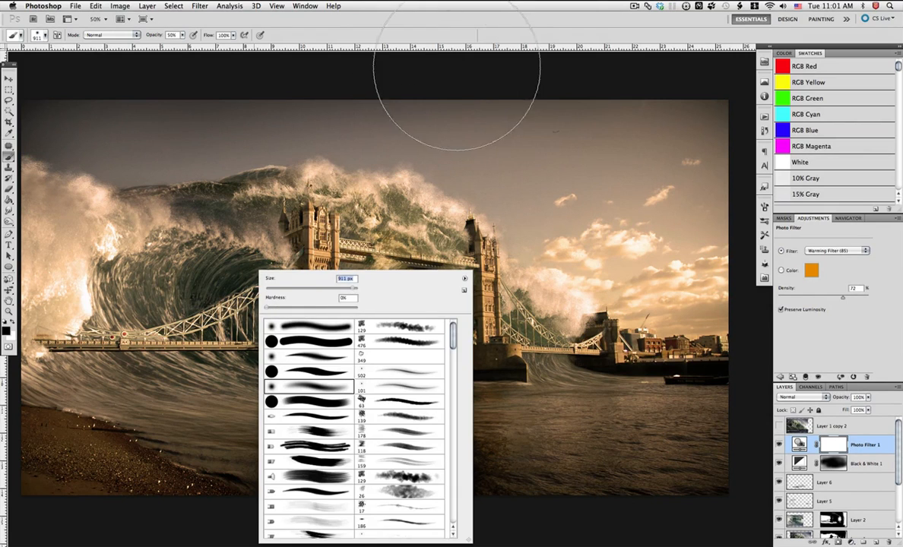
key(Return)
mouse_move(559, 396)
mouse_down()
mouse_move(445, 401)
mouse_move(302, 348)
mouse_up()
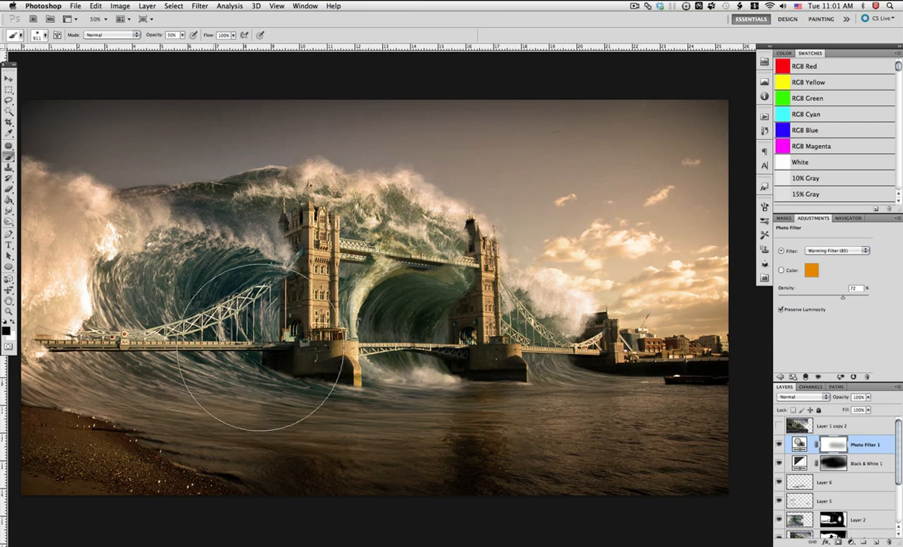
mouse_move(620, 138)
mouse_down()
mouse_move(466, 417)
mouse_move(498, 384)
mouse_up()
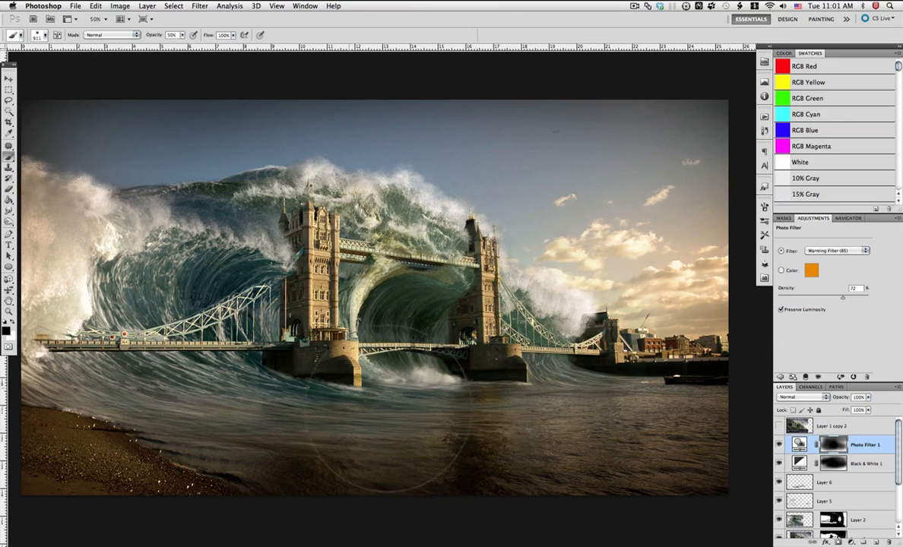
Paint white on the Photo Filter mask with a 102 px brush to restore the warm tint on both towers and parts of the spans.
right_click(372, 272)
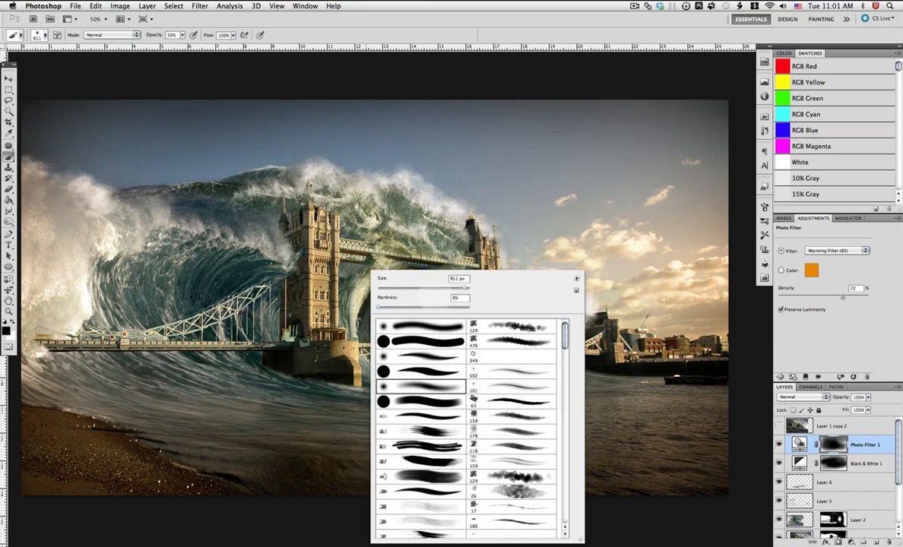
drag(453, 289, 423, 290)
click(12, 322)
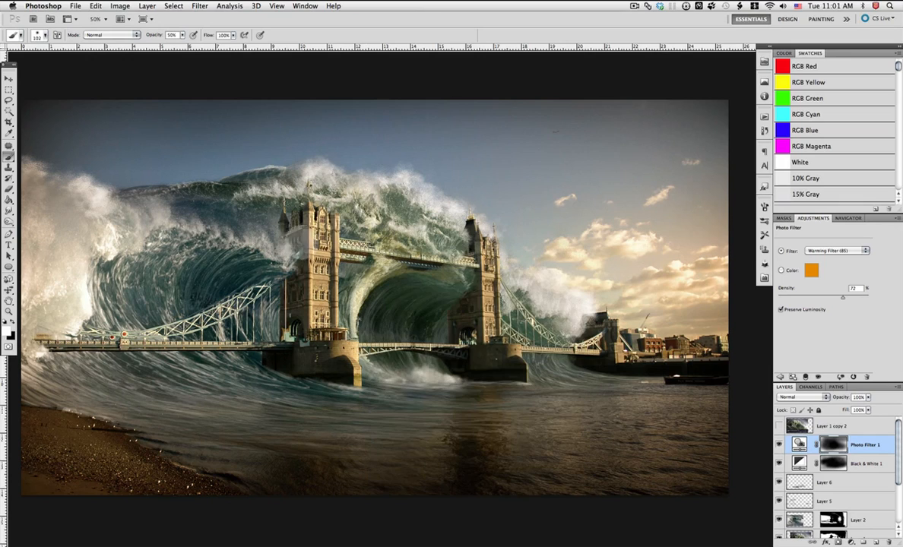
mouse_move(302, 224)
mouse_down()
mouse_move(305, 209)
mouse_move(329, 329)
mouse_move(353, 353)
mouse_up()
mouse_move(475, 266)
mouse_down()
mouse_move(480, 291)
mouse_move(564, 310)
mouse_up()
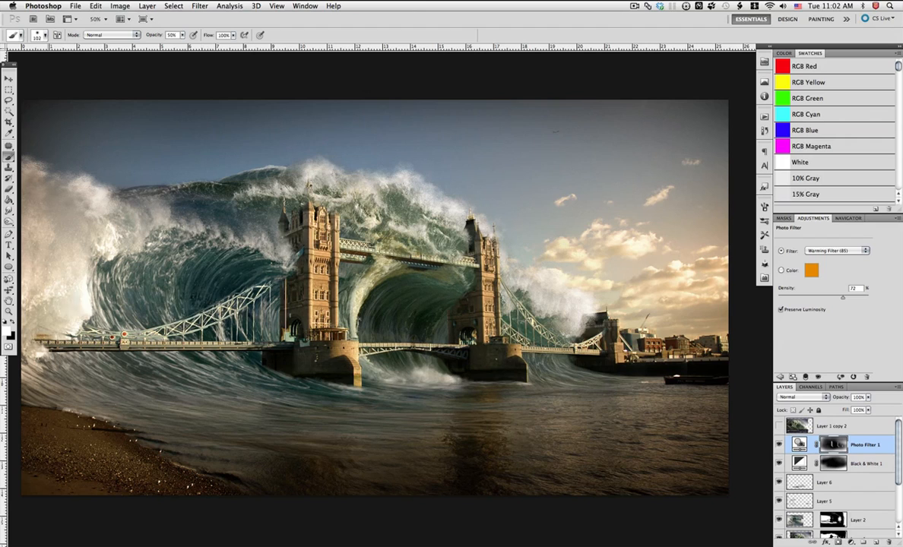
mouse_move(183, 271)
mouse_down()
mouse_move(197, 359)
mouse_move(98, 281)
mouse_move(182, 250)
mouse_move(227, 298)
mouse_move(161, 263)
mouse_move(185, 325)
mouse_up()
click(13, 323)
right_click(210, 287)
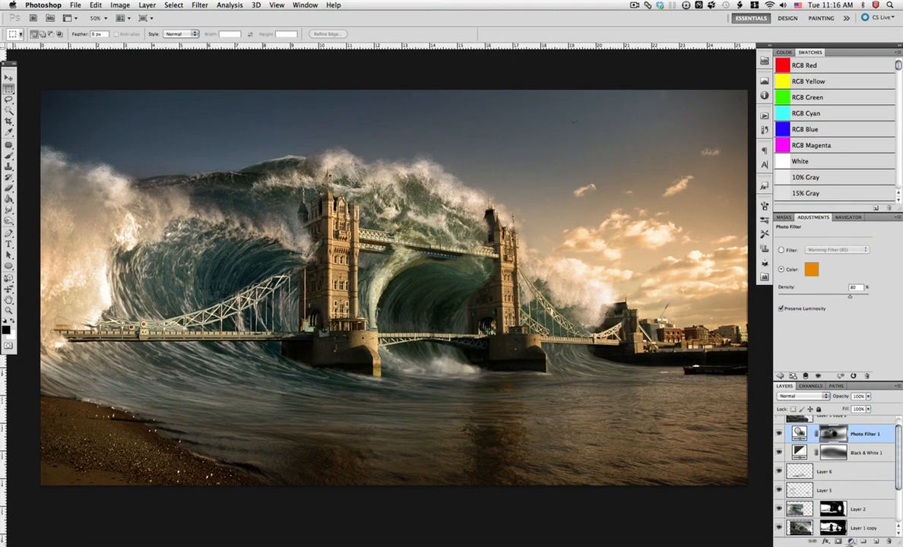
Add a second Photo Filter adjustment layer using Cooling Filter (82) at 31% density.
click(851, 541)
click(841, 466)
click(833, 250)
click(833, 271)
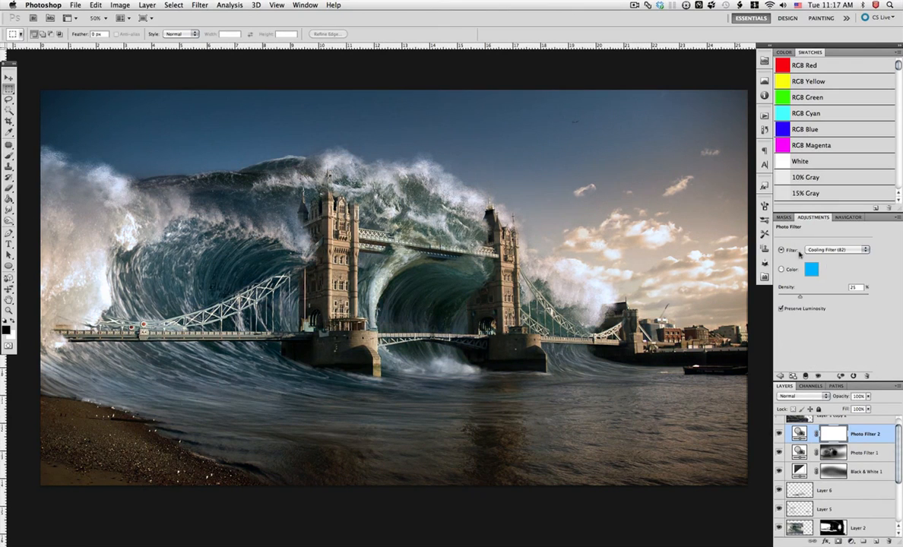
drag(799, 296, 807, 298)
Fill the Photo Filter 2 mask with black, and paint white with a soft 85 px brush to cool the hollows of the waves.
click(8, 199)
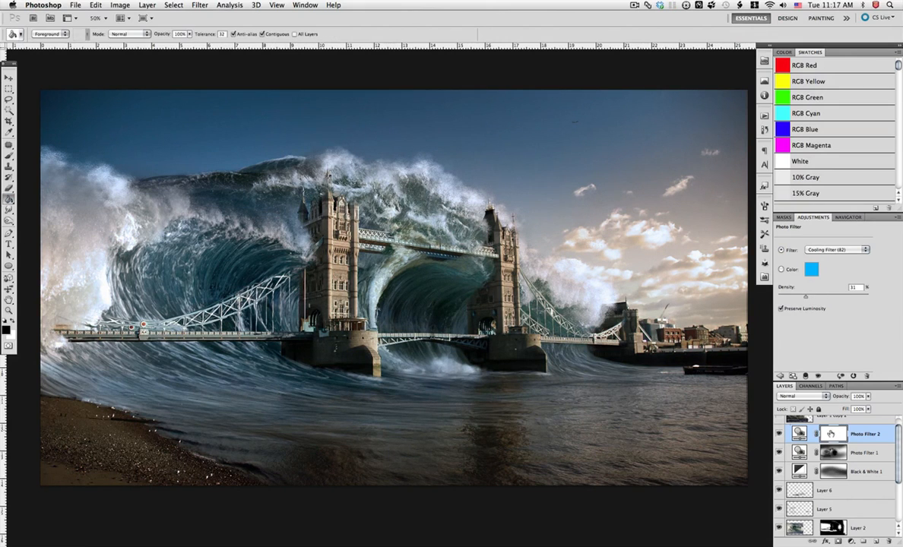
click(586, 379)
click(11, 157)
right_click(238, 242)
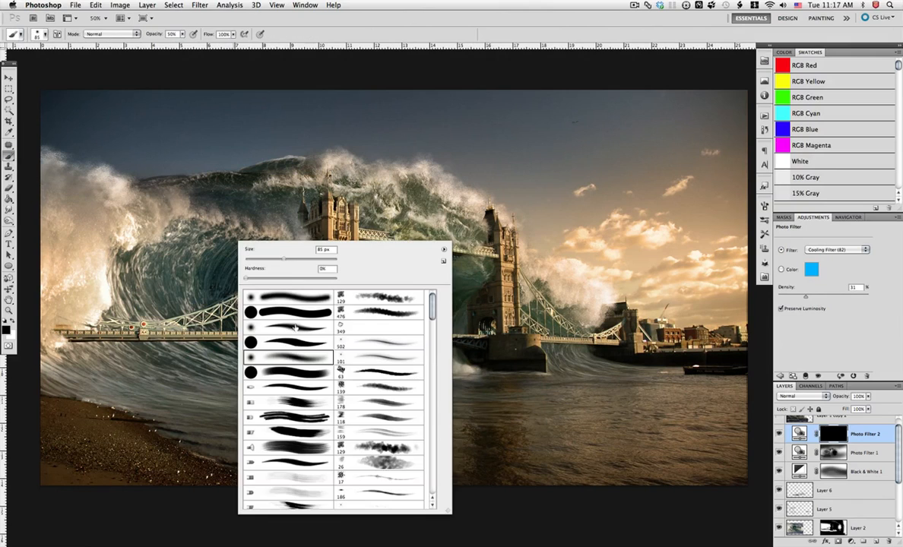
click(359, 66)
click(13, 322)
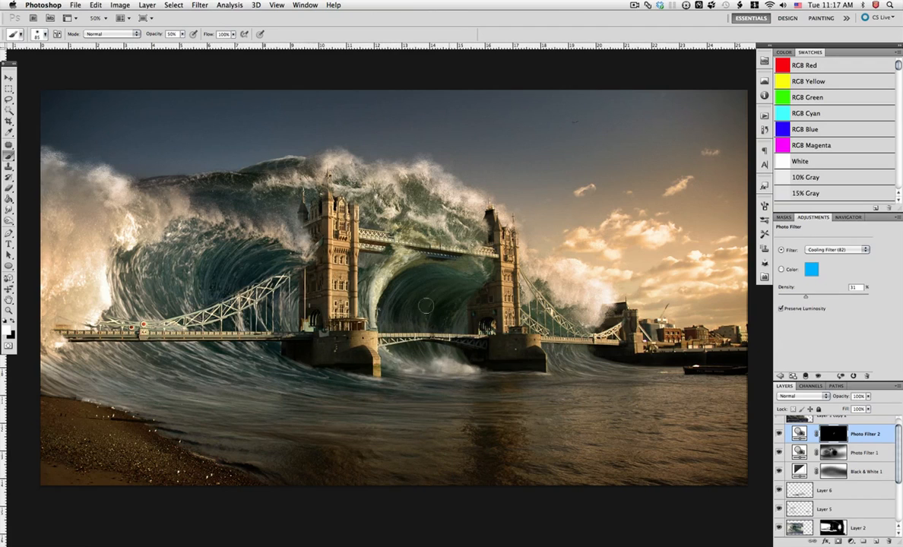
mouse_move(438, 285)
mouse_down()
mouse_move(412, 289)
mouse_move(433, 277)
mouse_move(488, 279)
mouse_up()
mouse_move(295, 219)
mouse_down()
mouse_move(296, 275)
mouse_move(292, 255)
mouse_move(277, 271)
mouse_move(232, 242)
mouse_up()
Load Layer 2's mask as a selection and invert it.
scroll(835, 439, down, 2)
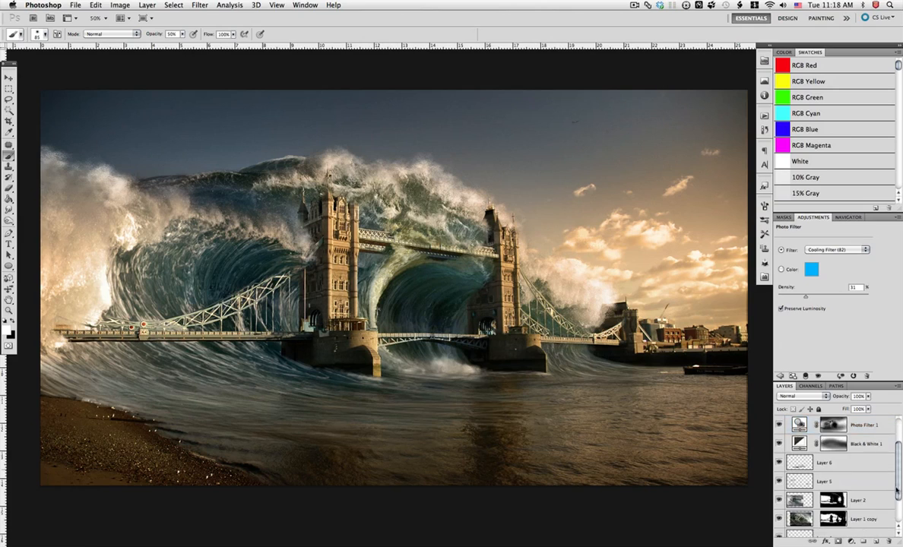
super+click(834, 501)
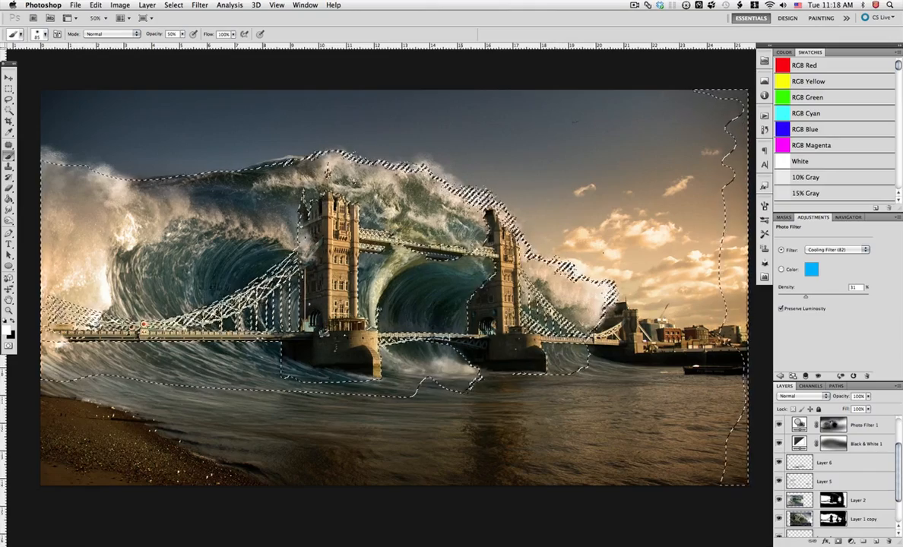
click(174, 4)
click(179, 41)
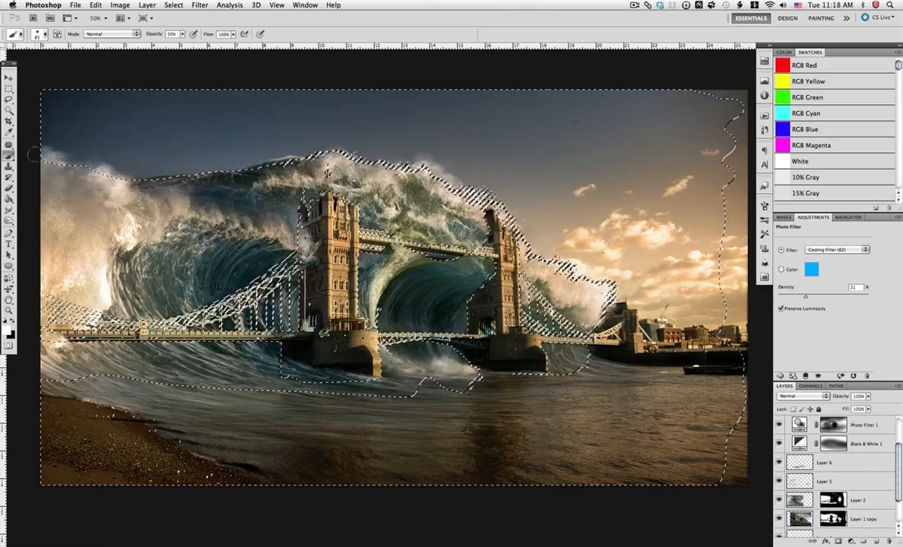
Switch the foreground colour to black for work on the Photo Filter 2 mask, and clear the selection.
scroll(835, 471, up, 2)
key(x)
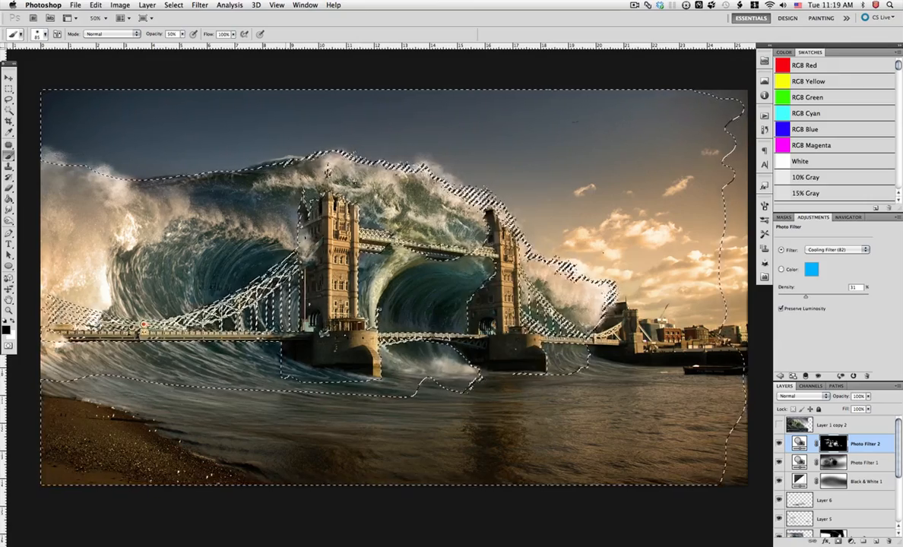
click(173, 5)
click(184, 26)
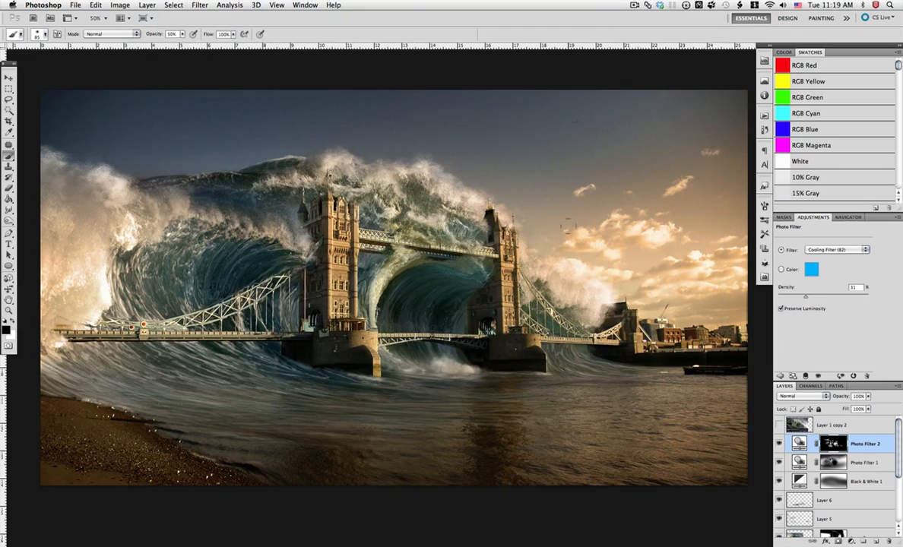
Add a Levels adjustment layer above Photo Filter 2 with the white output level at 97, and fill its mask with black.
click(851, 541)
click(825, 397)
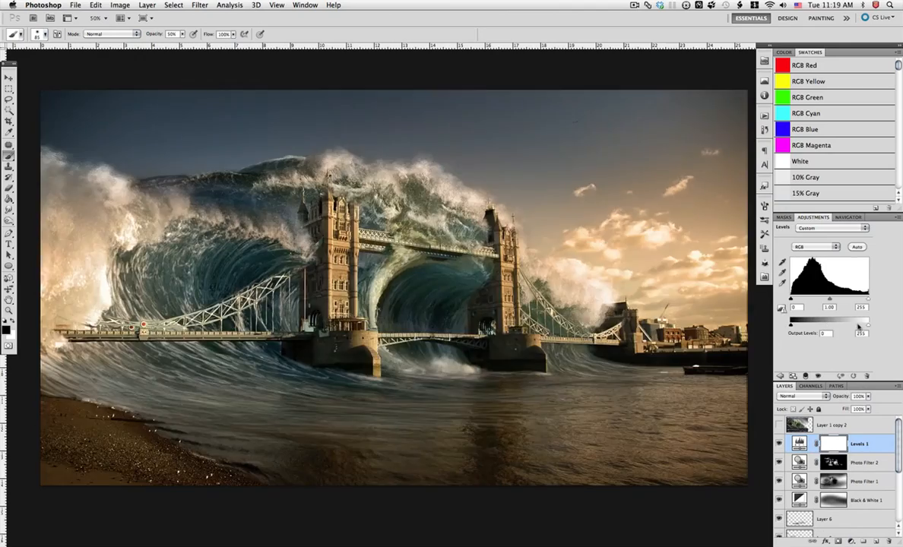
drag(867, 326, 820, 327)
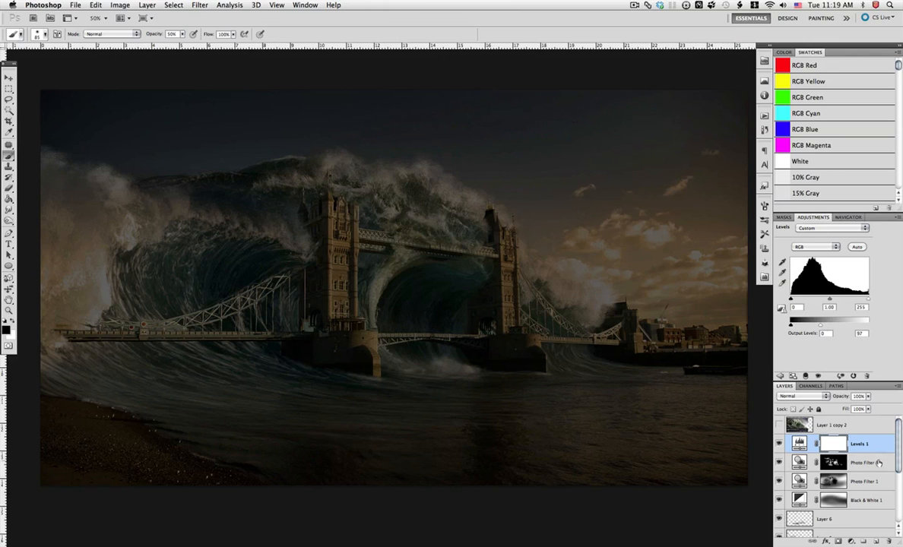
click(10, 199)
click(364, 282)
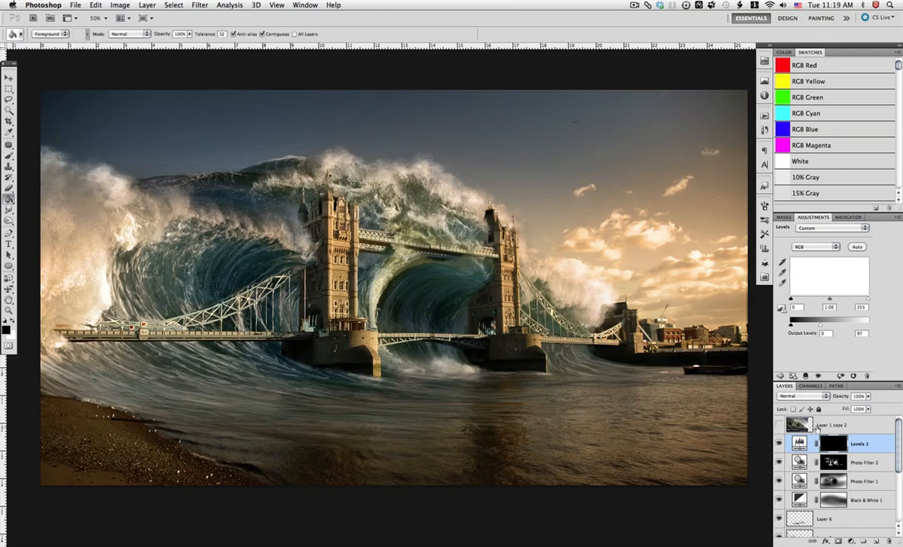
Paint white on the Levels 1 mask with the 85 px brush to darken the wave hollows behind the bridge and the water beneath the deck.
key(b)
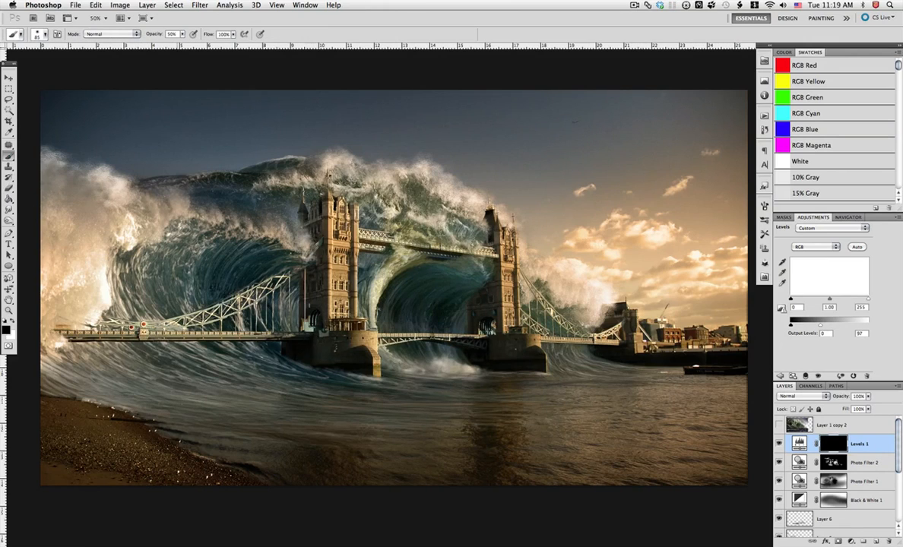
click(13, 322)
mouse_move(285, 270)
mouse_down()
mouse_move(271, 322)
mouse_move(248, 246)
mouse_move(264, 254)
mouse_move(263, 348)
mouse_move(334, 339)
mouse_up()
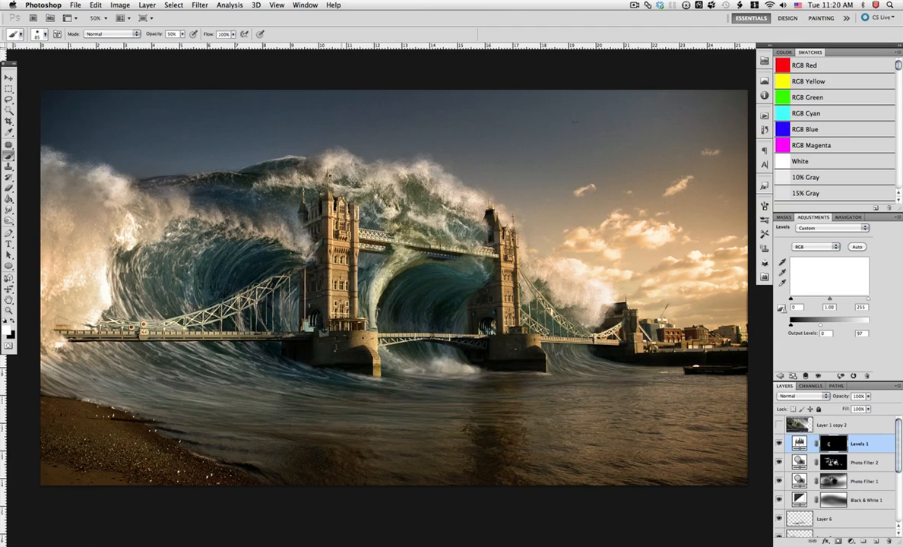
mouse_move(443, 271)
mouse_down()
mouse_move(410, 318)
mouse_move(444, 318)
mouse_up()
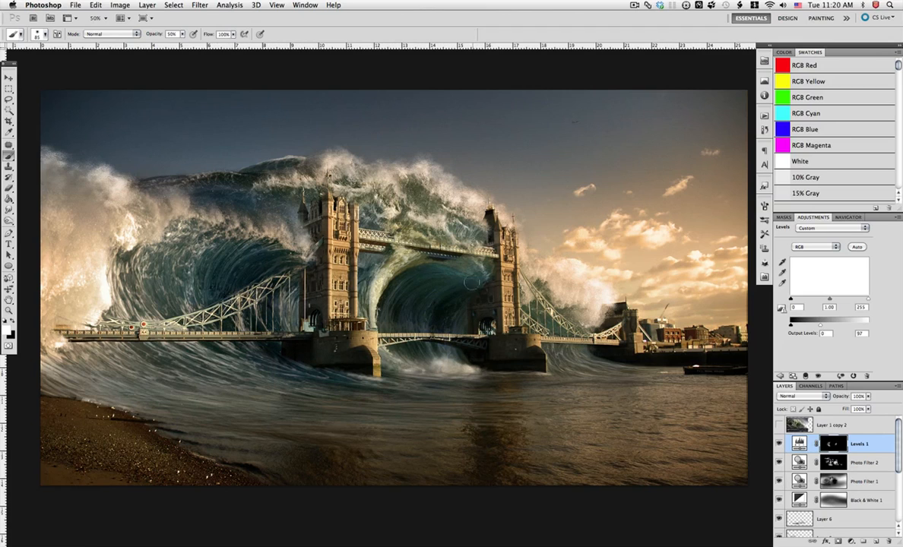
click(96, 4)
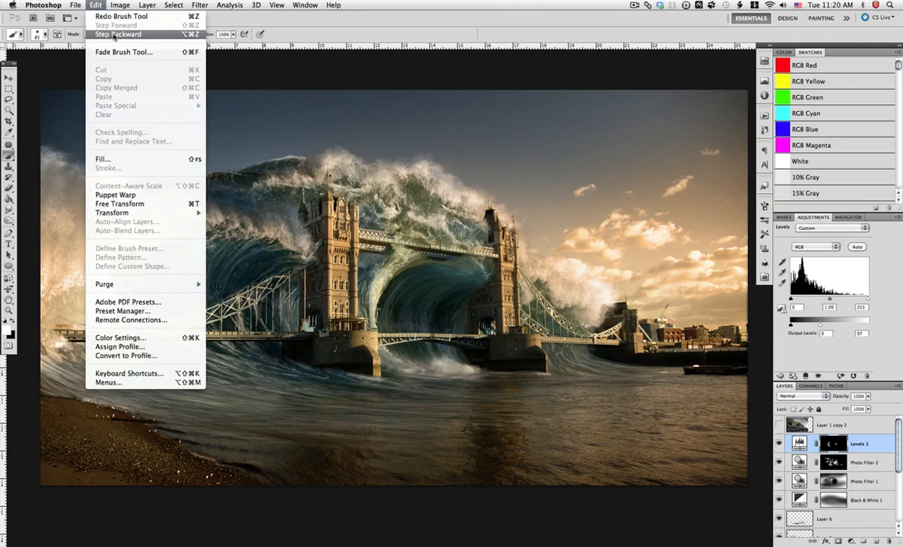
click(106, 34)
mouse_move(417, 269)
mouse_down()
mouse_move(431, 273)
mouse_move(418, 325)
mouse_move(450, 321)
mouse_up()
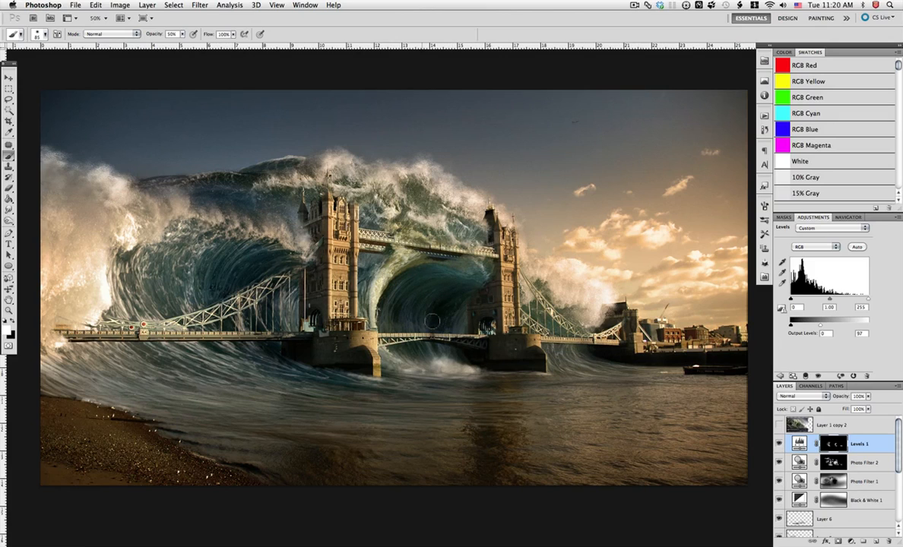
mouse_move(272, 343)
mouse_down()
mouse_move(45, 350)
mouse_move(114, 339)
mouse_move(61, 333)
mouse_move(185, 352)
mouse_move(261, 332)
mouse_up()
Paint black on the Levels 1 mask along the bridge's left deck to lift the darkening, and touch it up with white.
click(12, 321)
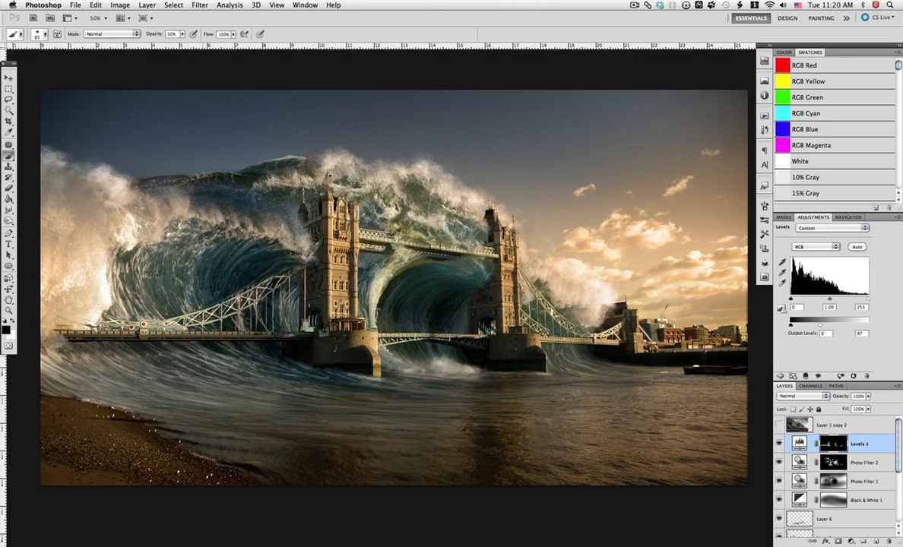
drag(141, 335, 182, 328)
drag(55, 339, 244, 330)
drag(178, 330, 53, 333)
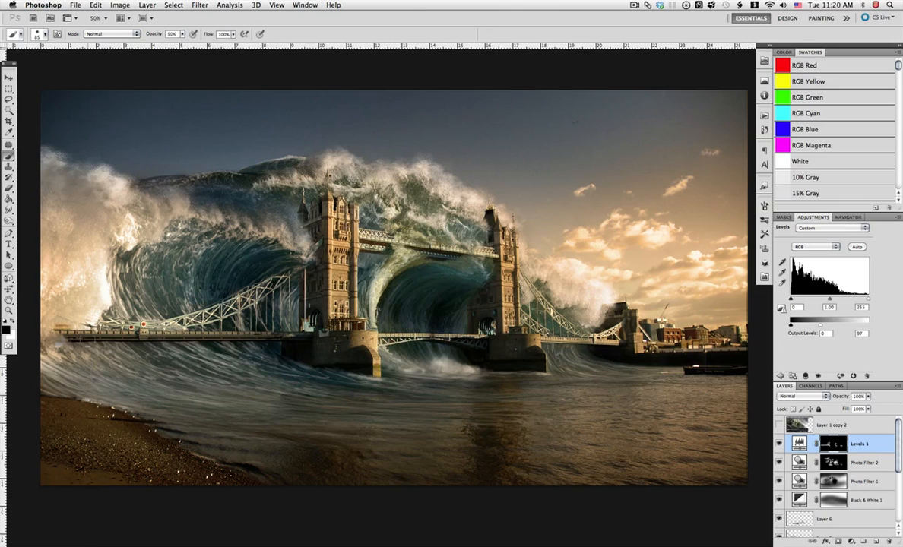
key(x)
drag(111, 332, 240, 330)
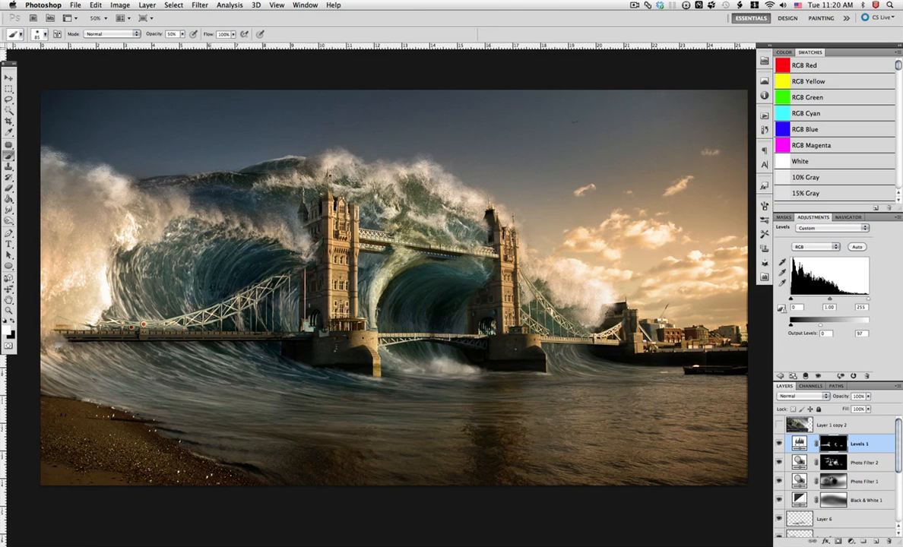
Load Layer 1 copy's mask as an inverted selection, paint black with a smaller brush to clear Levels 1 from the bridge, and deselect.
right_click(227, 274)
key(Escape)
key(x)
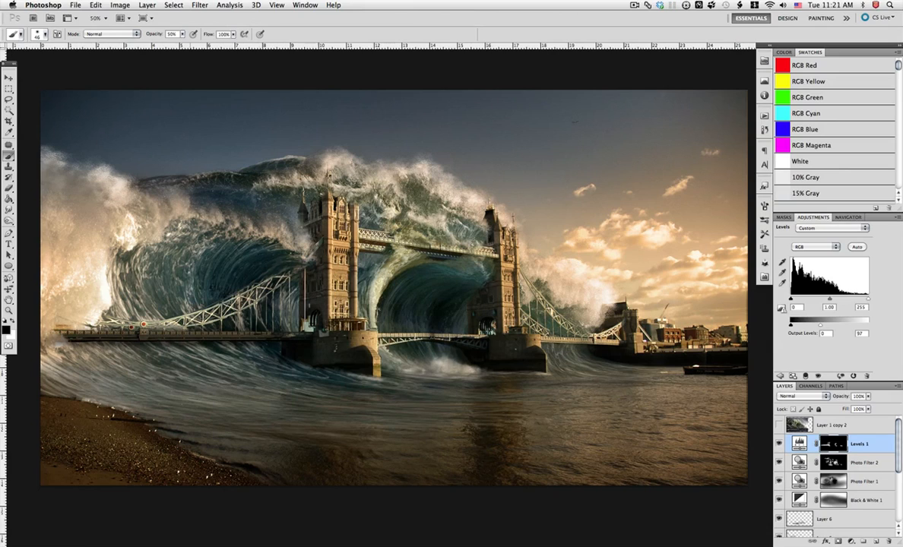
scroll(832, 417, down, 3)
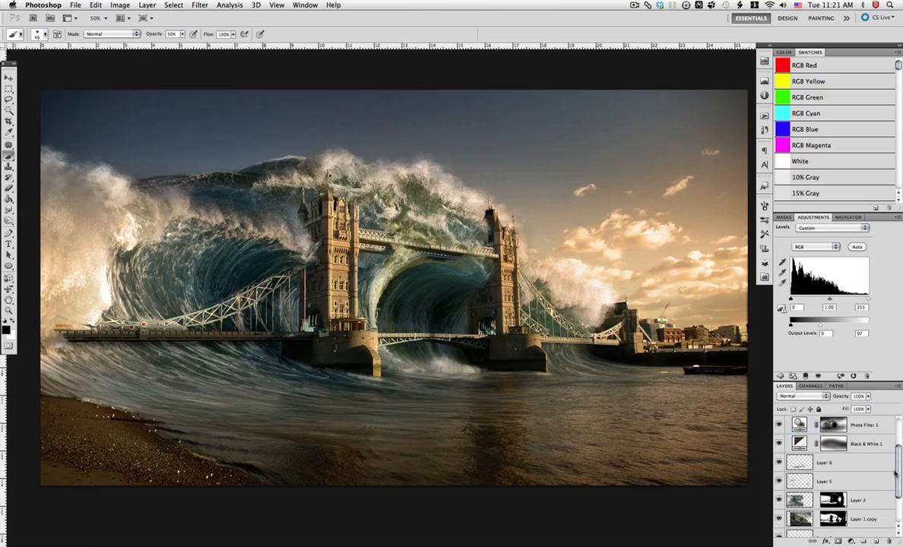
super+click(833, 519)
click(172, 5)
click(173, 43)
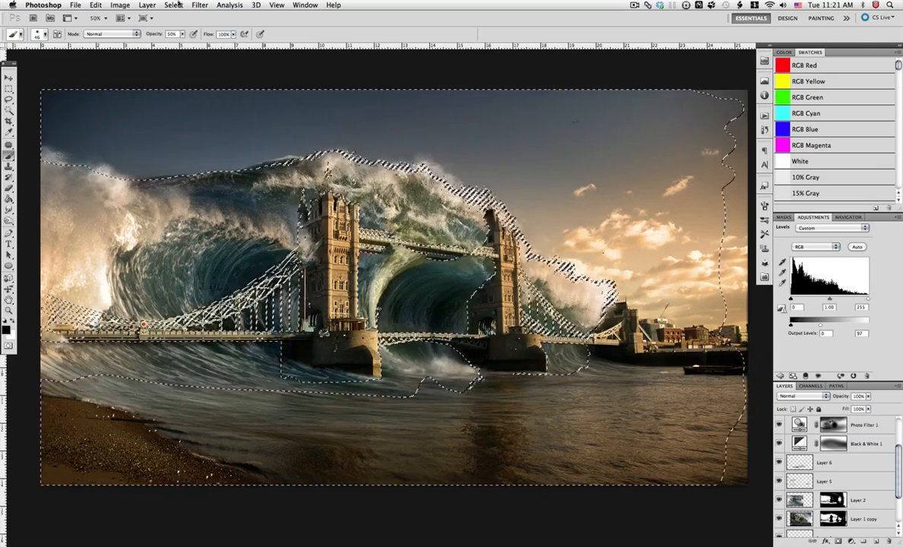
key(super+d)
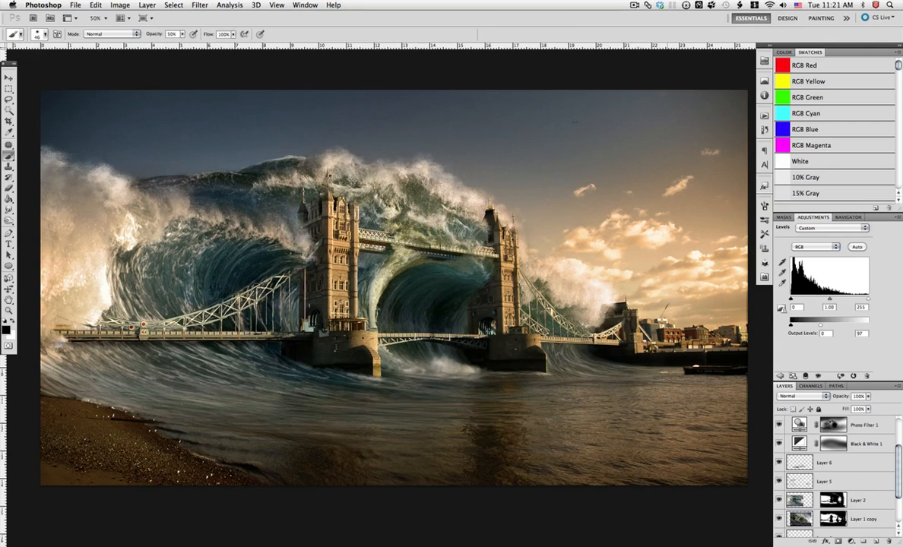
scroll(810, 422, up, 3)
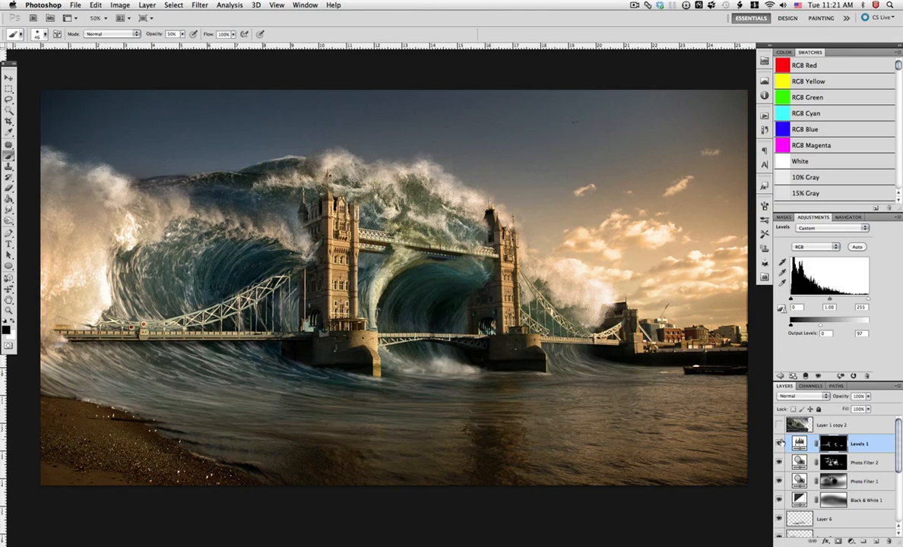